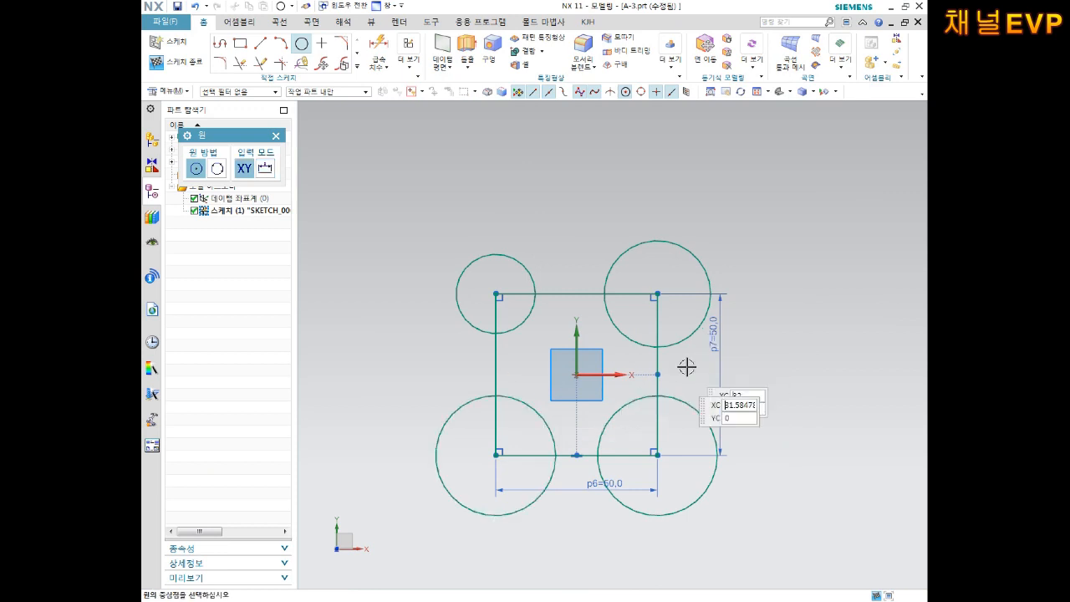
Dimension the diameter of the circle at the square's upper-left corner as 20 mm.
{"action": "scroll", "coordinate": [613, 373], "scroll_direction": "down", "scroll_amount": 1}
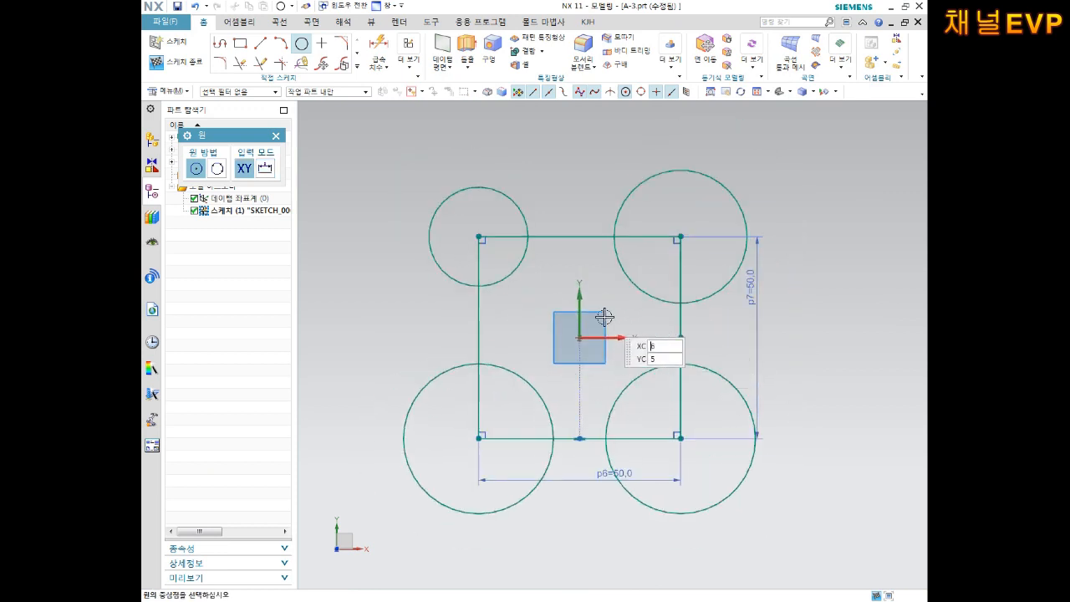
{"action": "key", "text": "Escape"}
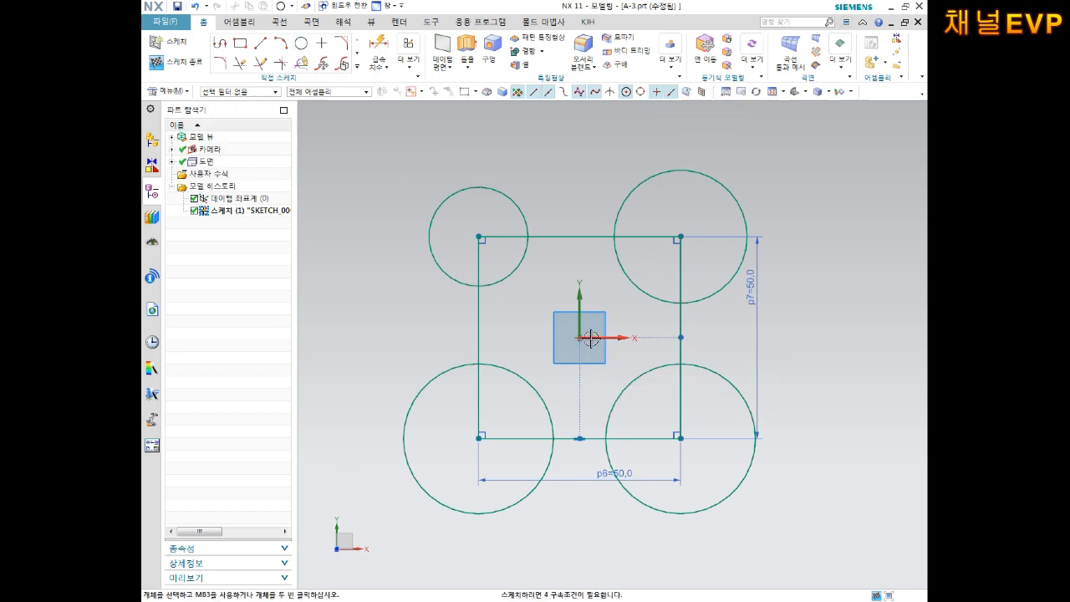
{"action": "key", "text": "d"}
{"action": "left_click", "coordinate": [512, 204]}
{"action": "left_click", "coordinate": [528, 151]}
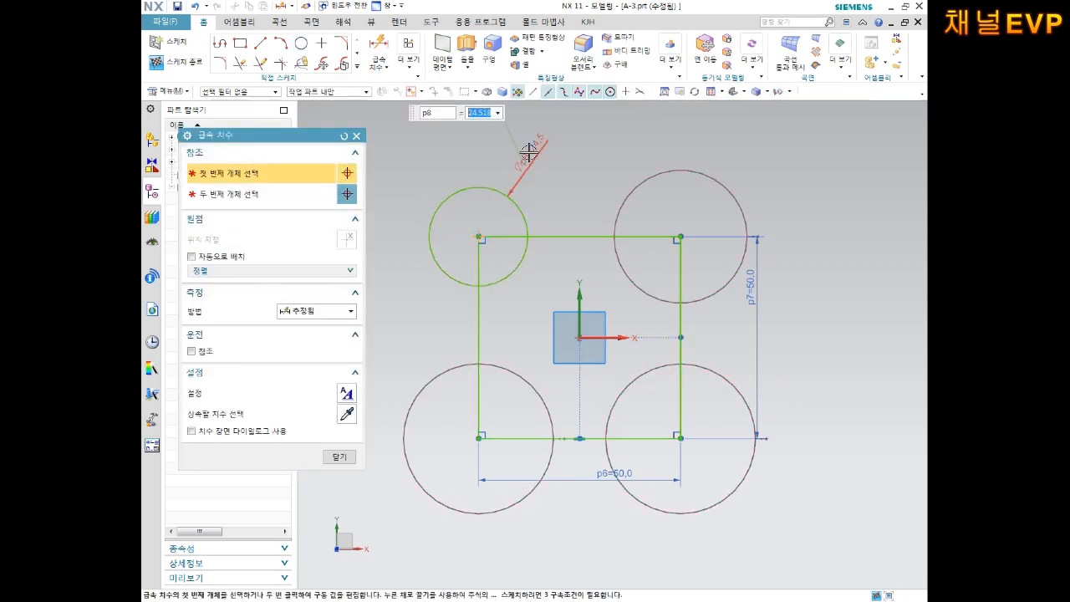
{"action": "type", "text": "20"}
{"action": "key", "text": "Return"}
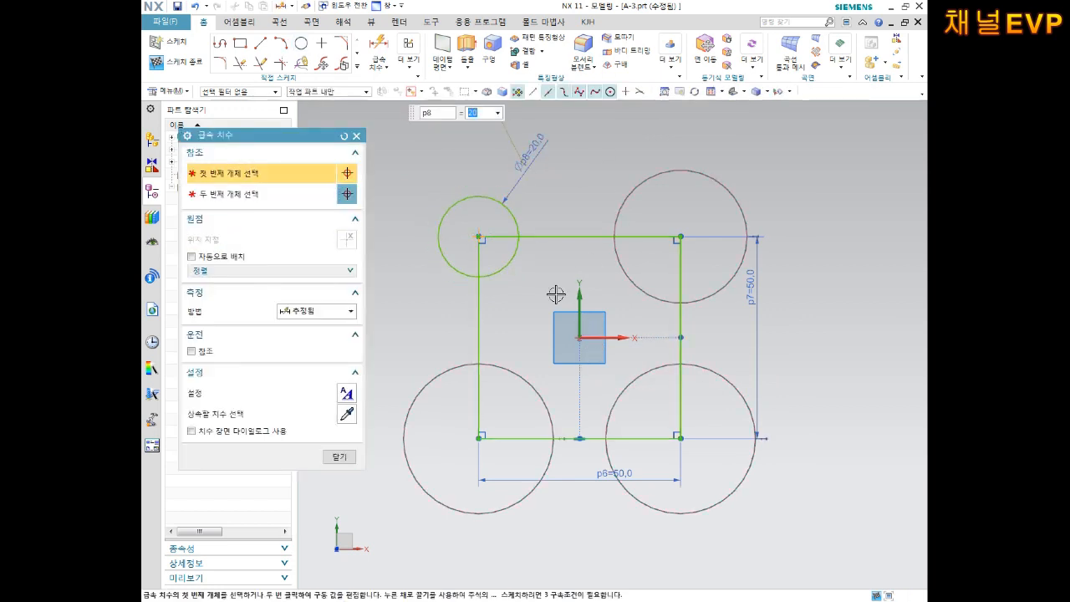
{"action": "key", "text": "Escape"}
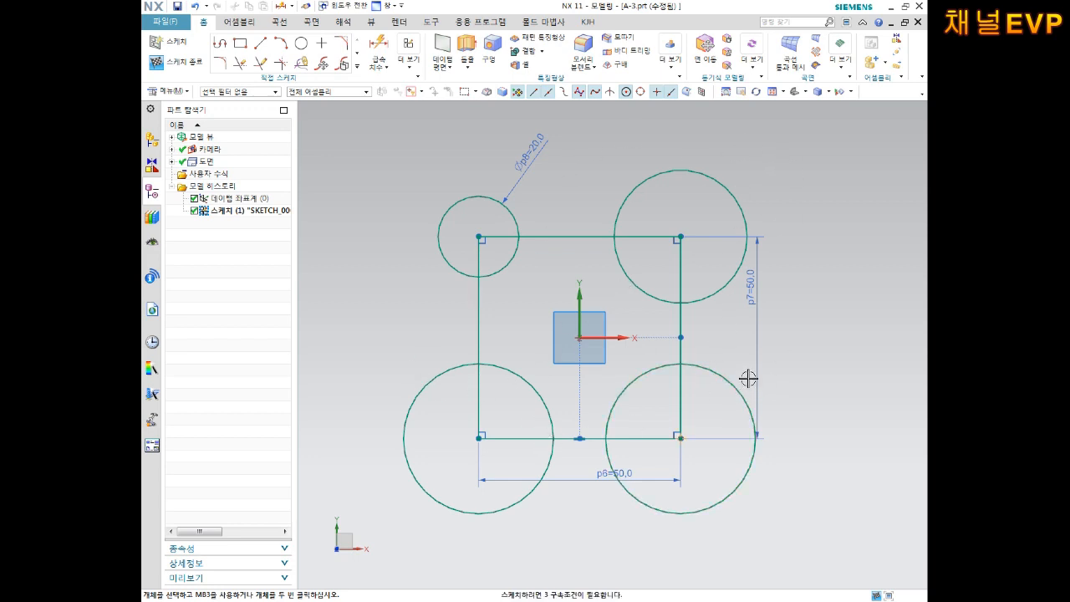
{"action": "left_click", "coordinate": [449, 208]}
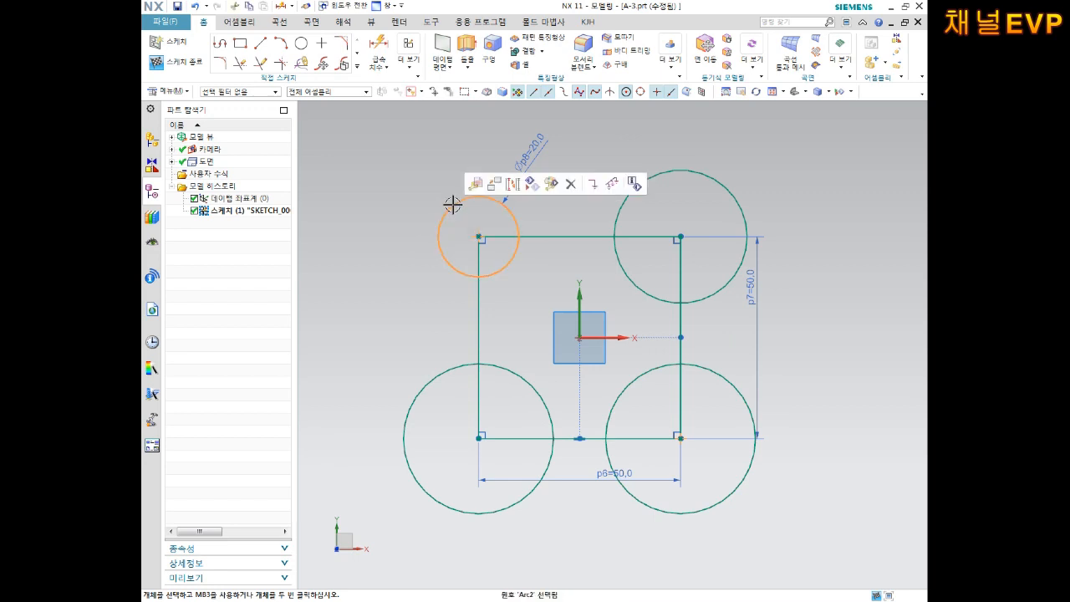
{"action": "left_click", "coordinate": [708, 172]}
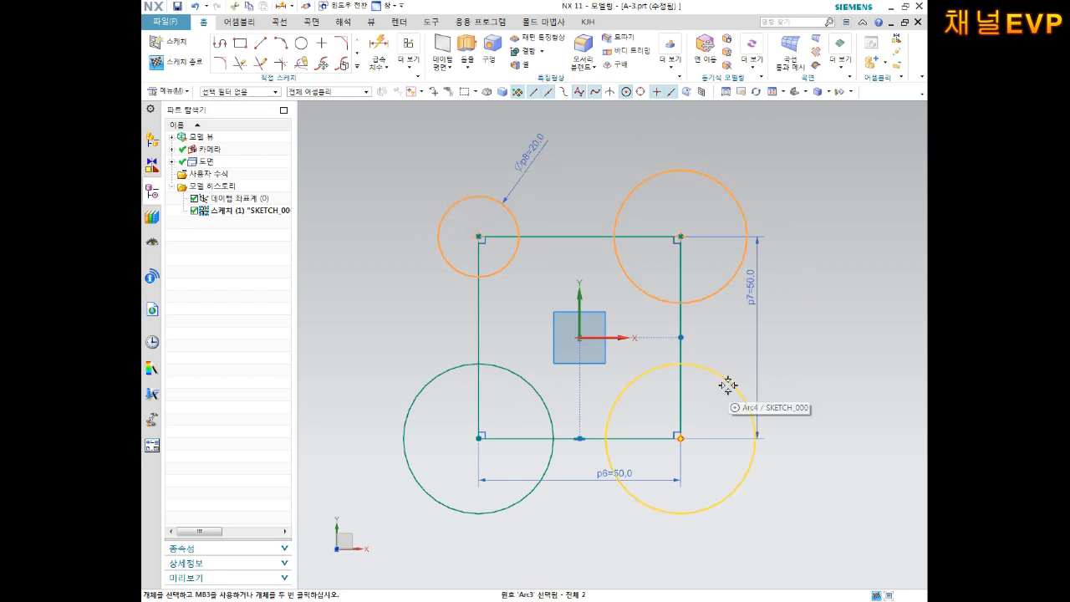
{"action": "left_click", "coordinate": [411, 402]}
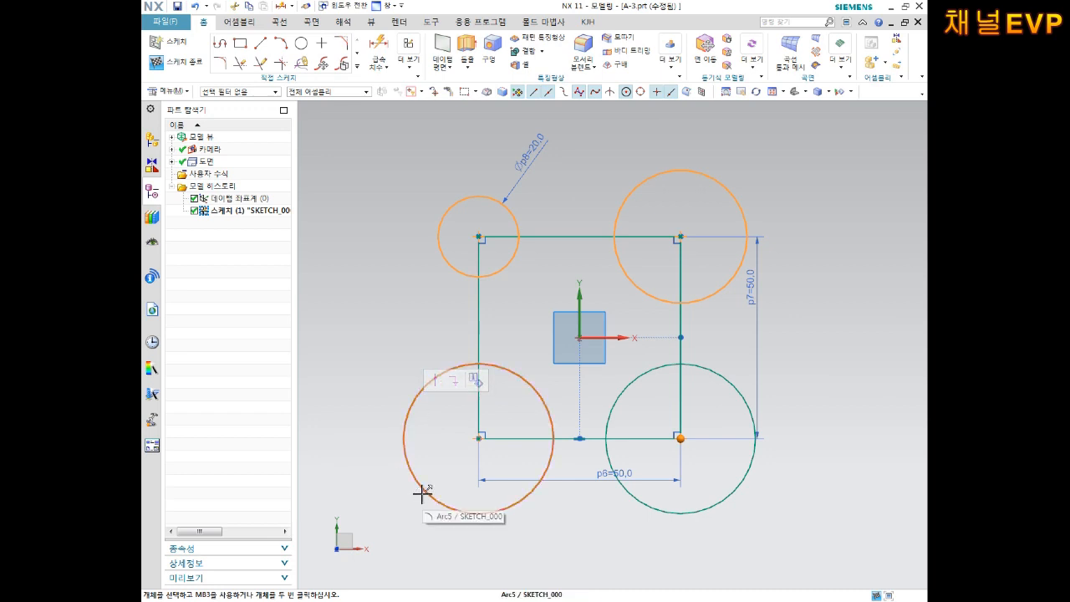
{"action": "left_click", "coordinate": [717, 504]}
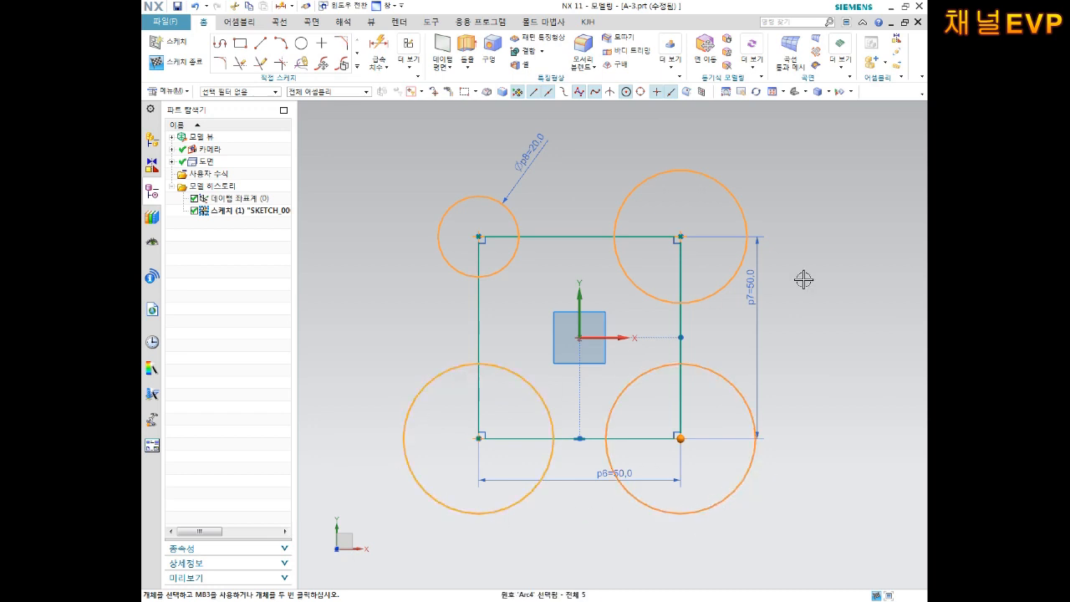
{"action": "key", "text": "Escape"}
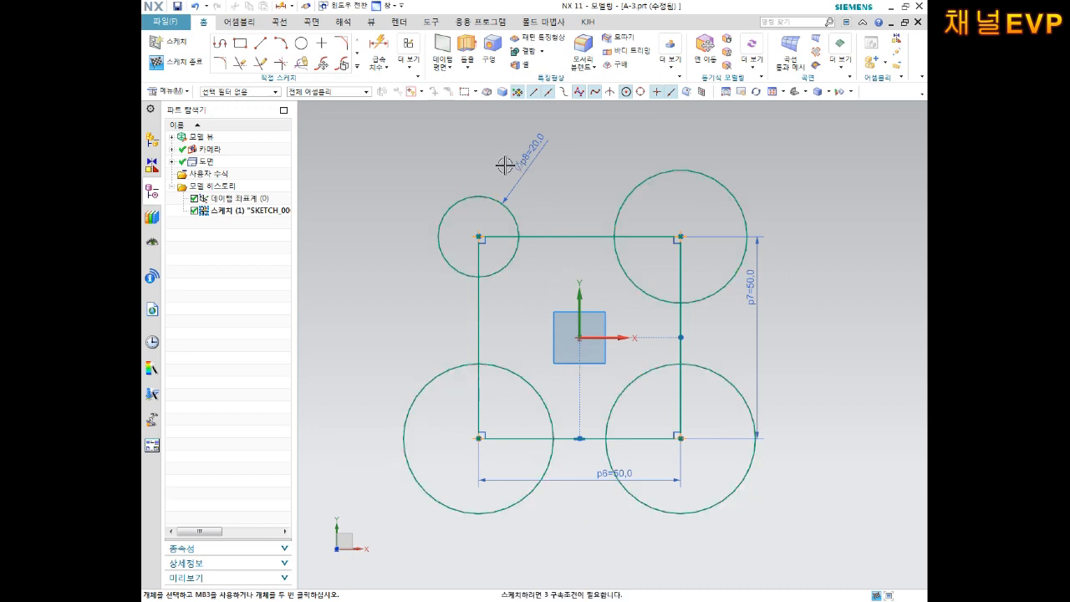
Try an equal-radius constraint on the four corner circles and undo it.
{"action": "left_click", "coordinate": [471, 198]}
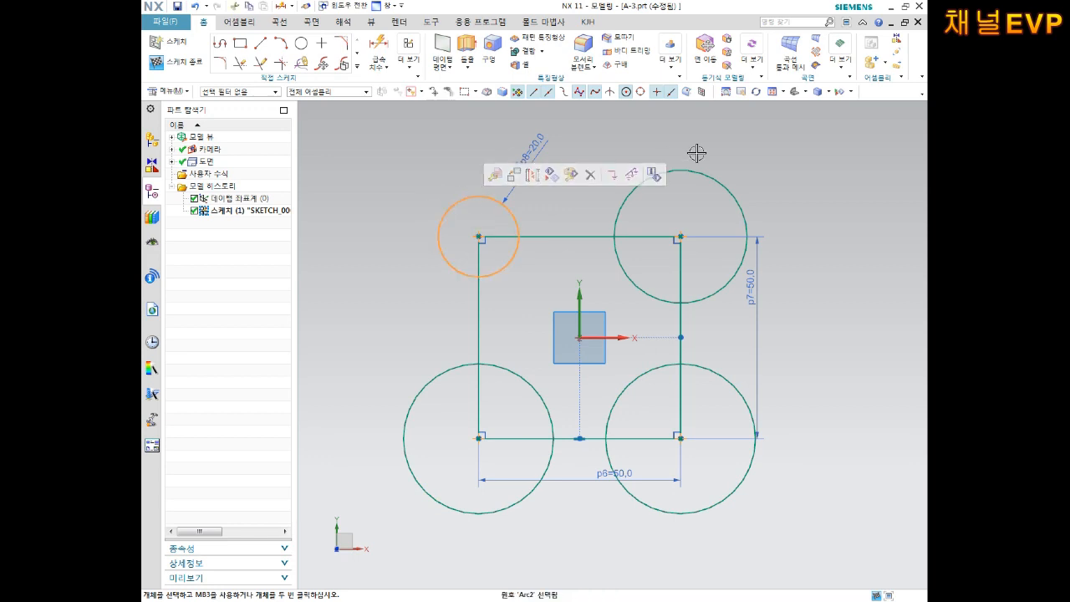
{"action": "left_click", "coordinate": [730, 185]}
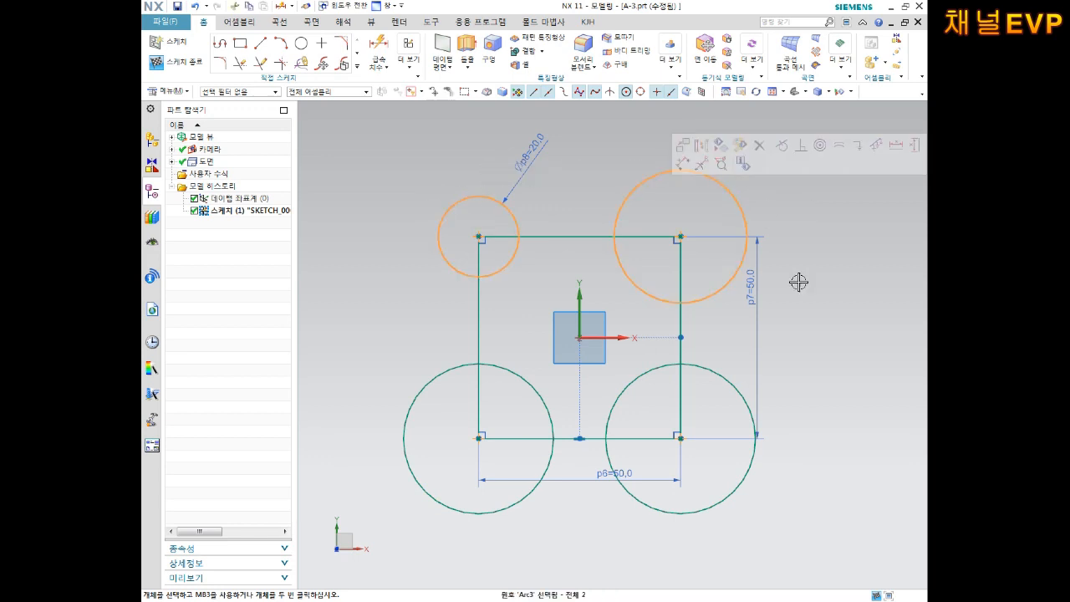
{"action": "left_click", "coordinate": [733, 377]}
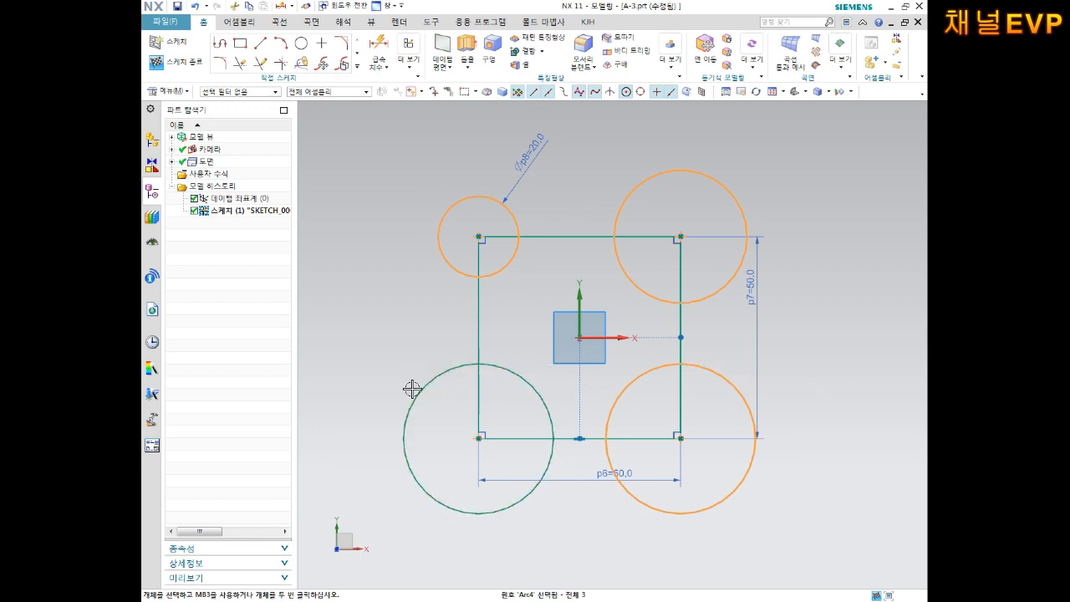
{"action": "left_click", "coordinate": [414, 389]}
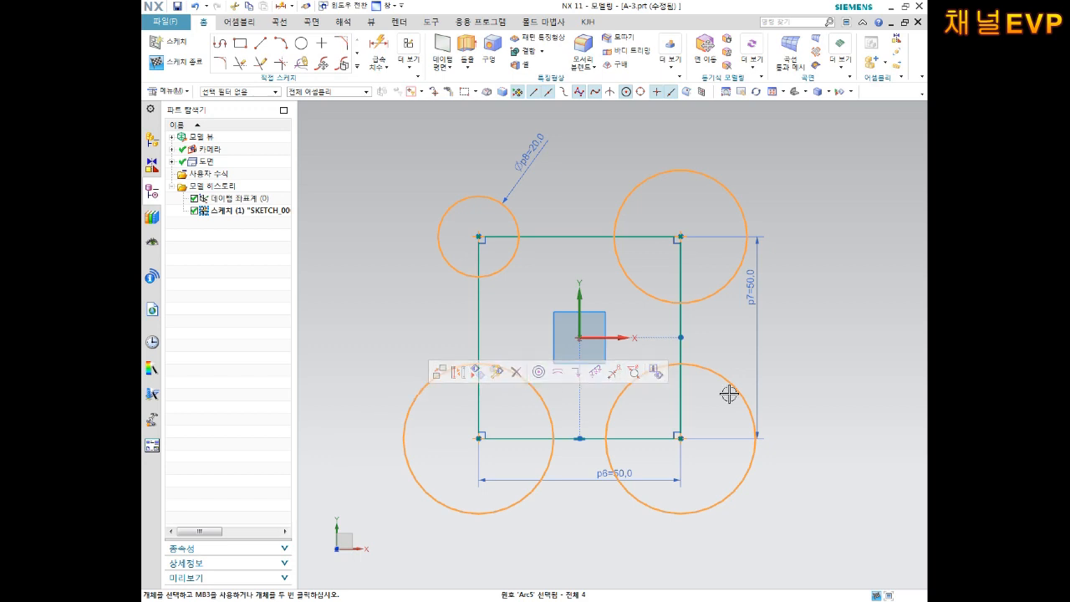
{"action": "left_click", "coordinate": [558, 373]}
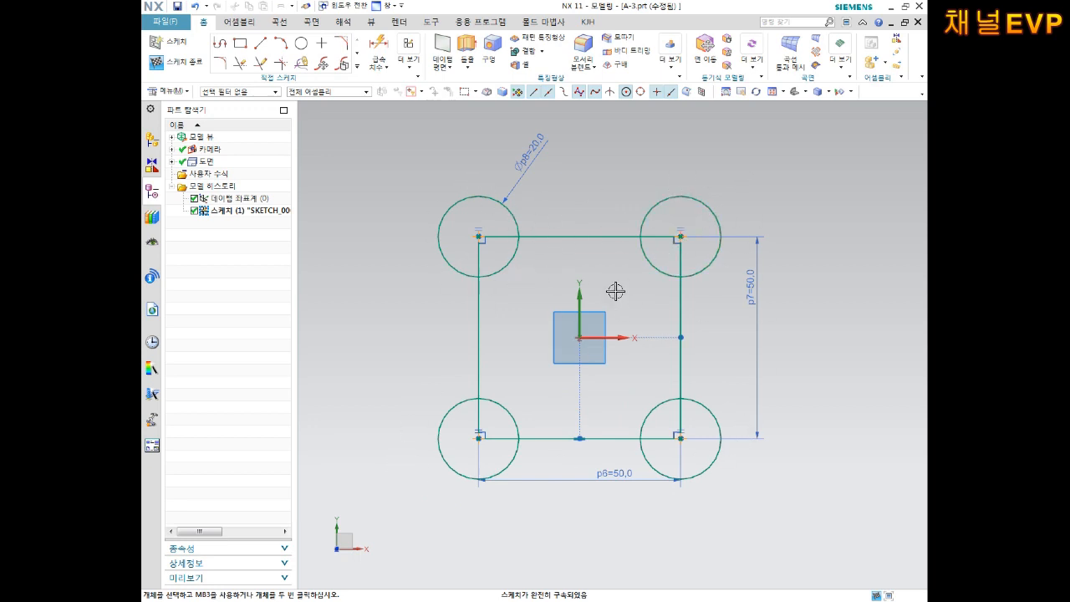
{"action": "key", "text": "ctrl+z"}
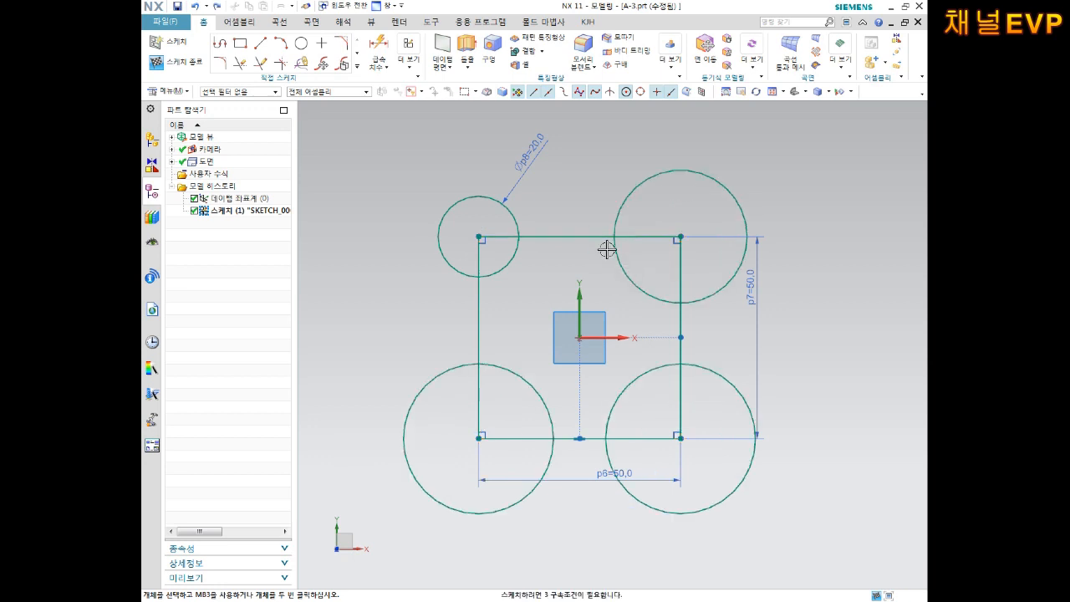
Constrain the other three corner circles to the same radius as the dimensioned upper-left circle.
{"action": "left_click", "coordinate": [442, 209]}
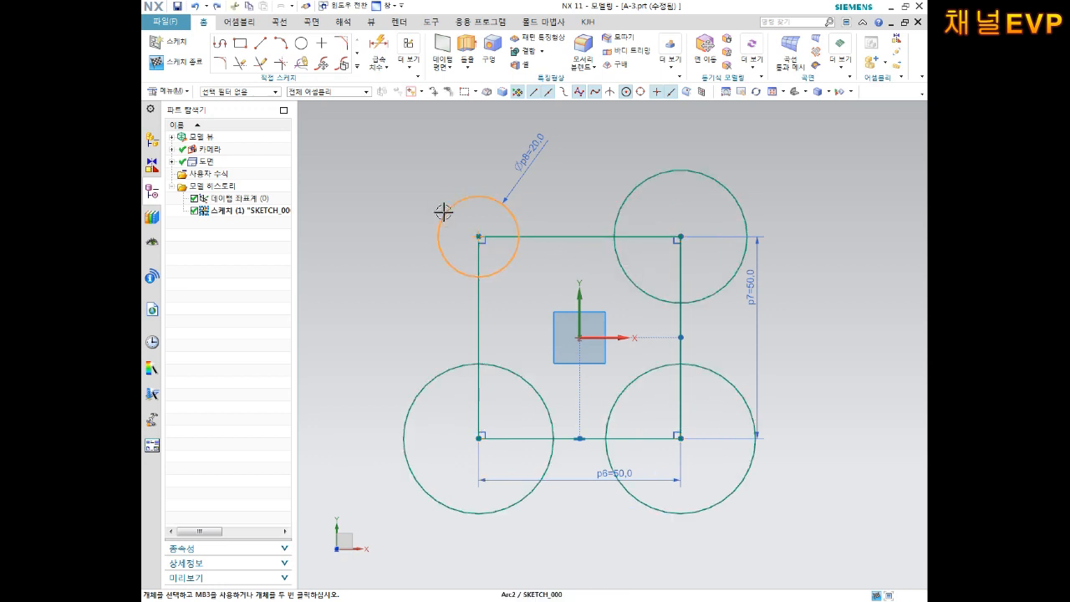
{"action": "left_click", "coordinate": [649, 174]}
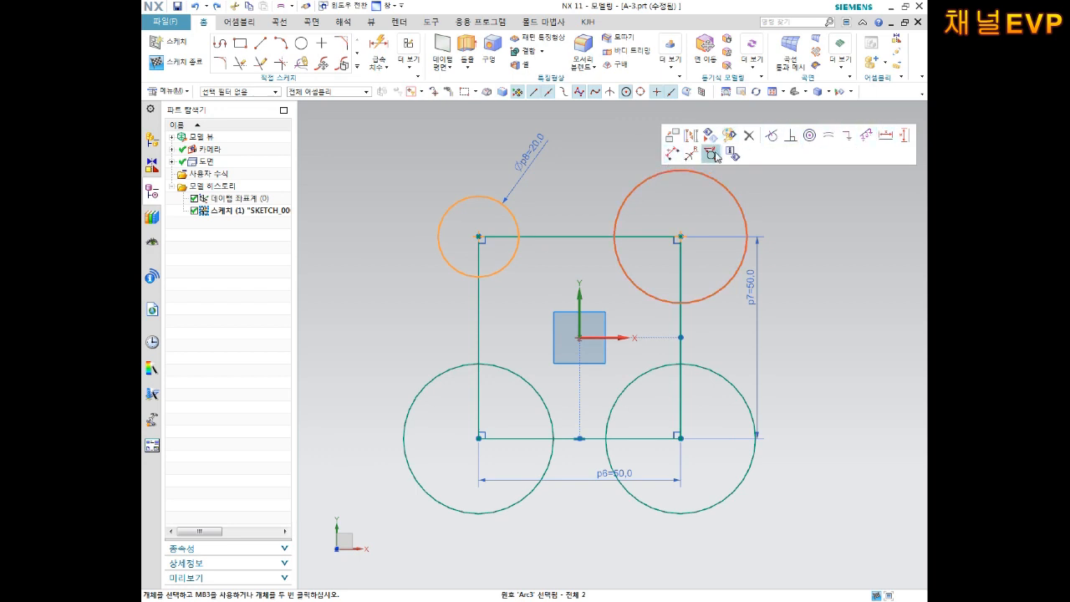
{"action": "left_click", "coordinate": [636, 378]}
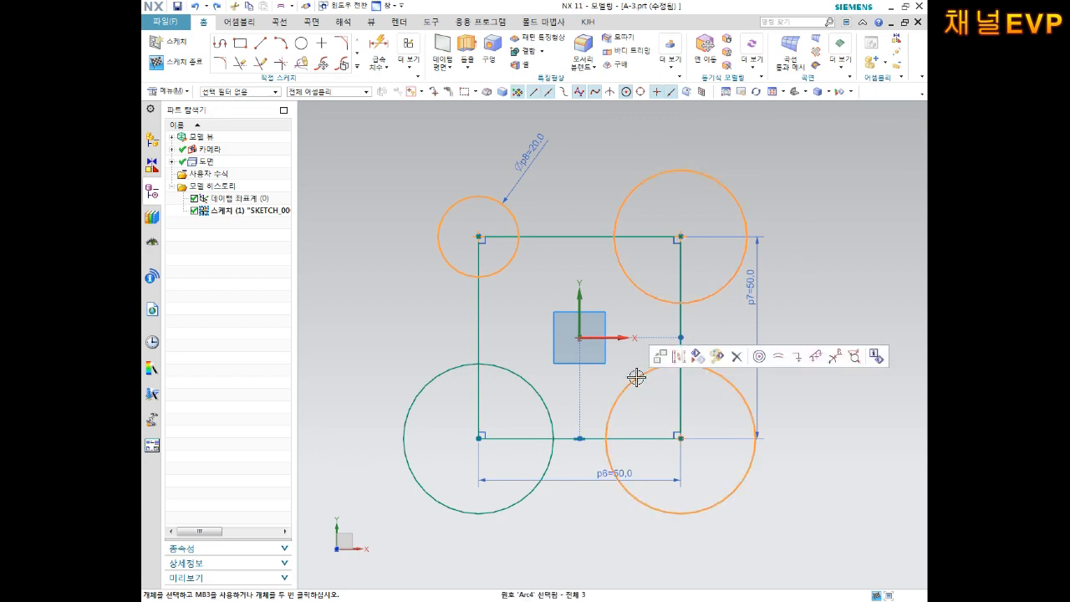
{"action": "left_click", "coordinate": [418, 391]}
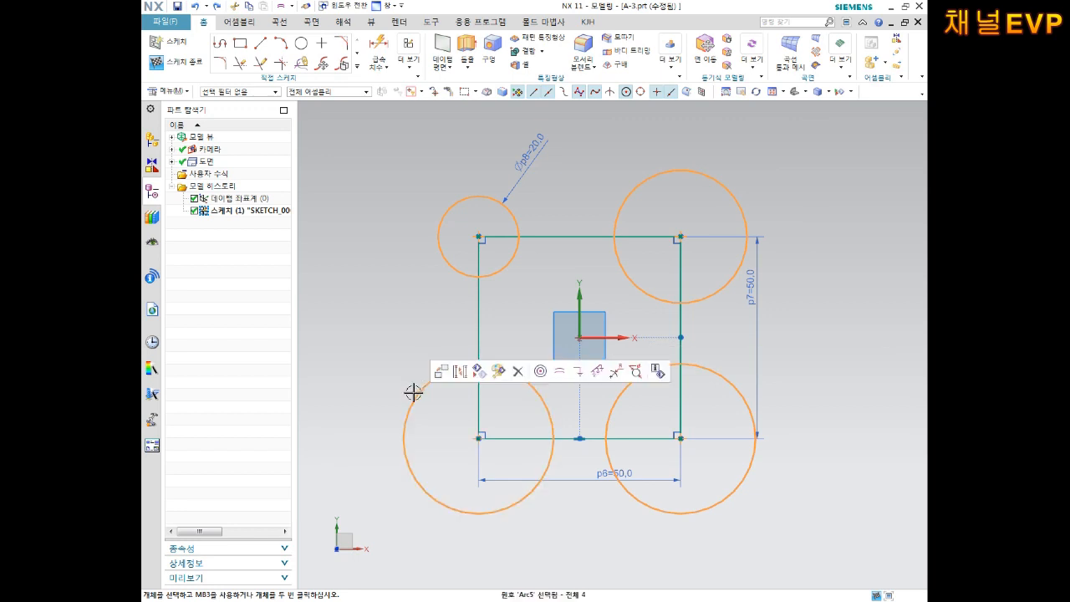
{"action": "left_click", "coordinate": [560, 373]}
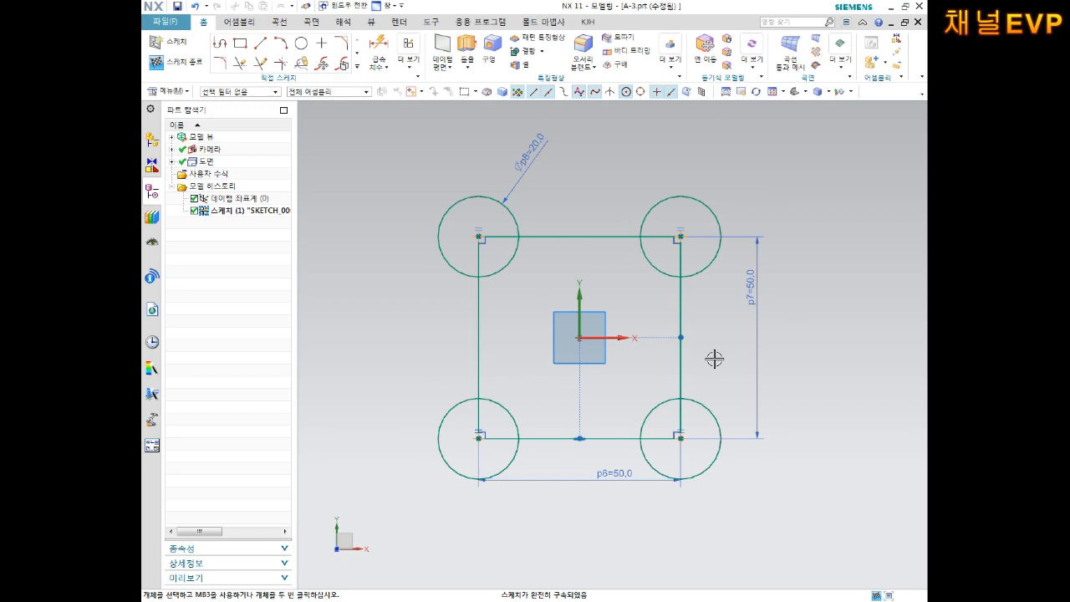
Draw a vertical and a horizontal centre line, each 50 mm long, between the midpoints of the square's opposite sides.
{"action": "key", "text": "l"}
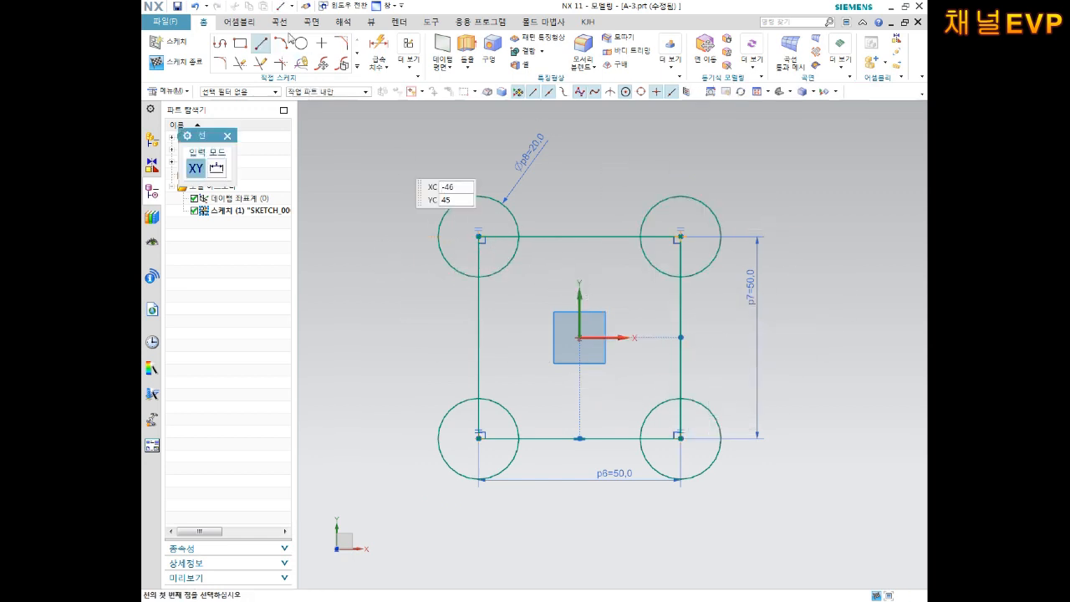
{"action": "left_click", "coordinate": [585, 237]}
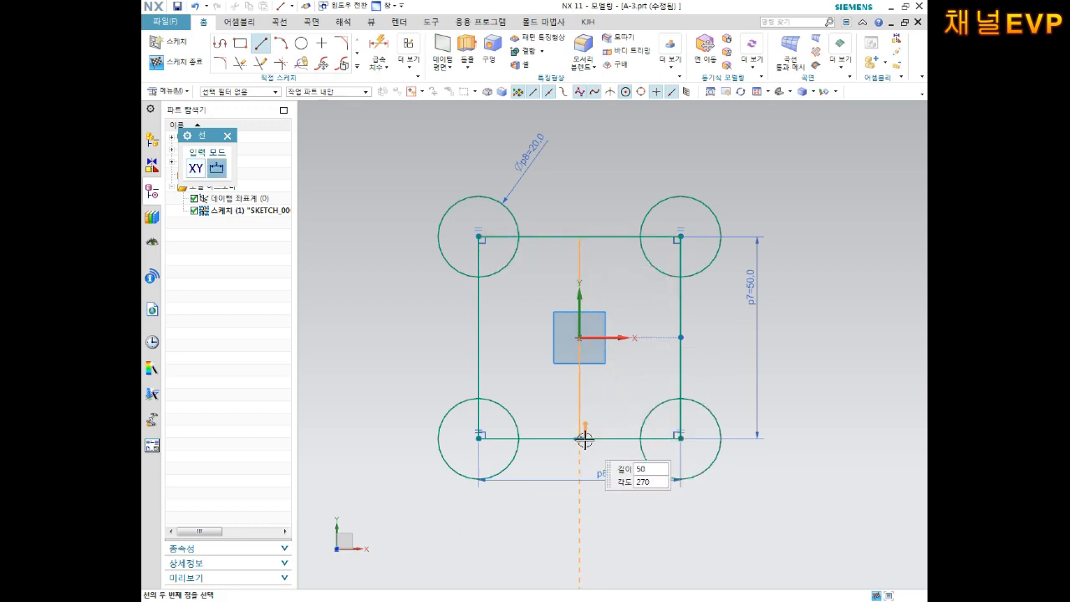
{"action": "left_click", "coordinate": [583, 438]}
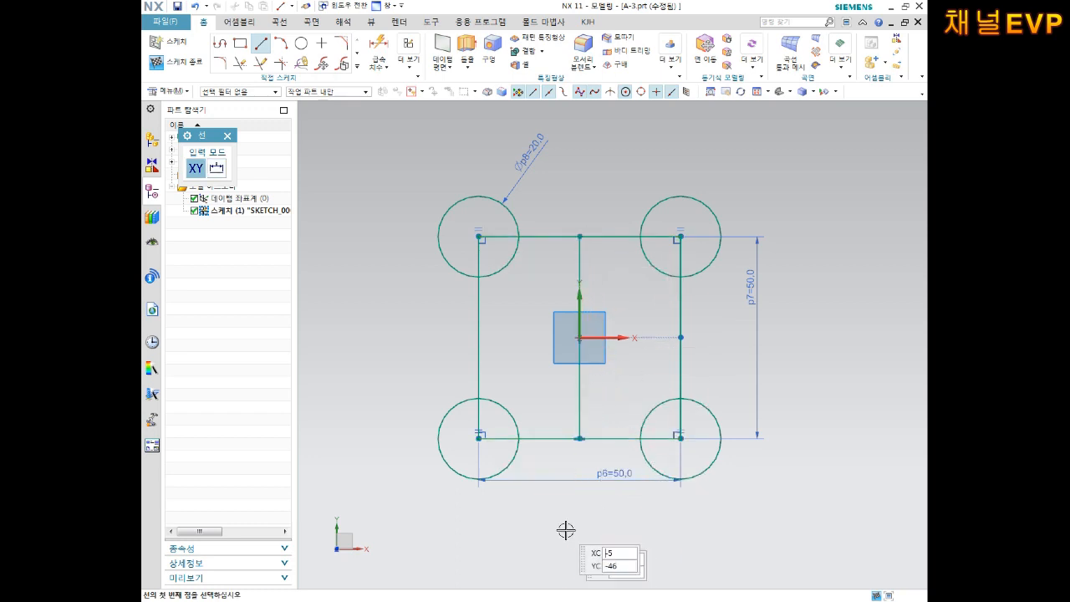
{"action": "left_click", "coordinate": [478, 338]}
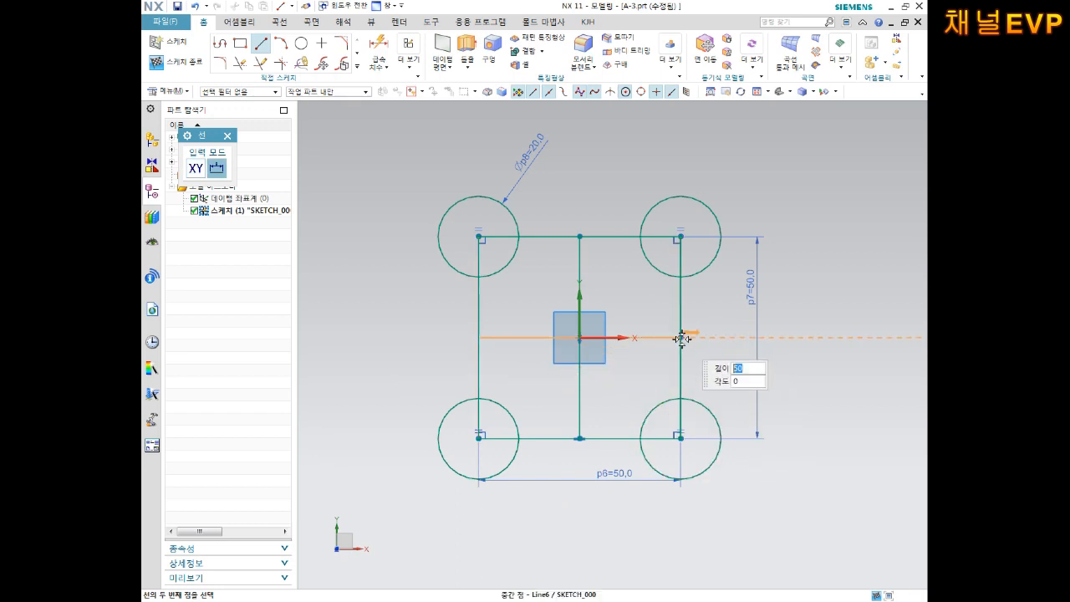
{"action": "left_click", "coordinate": [683, 338]}
{"action": "key", "text": "Escape"}
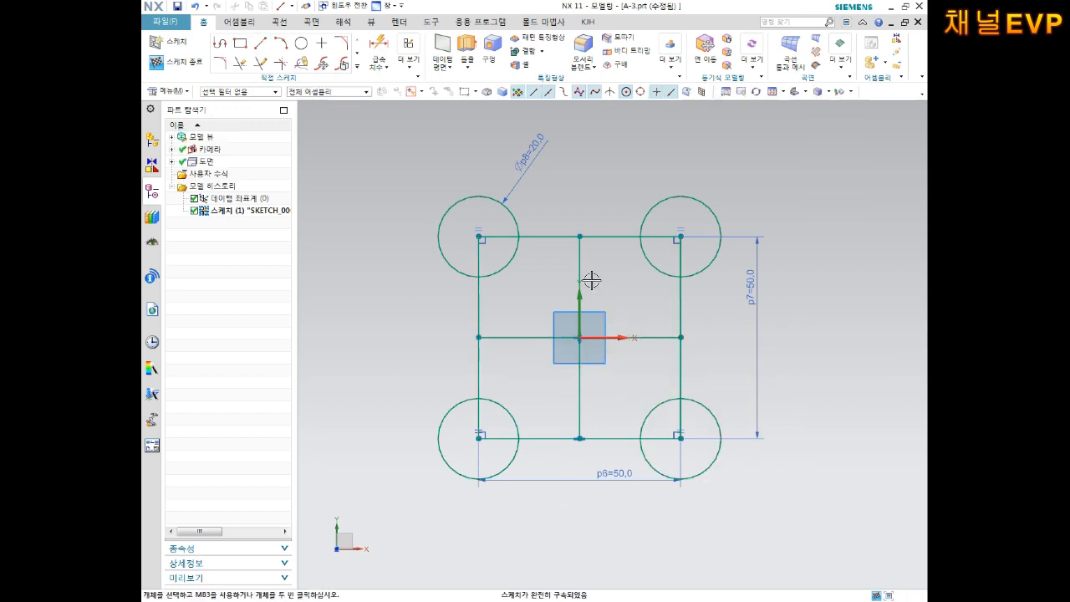
Sketch two concentric circles centred on the origin, the outer one about 31 mm in diameter.
{"action": "scroll", "coordinate": [635, 282], "scroll_direction": "up", "scroll_amount": 3}
{"action": "scroll", "coordinate": [568, 236], "scroll_direction": "down", "scroll_amount": 2}
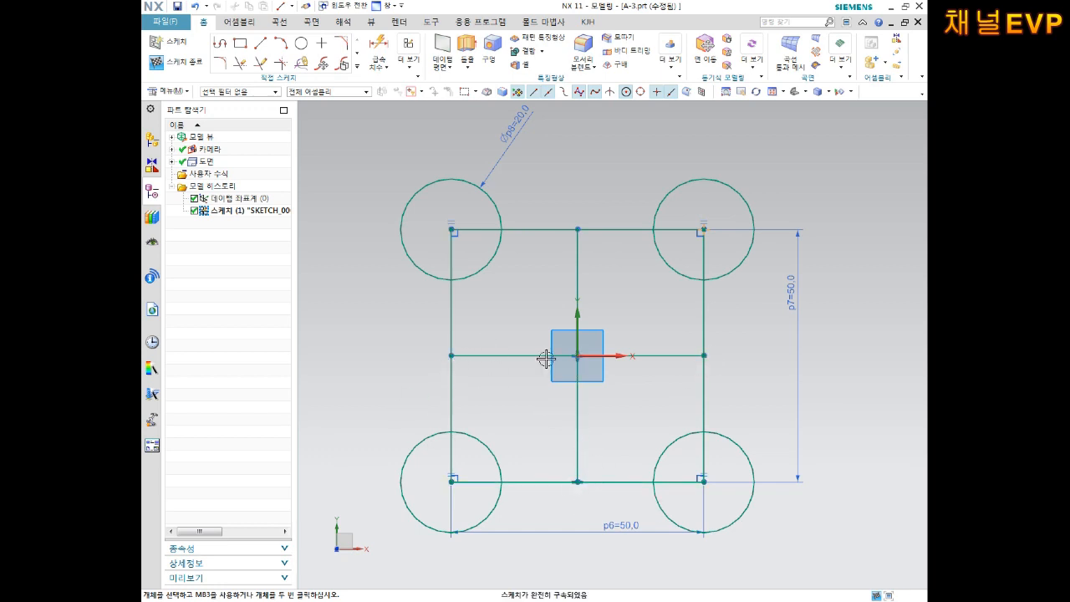
{"action": "left_click", "coordinate": [301, 43]}
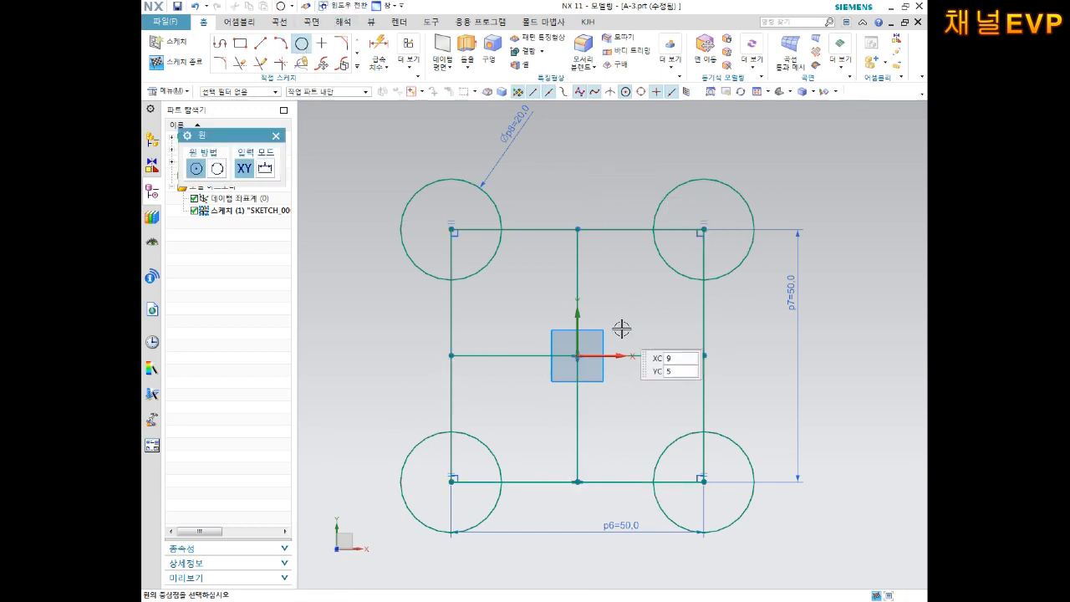
{"action": "left_click", "coordinate": [602, 282]}
{"action": "left_click", "coordinate": [577, 356]}
{"action": "left_click", "coordinate": [590, 310]}
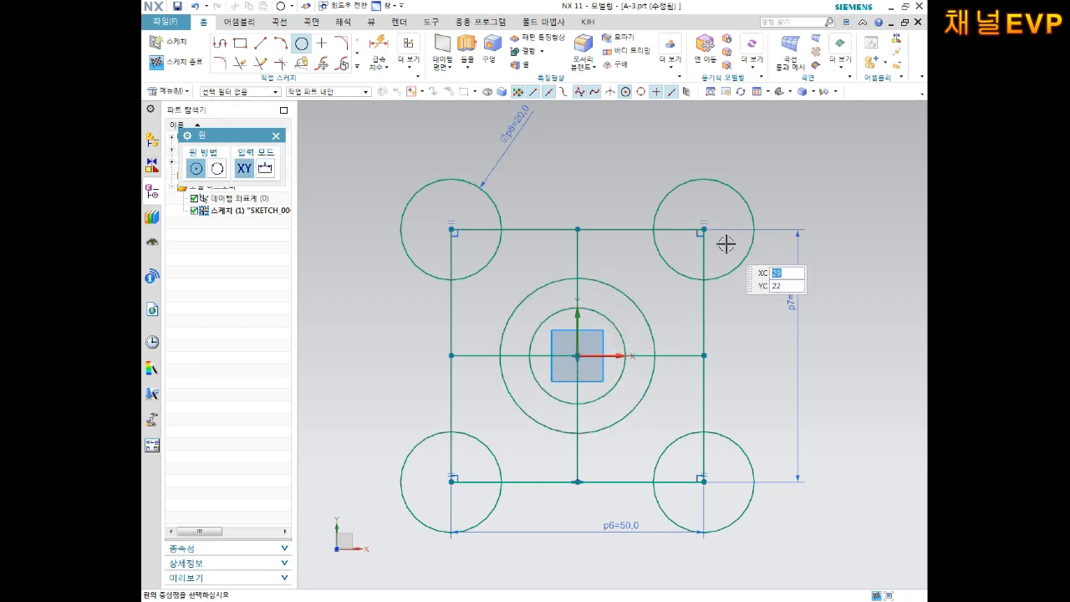
{"action": "key", "text": "Escape"}
Dimension the concentric circles at the origin with diameters of 10 mm for the inner and 30 mm for the outer.
{"action": "key", "text": "d"}
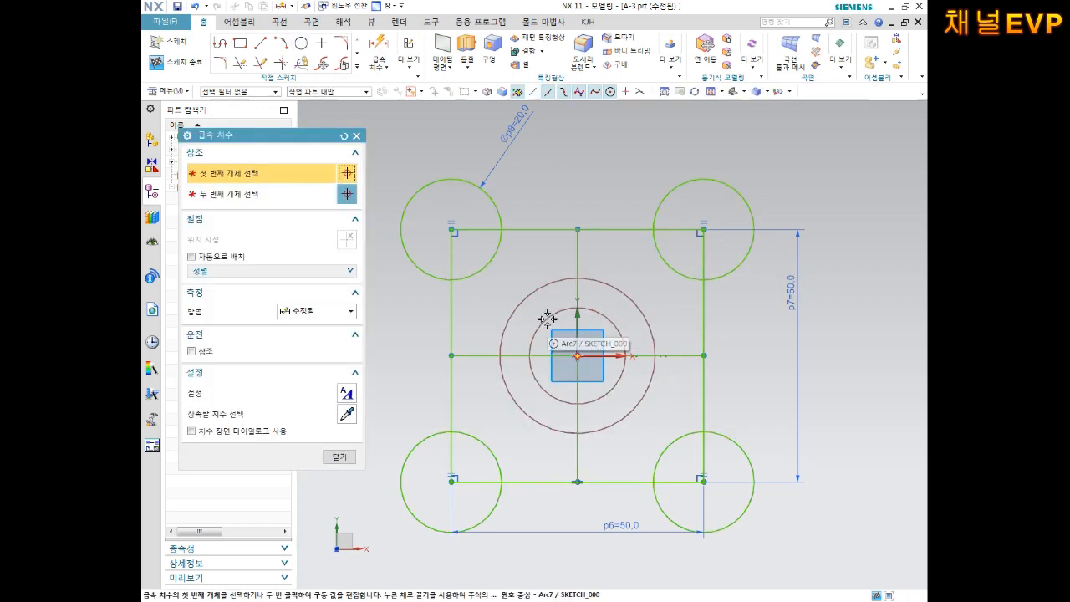
{"action": "left_click", "coordinate": [529, 355]}
{"action": "left_click", "coordinate": [529, 266]}
{"action": "type", "text": "10"}
{"action": "key", "text": "Return"}
{"action": "left_click", "coordinate": [609, 281]}
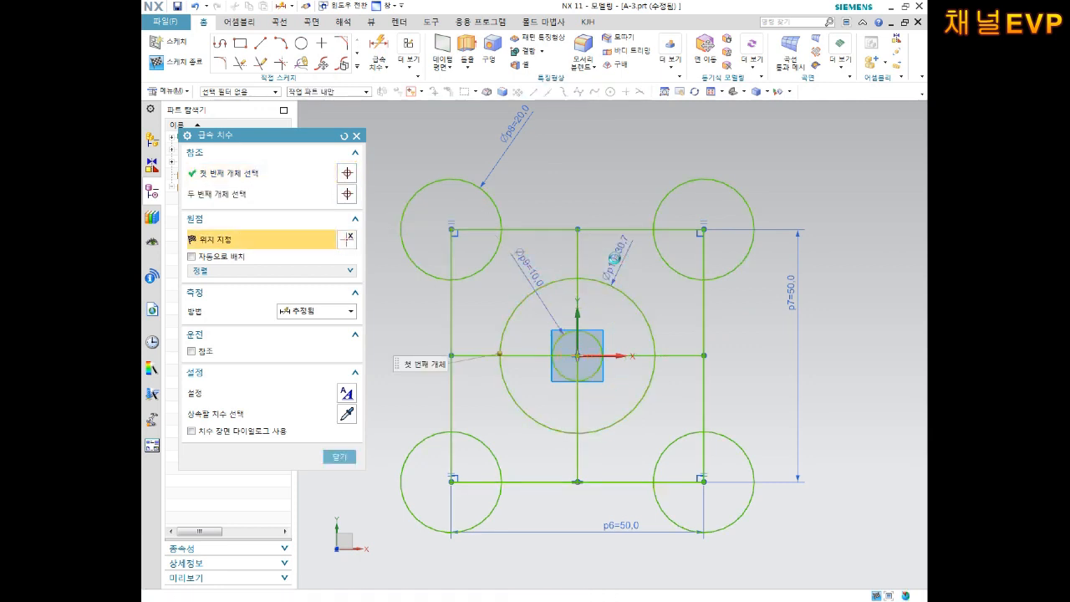
{"action": "left_click", "coordinate": [614, 261]}
{"action": "type", "text": "30"}
{"action": "key", "text": "Return"}
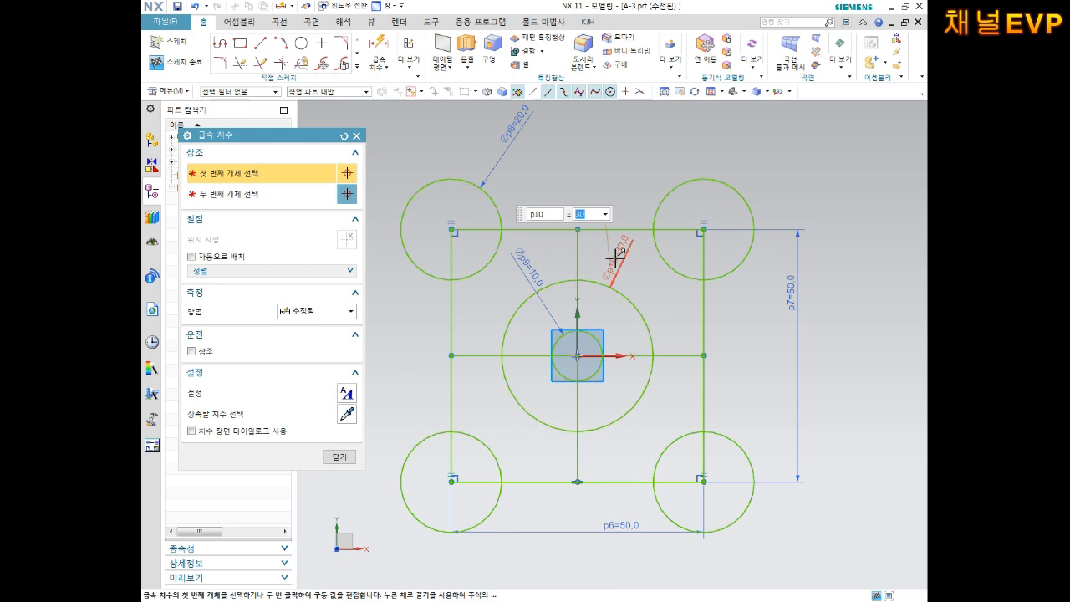
{"action": "key", "text": "Escape"}
Trim away the square's edge segments and the inward-facing circle arcs at the upper-left and upper-right corners.
{"action": "scroll", "coordinate": [674, 274], "scroll_direction": "down", "scroll_amount": 2}
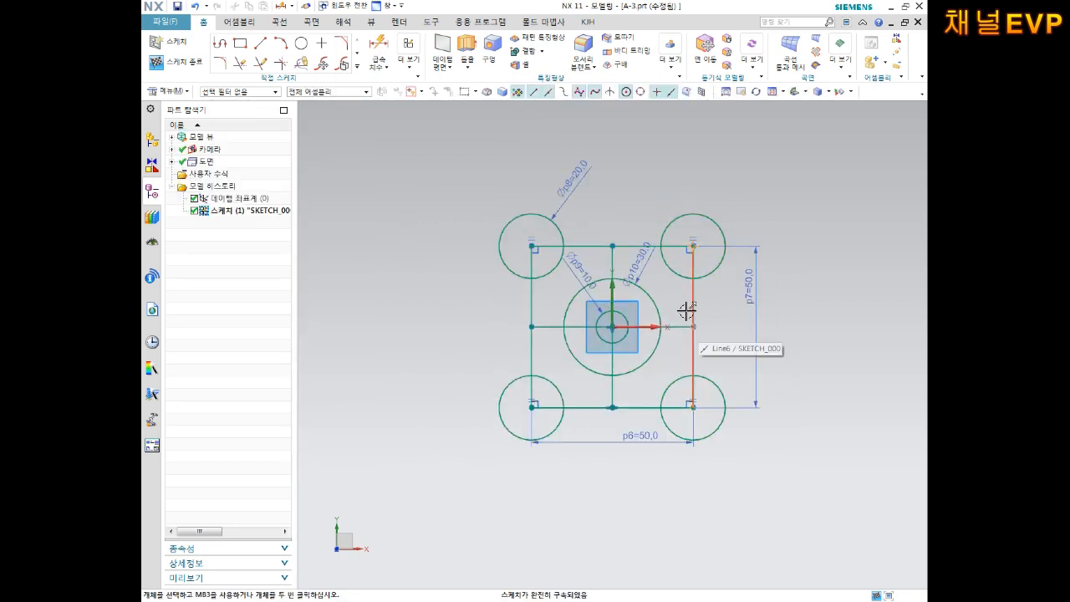
{"action": "scroll", "coordinate": [688, 313], "scroll_direction": "up", "scroll_amount": 1}
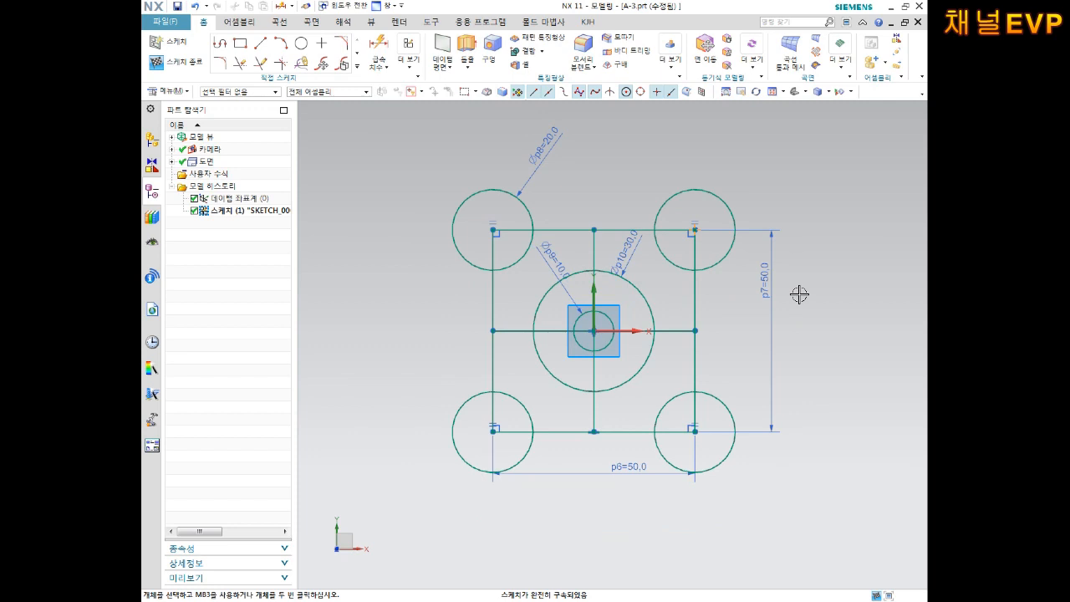
{"action": "key", "text": "t"}
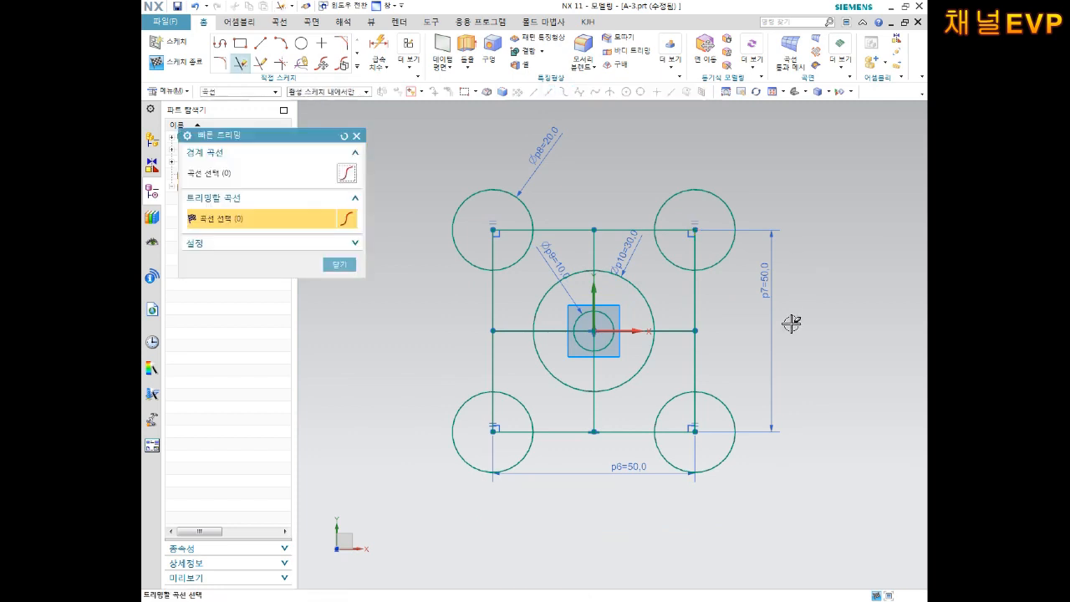
{"action": "left_click", "coordinate": [510, 266]}
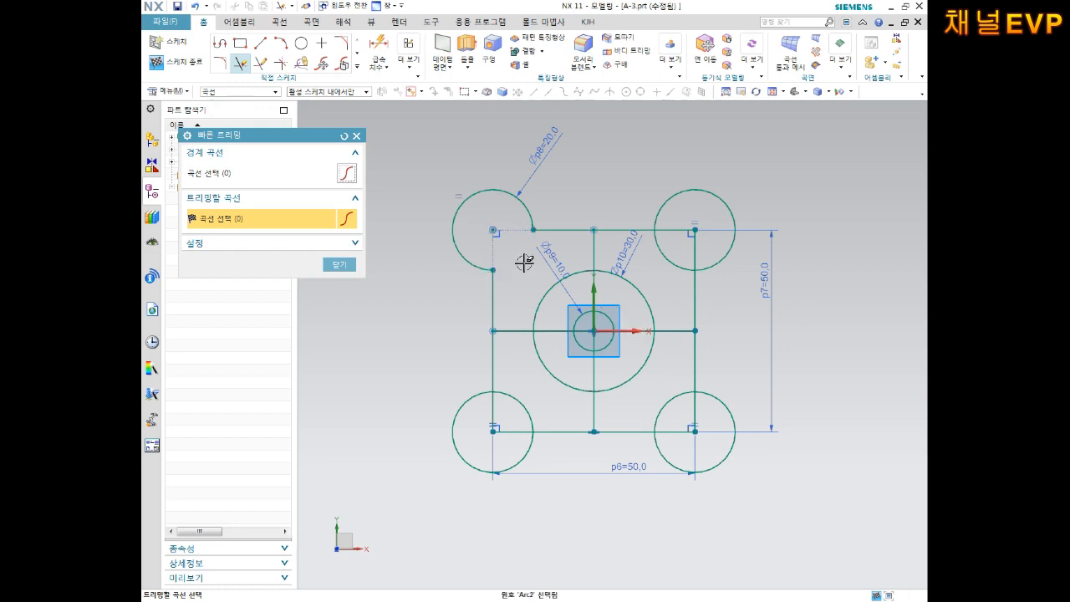
{"action": "left_click", "coordinate": [673, 230]}
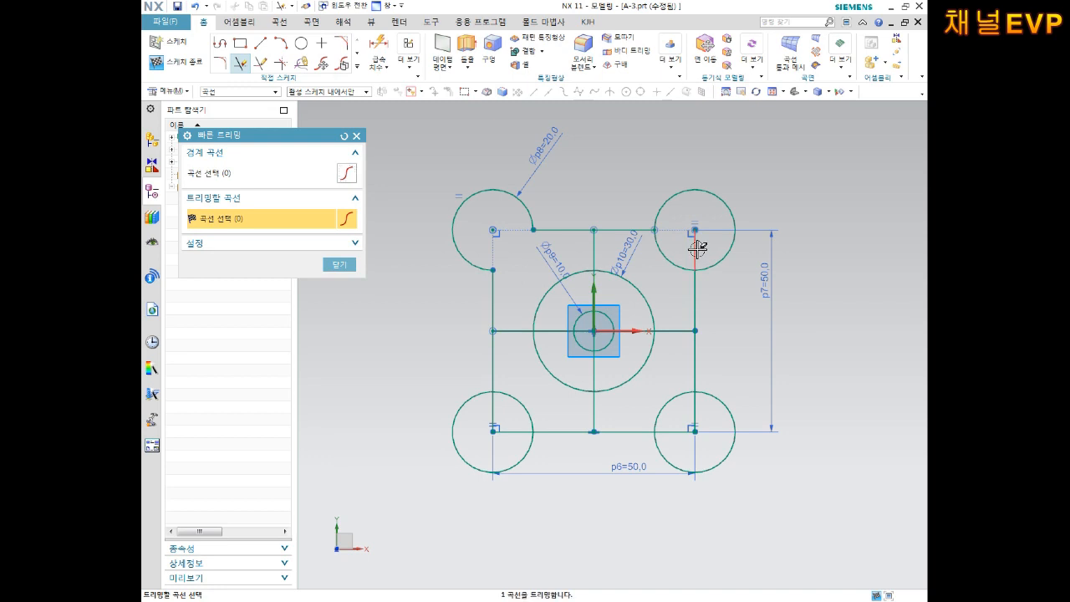
{"action": "left_click", "coordinate": [662, 251]}
Trim the upper-right quarter of the 30 mm circle and the upper and right centre-line segments between the concentric circles.
{"action": "left_click", "coordinate": [634, 289]}
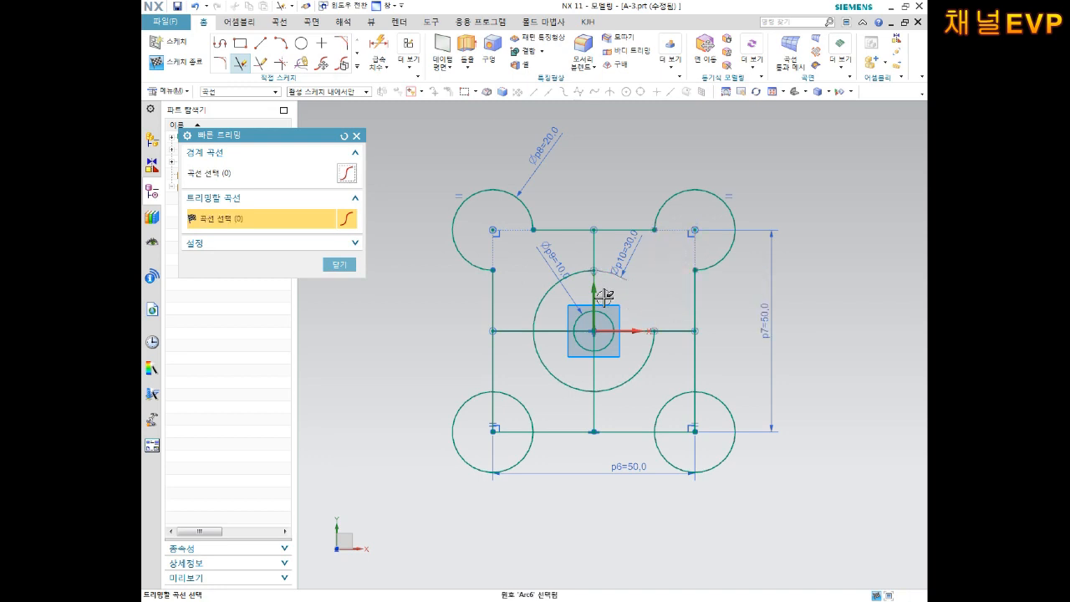
{"action": "left_click", "coordinate": [594, 287]}
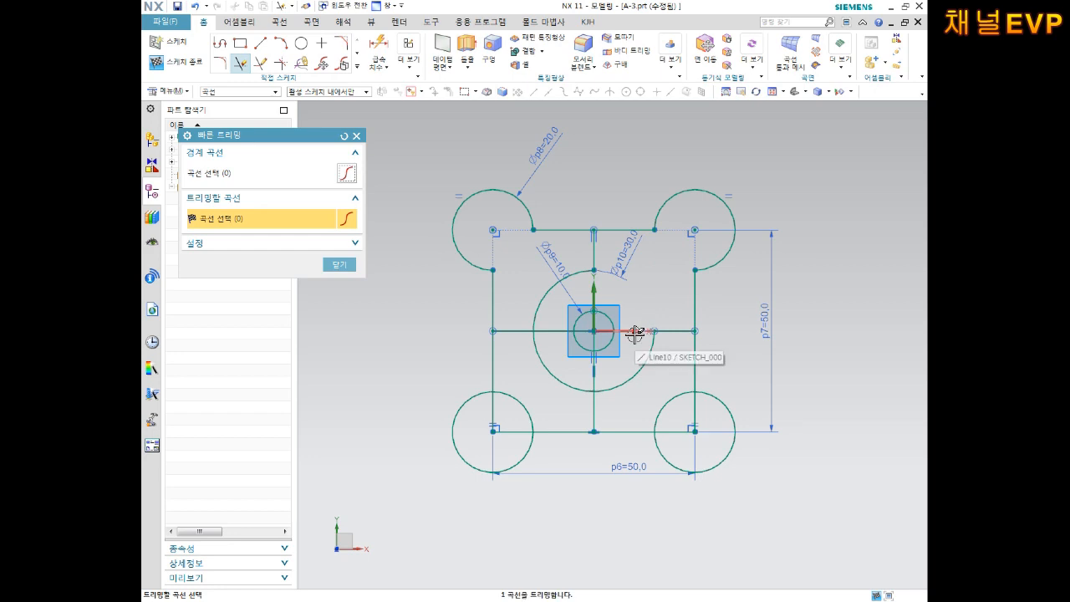
{"action": "left_click", "coordinate": [635, 333]}
Trim the upper-left and lower-right quarters of the 10 mm inner circle.
{"action": "scroll", "coordinate": [637, 327], "scroll_direction": "up", "scroll_amount": 5}
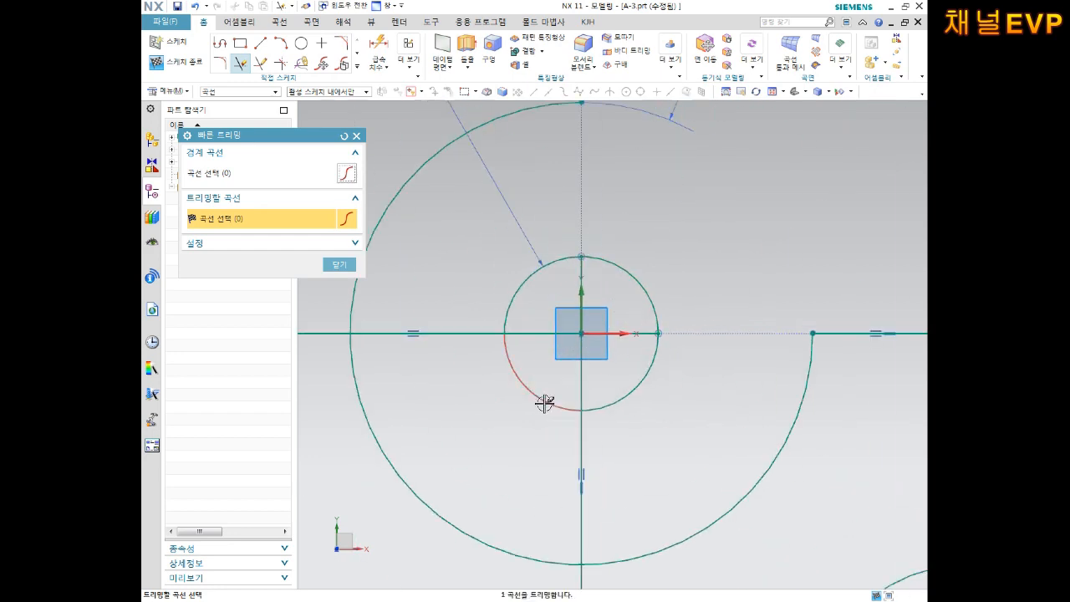
{"action": "left_click", "coordinate": [539, 298]}
{"action": "left_click", "coordinate": [640, 379]}
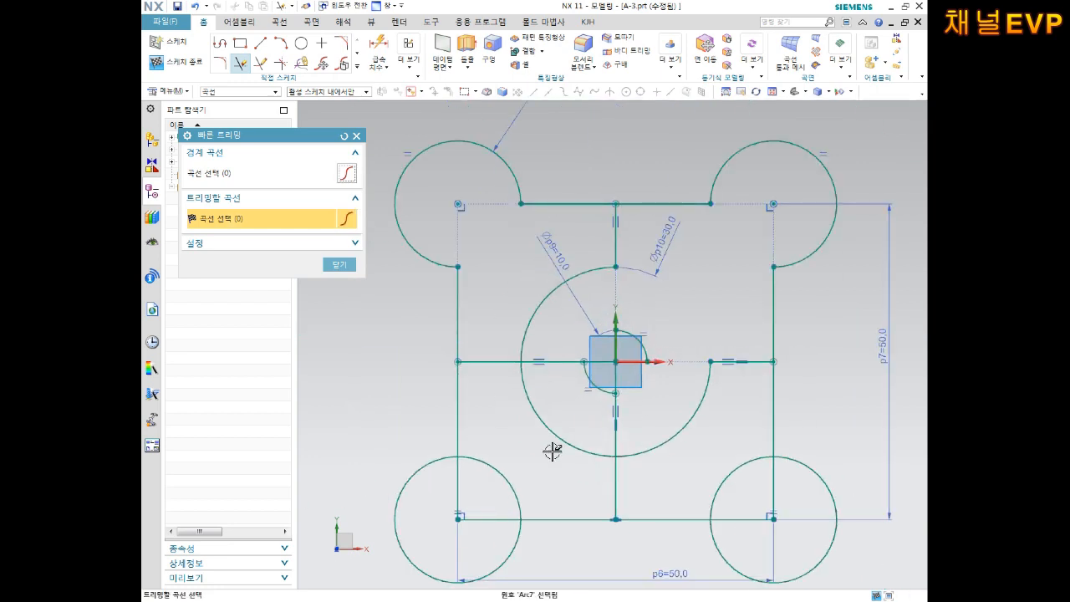
Trim the lower-left quarter of the 30 mm circle and the lower and left centre-line segments between the concentric circles.
{"action": "left_click", "coordinate": [549, 430]}
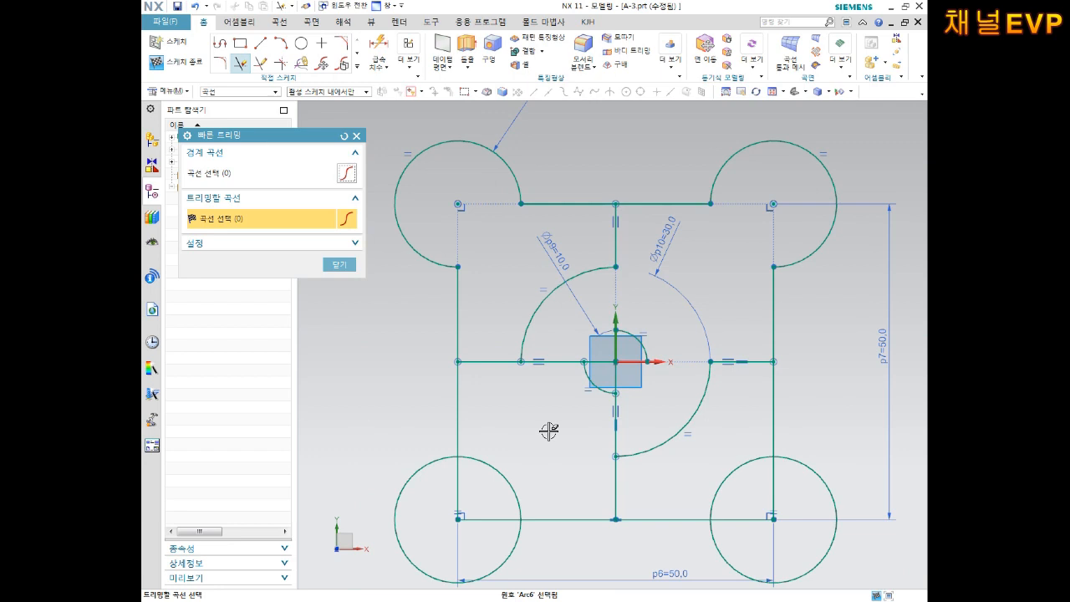
{"action": "left_click", "coordinate": [616, 433]}
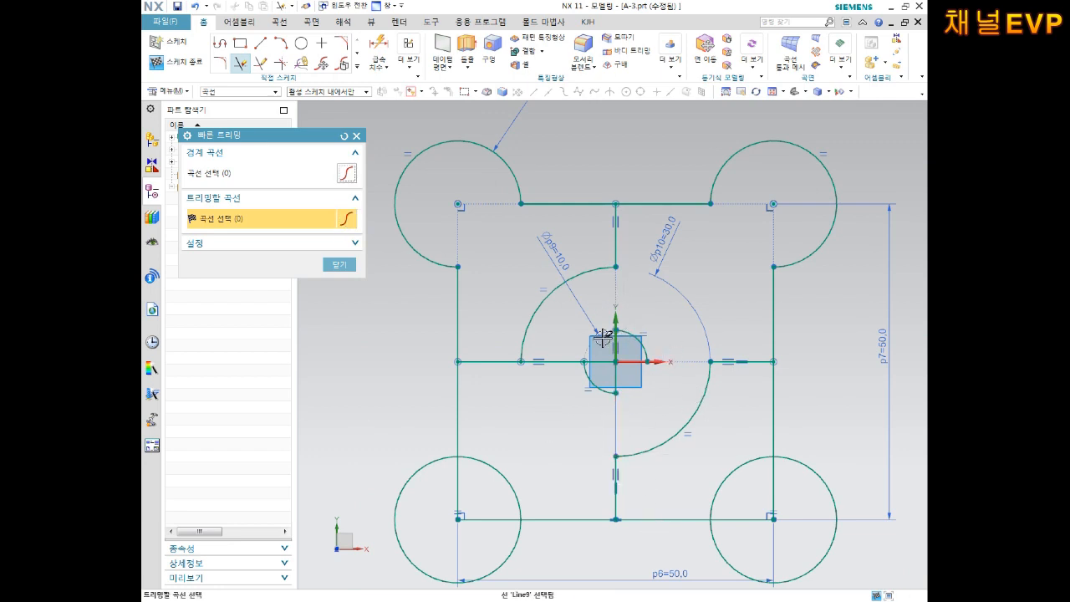
{"action": "left_click", "coordinate": [549, 363]}
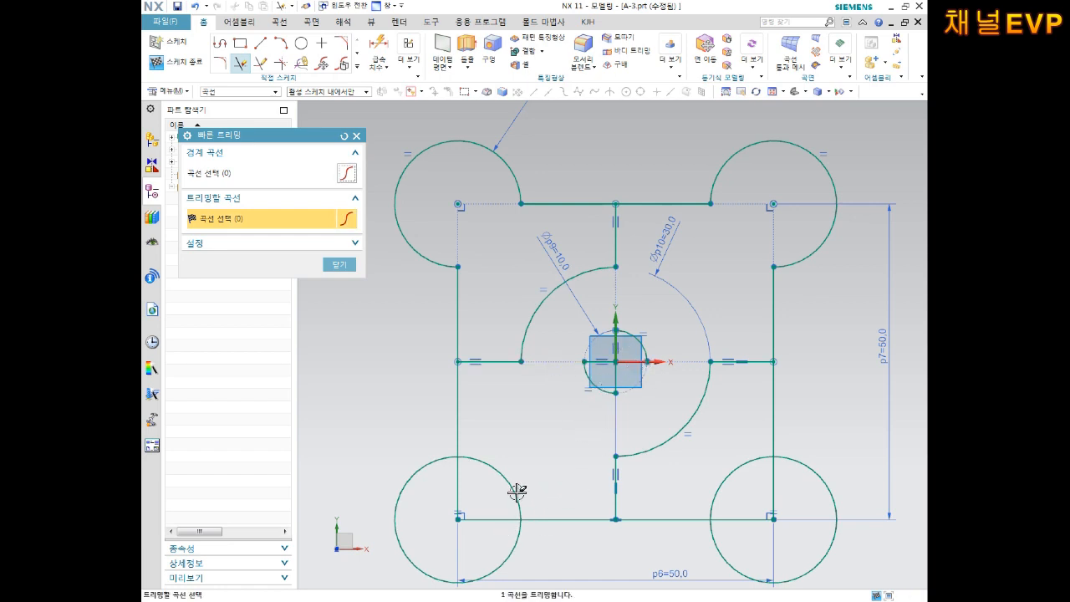
Trim the square's edge segments and inward-facing arcs at both lower corners, and finish the sketch.
{"action": "left_click", "coordinate": [460, 492]}
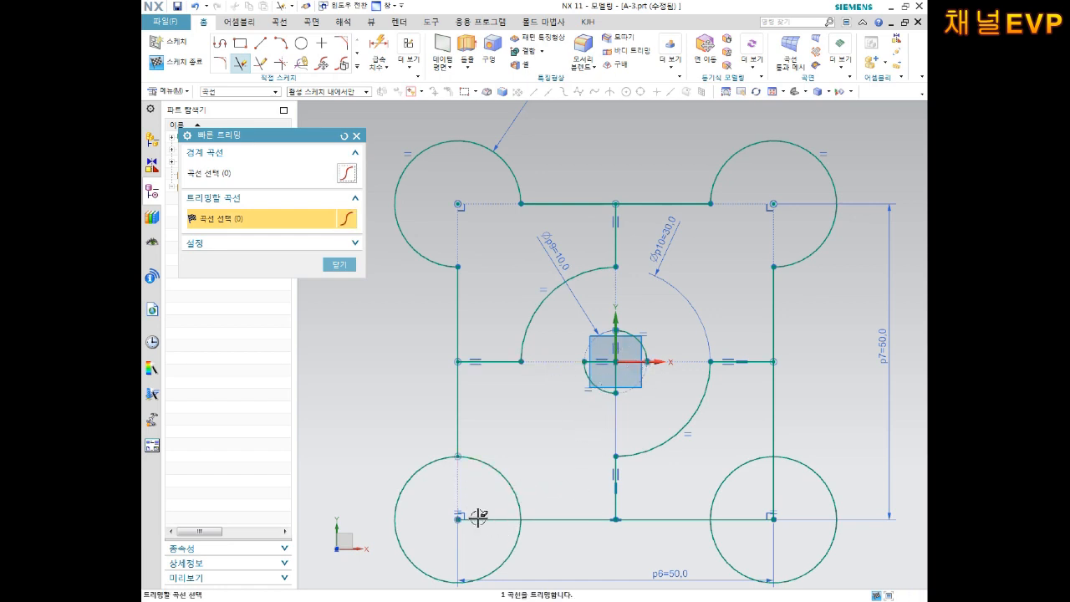
{"action": "left_click", "coordinate": [513, 483]}
{"action": "left_click", "coordinate": [732, 484]}
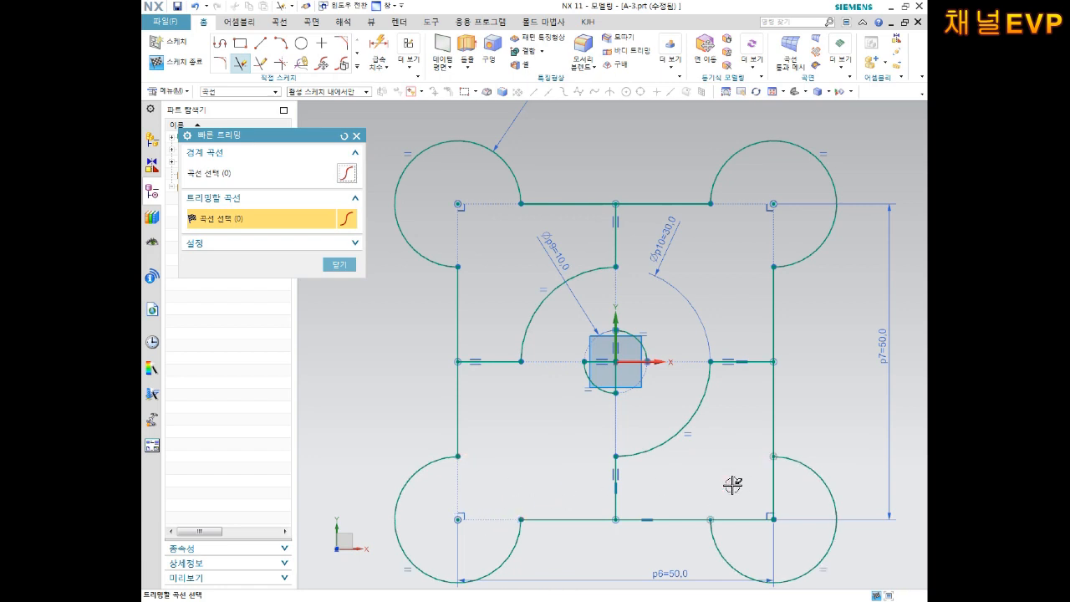
{"action": "left_click", "coordinate": [765, 504]}
{"action": "left_click", "coordinate": [760, 511]}
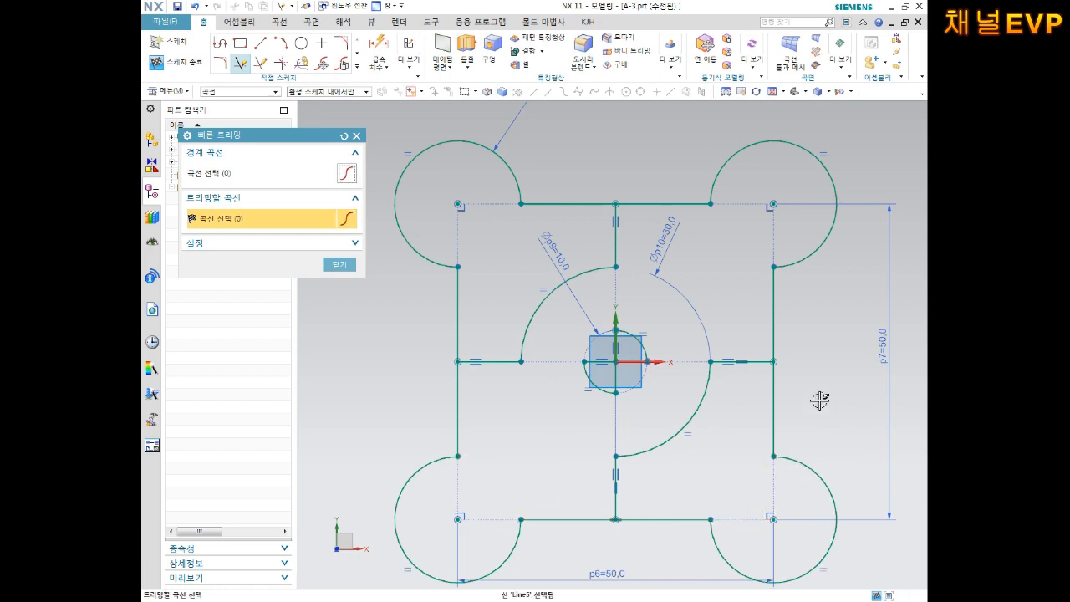
{"action": "left_click", "coordinate": [339, 264]}
{"action": "scroll", "coordinate": [535, 287], "scroll_direction": "down", "scroll_amount": 3}
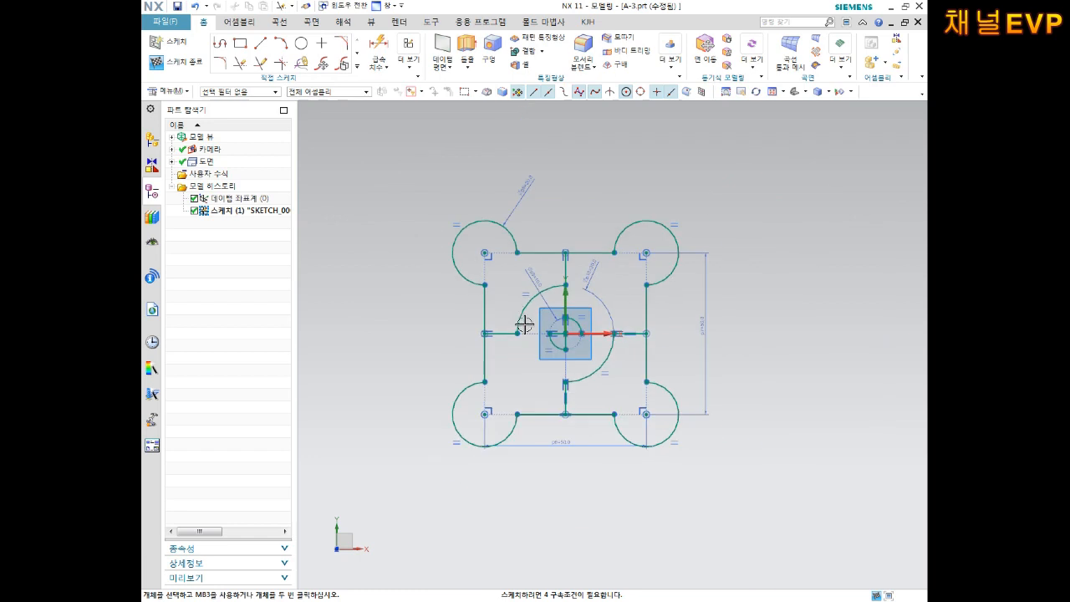
{"action": "left_click", "coordinate": [172, 62]}
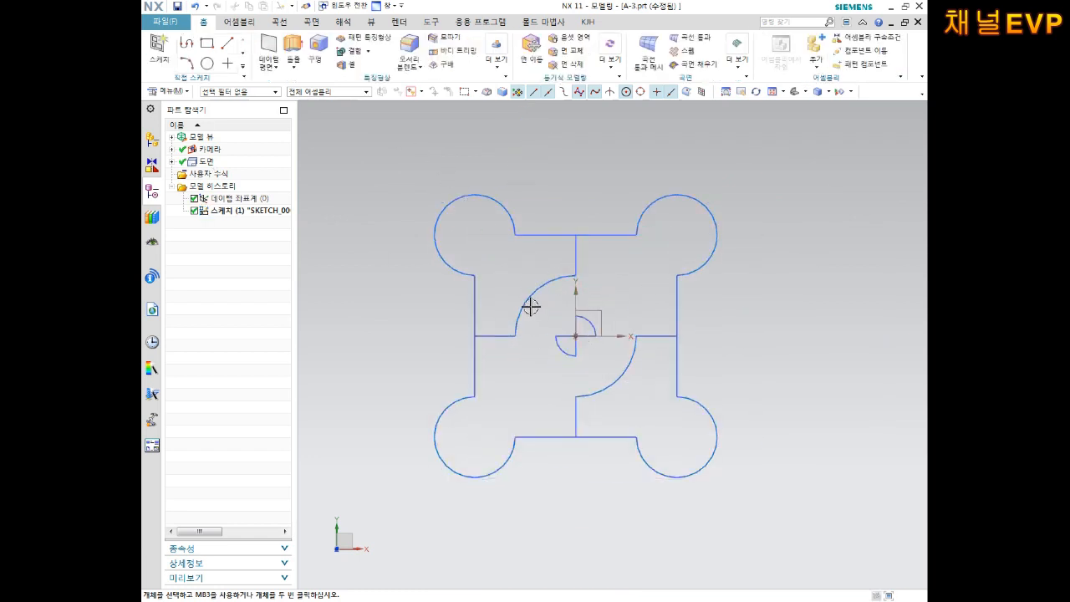
Reopen the finished sketch in the sketch task environment, examine its constraints and dimensions, and exit it.
{"action": "scroll", "coordinate": [530, 308], "scroll_direction": "up", "scroll_amount": 1}
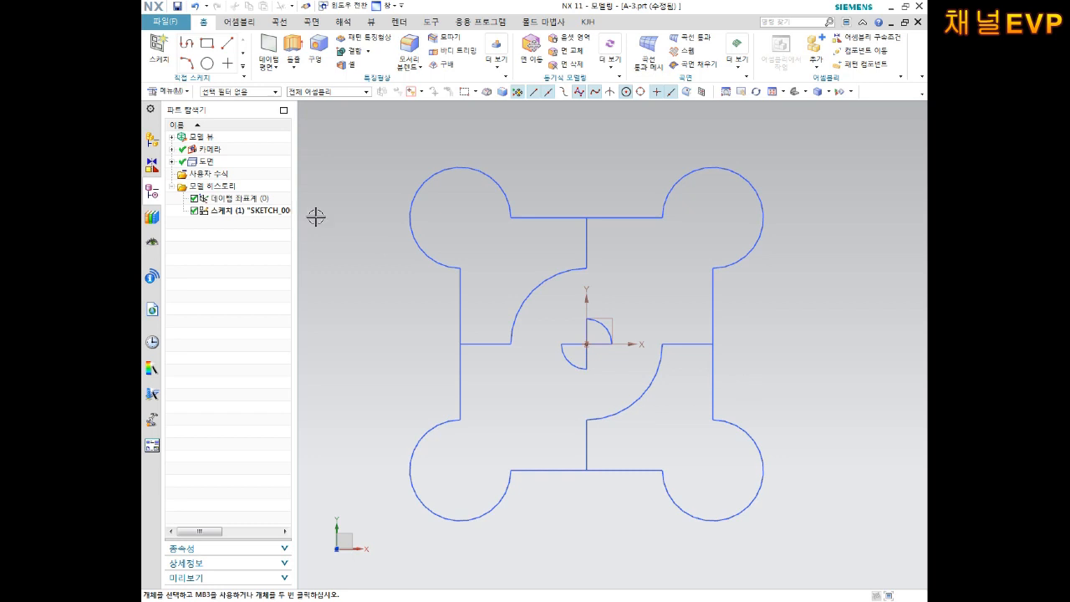
{"action": "right_click", "coordinate": [261, 213]}
{"action": "left_click", "coordinate": [288, 220]}
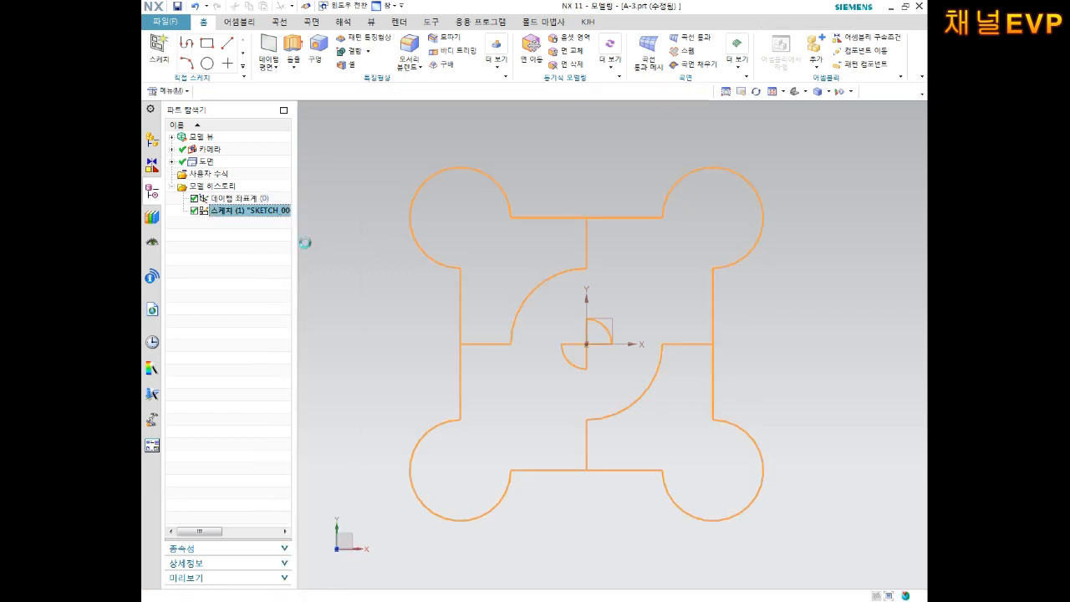
{"action": "scroll", "coordinate": [540, 455], "scroll_direction": "up", "scroll_amount": 1}
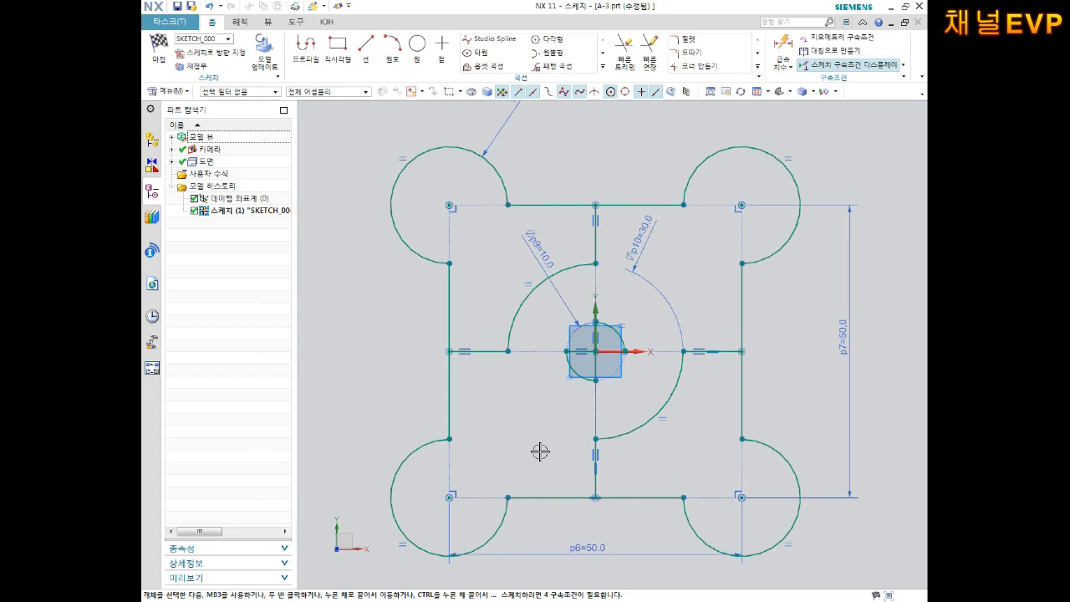
{"action": "scroll", "coordinate": [745, 389], "scroll_direction": "down", "scroll_amount": 1}
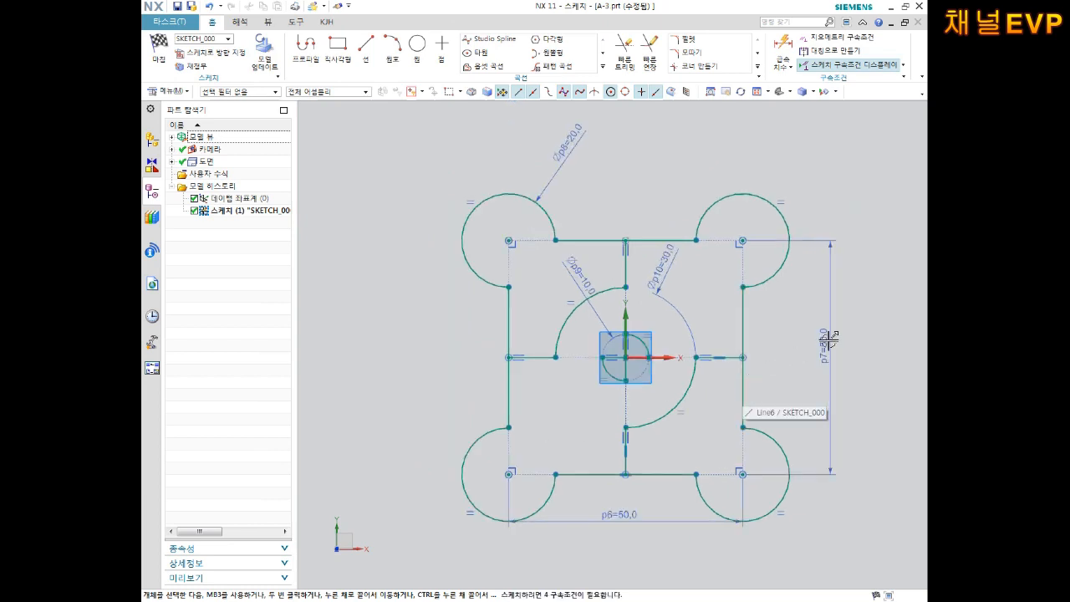
{"action": "left_click", "coordinate": [158, 50]}
Save the part A-3.prt and close it.
{"action": "key", "text": "ctrl+s"}
{"action": "left_click", "coordinate": [918, 23]}
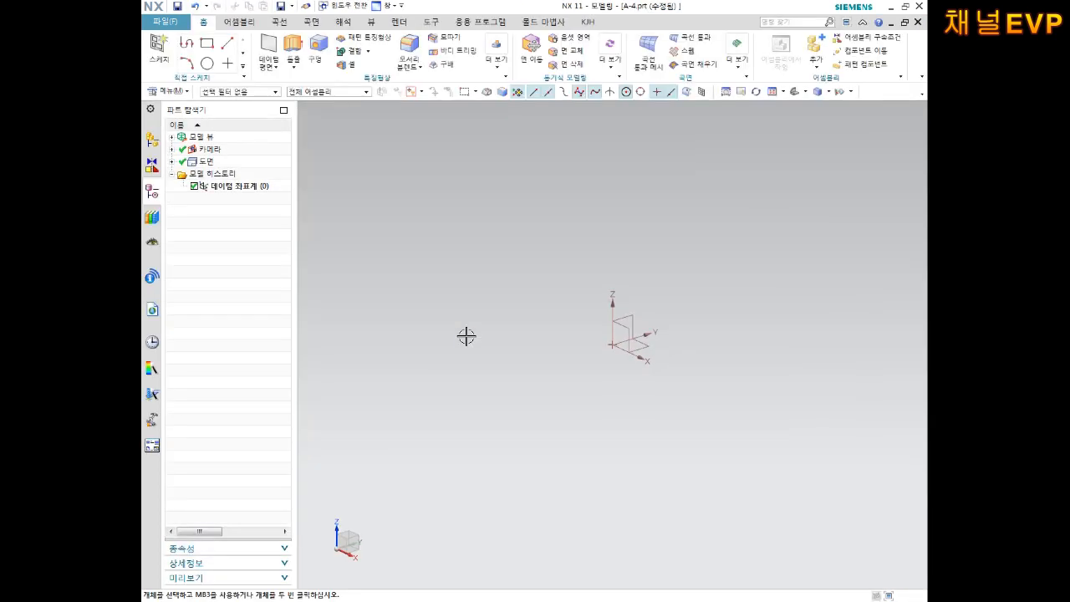
Create a sketch on the XY plane of A-4.prt and draw a closed triangle from the origin, with a horizontal base and centred apex.
{"action": "left_click", "coordinate": [159, 48]}
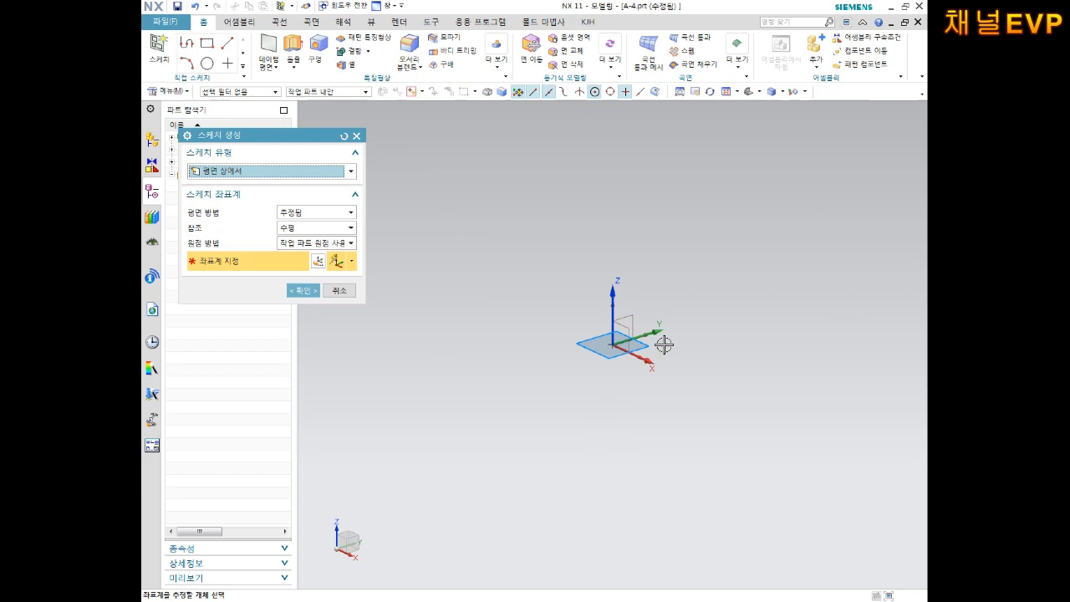
{"action": "left_click", "coordinate": [306, 291]}
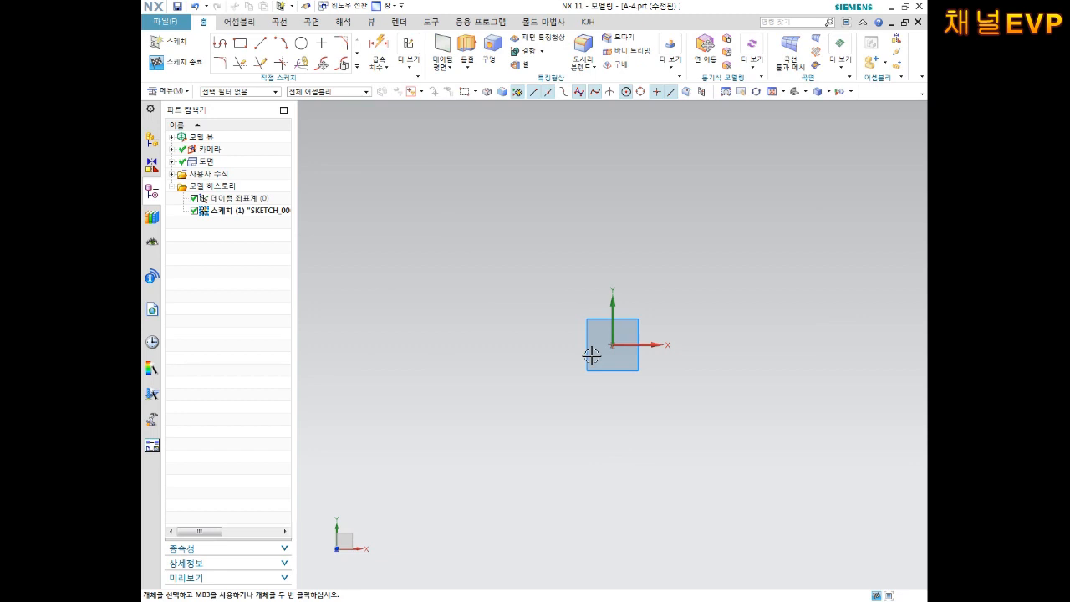
{"action": "left_click", "coordinate": [221, 42]}
{"action": "left_click", "coordinate": [613, 345]}
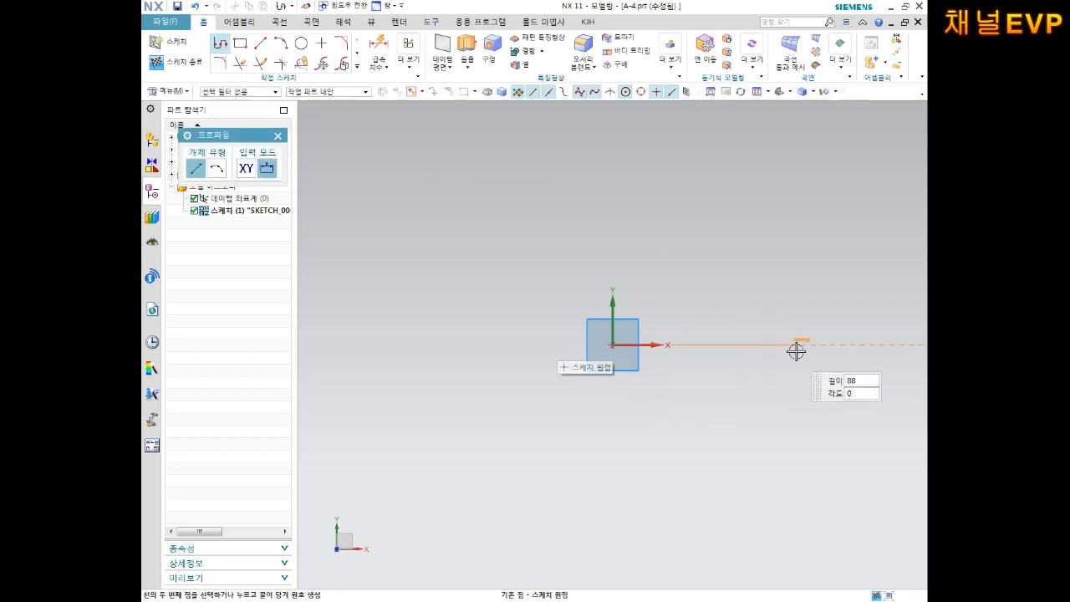
{"action": "left_click", "coordinate": [809, 344]}
{"action": "left_click", "coordinate": [710, 185]}
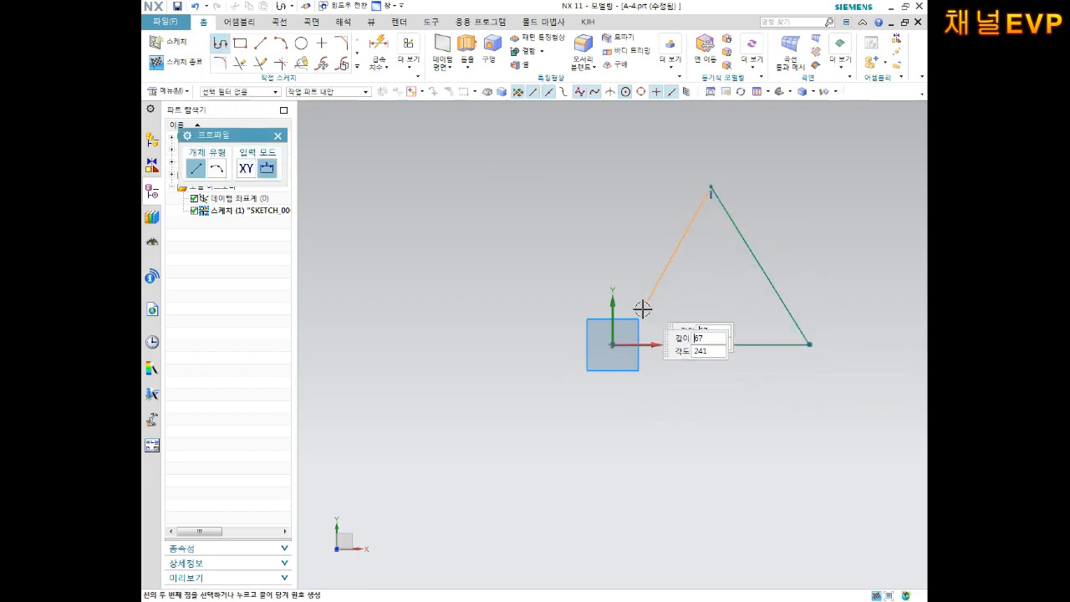
{"action": "left_click", "coordinate": [615, 342]}
{"action": "key", "text": "Escape"}
{"action": "scroll", "coordinate": [781, 259], "scroll_direction": "up", "scroll_amount": 1}
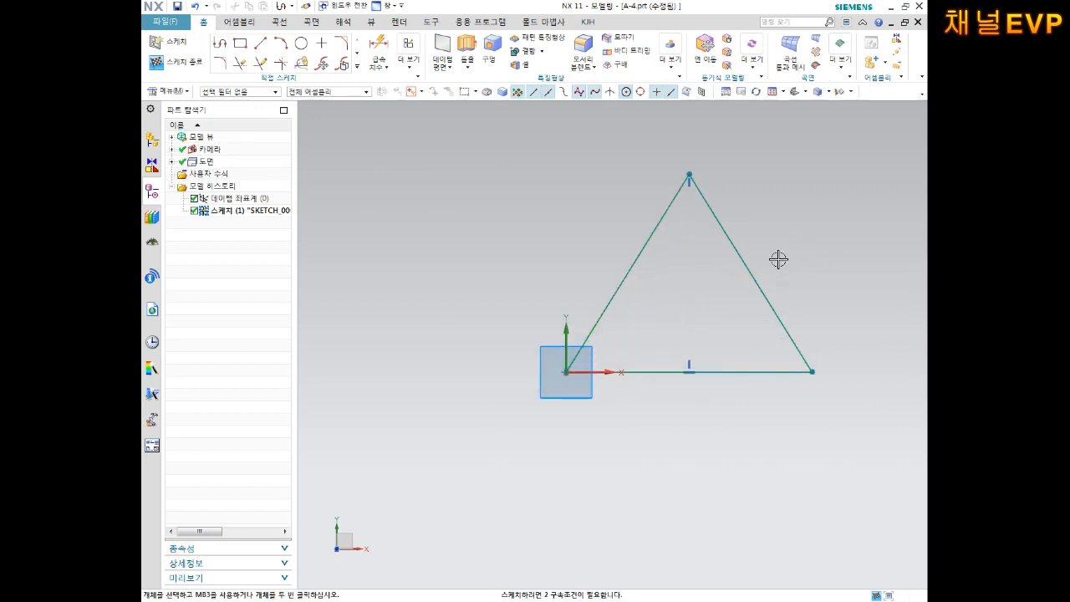
Dimension the triangle's horizontal base at 60 mm.
{"action": "key", "text": "d"}
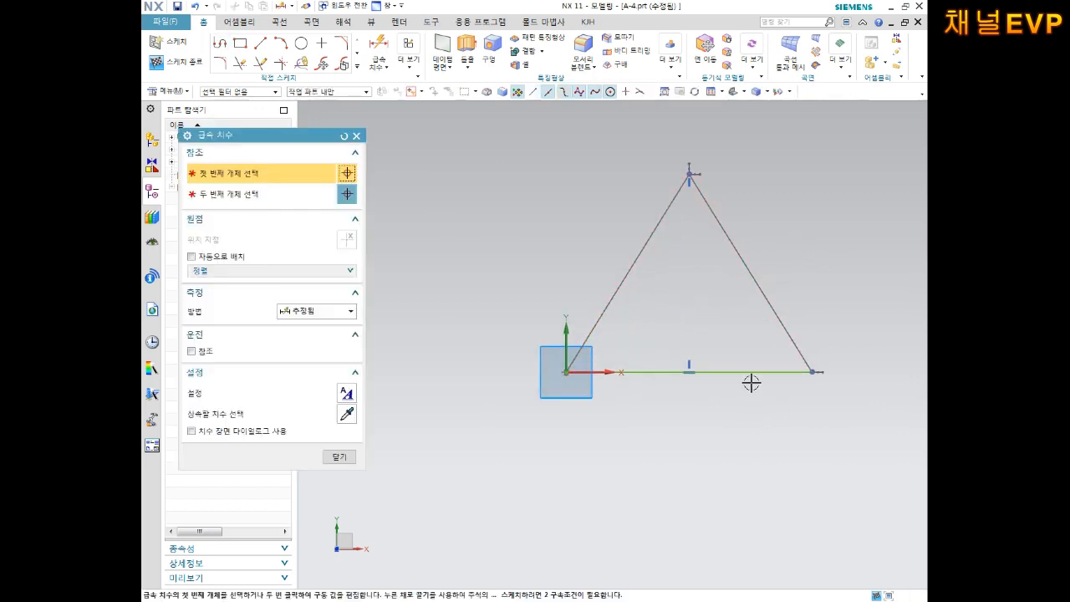
{"action": "left_click", "coordinate": [748, 373]}
{"action": "left_click", "coordinate": [739, 435]}
{"action": "type", "text": "60"}
{"action": "key", "text": "Return"}
Dimension the angle between the triangle's right side and its base at 60 degrees.
{"action": "scroll", "coordinate": [708, 333], "scroll_direction": "up", "scroll_amount": 3}
{"action": "left_click", "coordinate": [709, 333]}
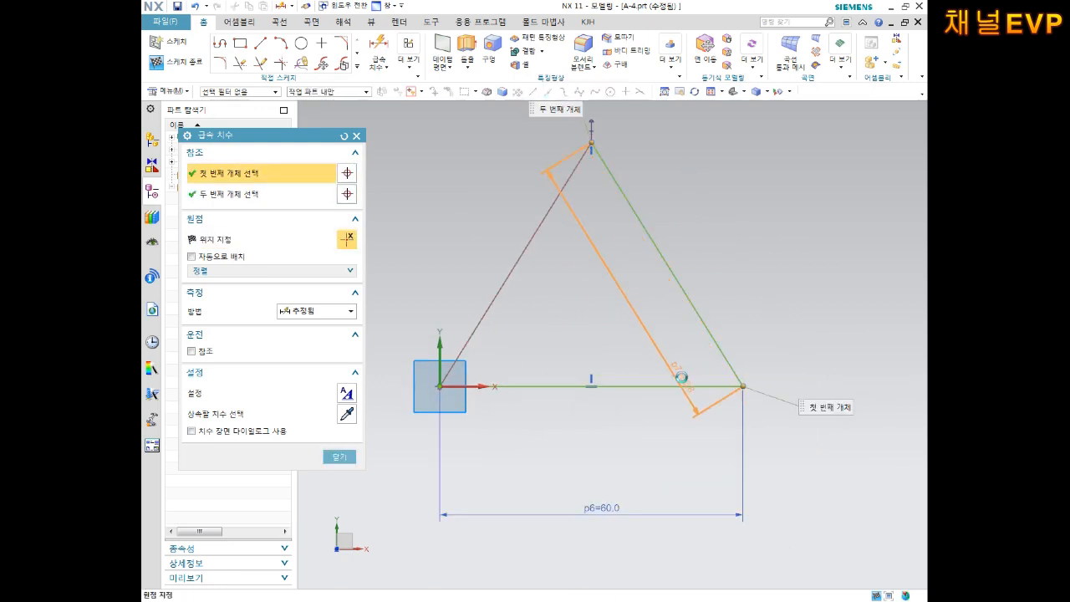
{"action": "left_click", "coordinate": [676, 385]}
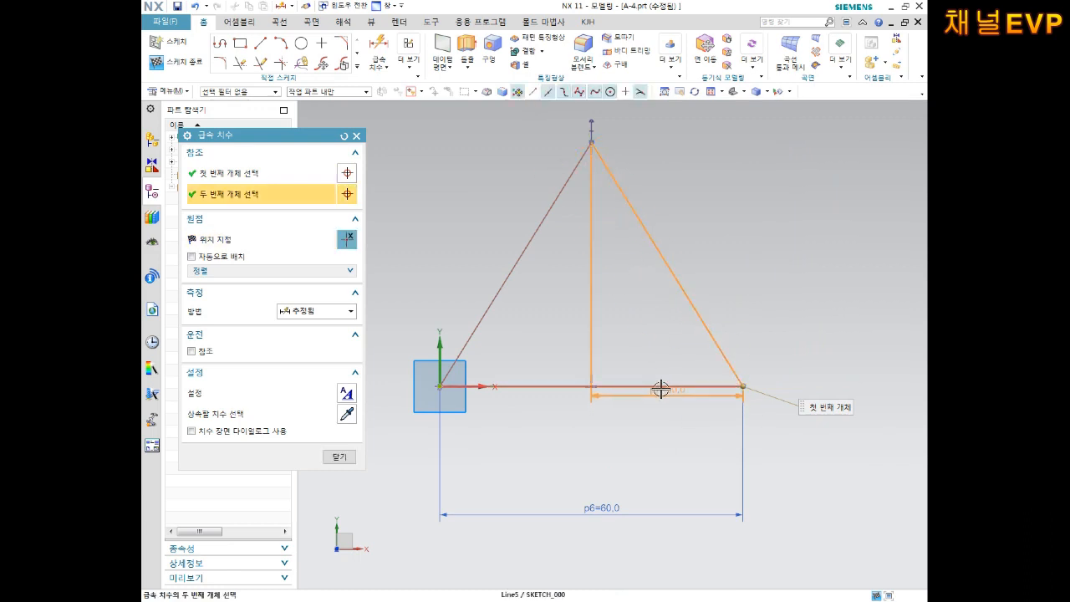
{"action": "left_click", "coordinate": [661, 388]}
{"action": "left_click", "coordinate": [645, 338]}
{"action": "type", "text": "60"}
{"action": "key", "text": "Return"}
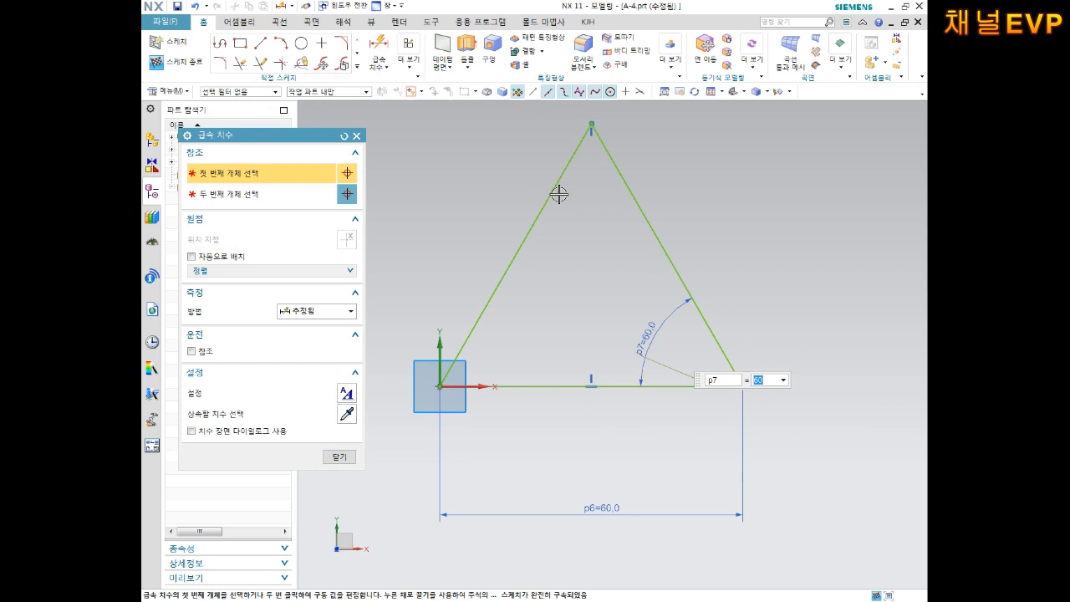
Add an angle dimension between the triangle's two sloping sides at the apex, and move the base dimension closer to the base.
{"action": "left_click", "coordinate": [554, 194]}
{"action": "left_click", "coordinate": [622, 182]}
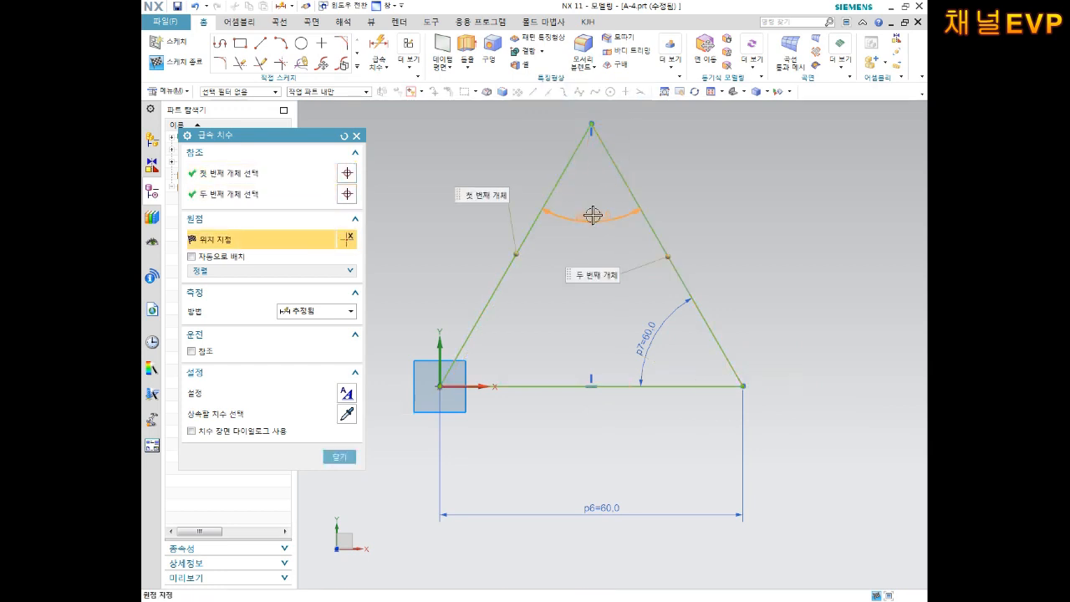
{"action": "left_click", "coordinate": [593, 216]}
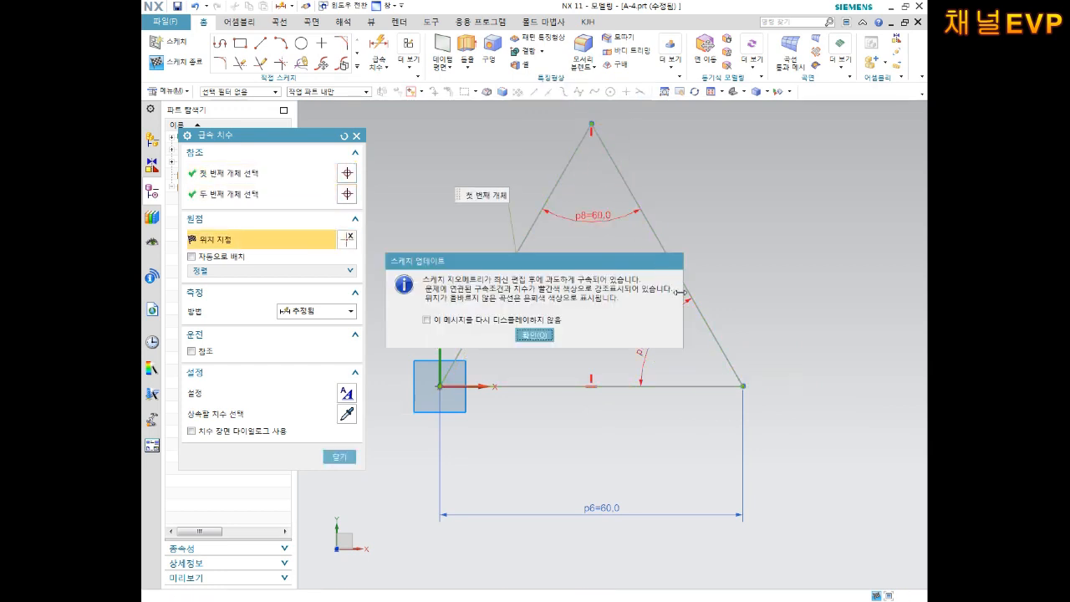
{"action": "left_click", "coordinate": [449, 320]}
{"action": "left_click", "coordinate": [533, 335]}
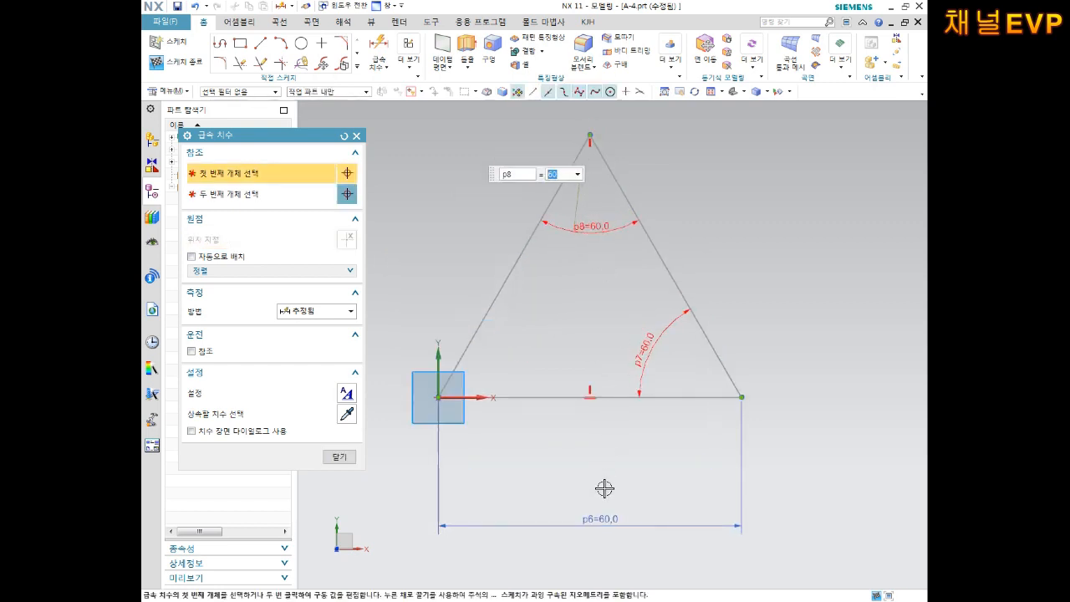
{"action": "key", "text": "Escape"}
{"action": "left_click_drag", "start_coordinate": [604, 520], "coordinate": [582, 418]}
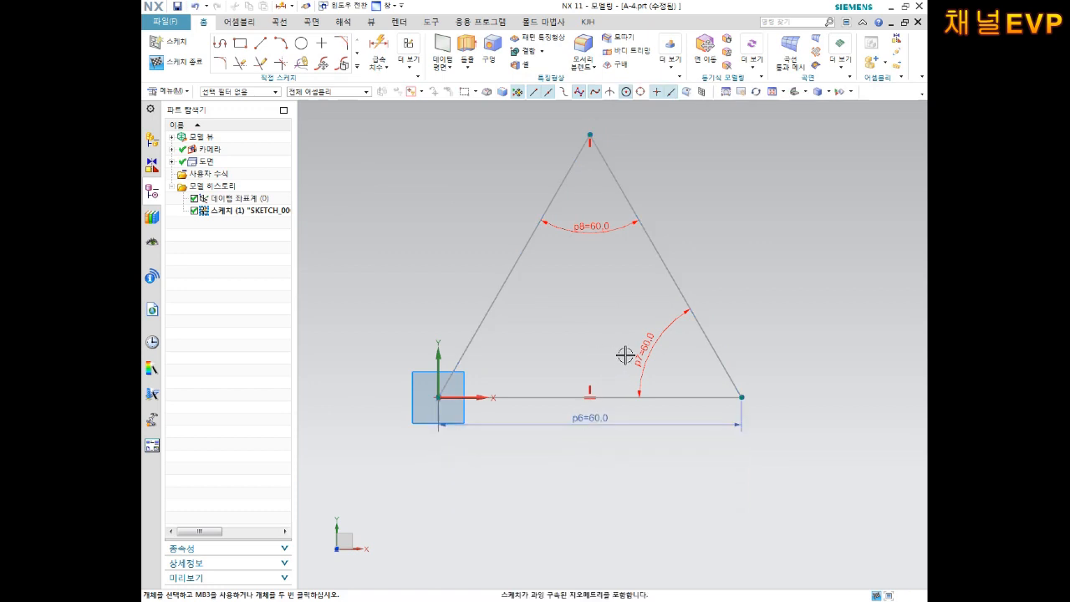
Delete the redundant angle dimension between the triangle's two sloping sides at the apex.
{"action": "scroll", "coordinate": [621, 231], "scroll_direction": "down", "scroll_amount": 2}
{"action": "scroll", "coordinate": [610, 190], "scroll_direction": "up", "scroll_amount": 3}
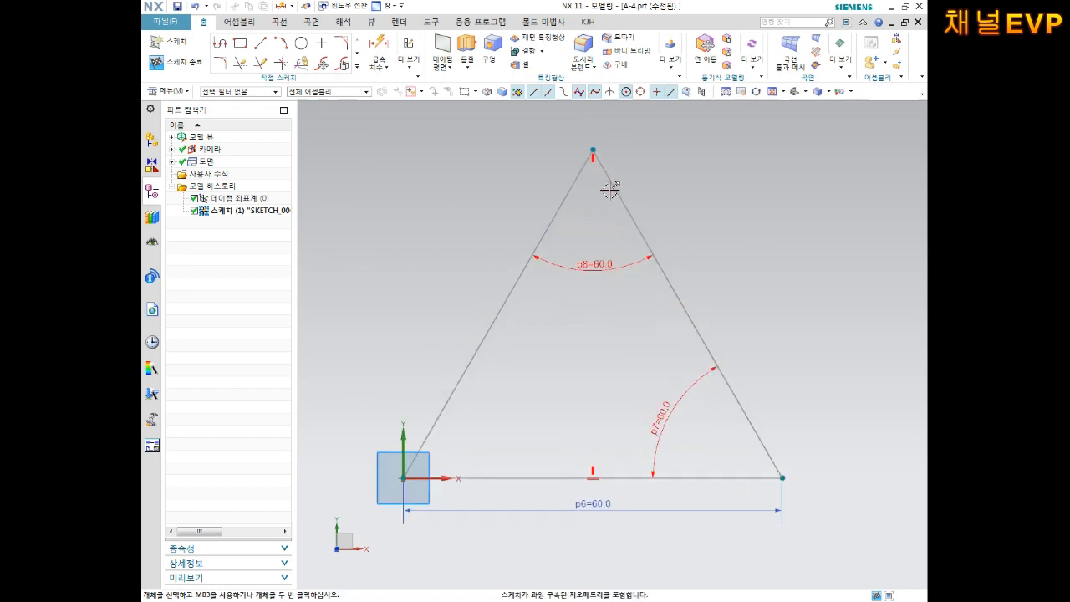
{"action": "left_click", "coordinate": [607, 281]}
{"action": "key", "text": "Delete"}
{"action": "scroll", "coordinate": [733, 259], "scroll_direction": "down", "scroll_amount": 2}
{"action": "scroll", "coordinate": [621, 188], "scroll_direction": "up", "scroll_amount": 2}
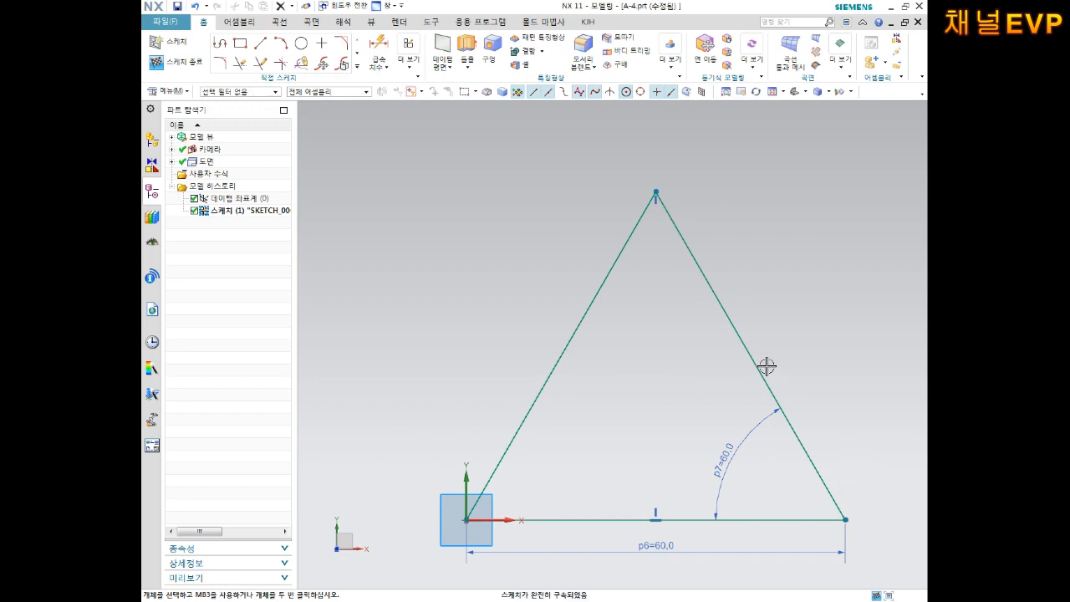
{"action": "scroll", "coordinate": [687, 365], "scroll_direction": "down", "scroll_amount": 2}
{"action": "scroll", "coordinate": [688, 364], "scroll_direction": "up", "scroll_amount": 1}
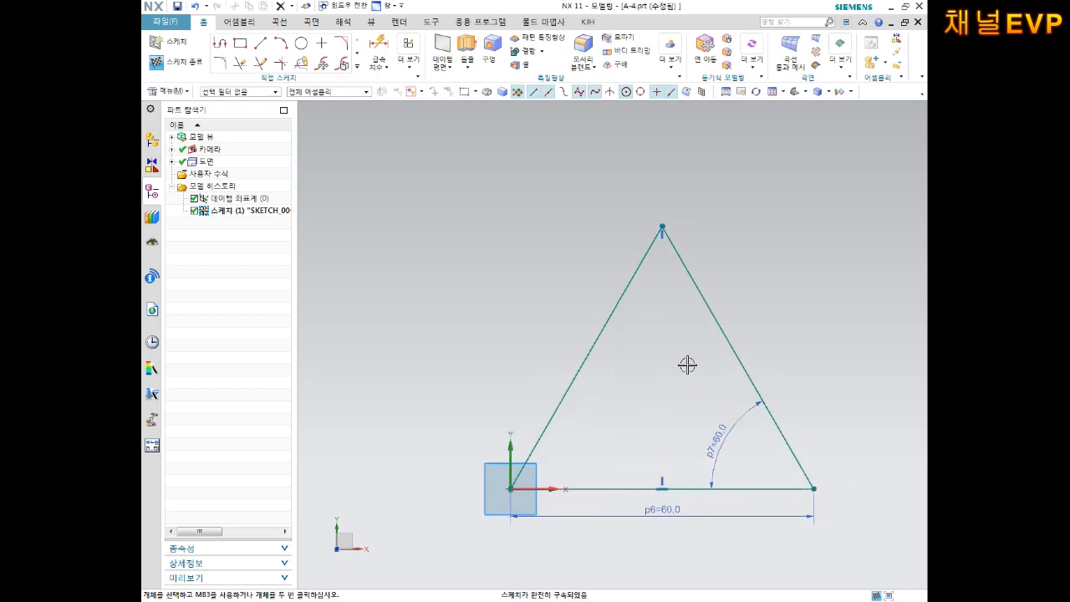
Draw one circle centred on each of the triangle's three vertices, the apex circle about 15.4 mm in diameter.
{"action": "key", "text": "c"}
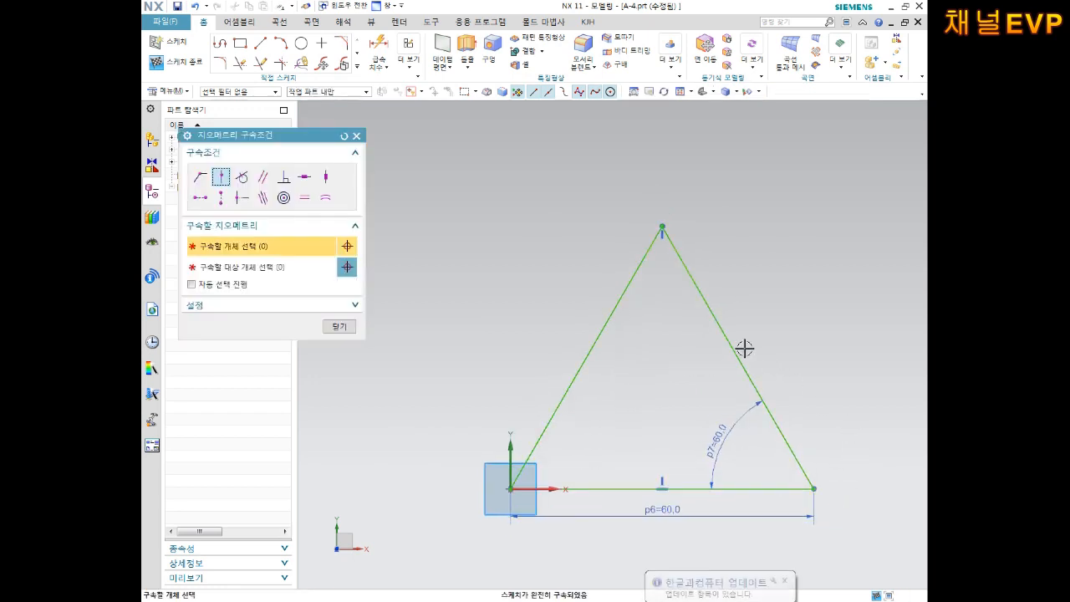
{"action": "key", "text": "Escape"}
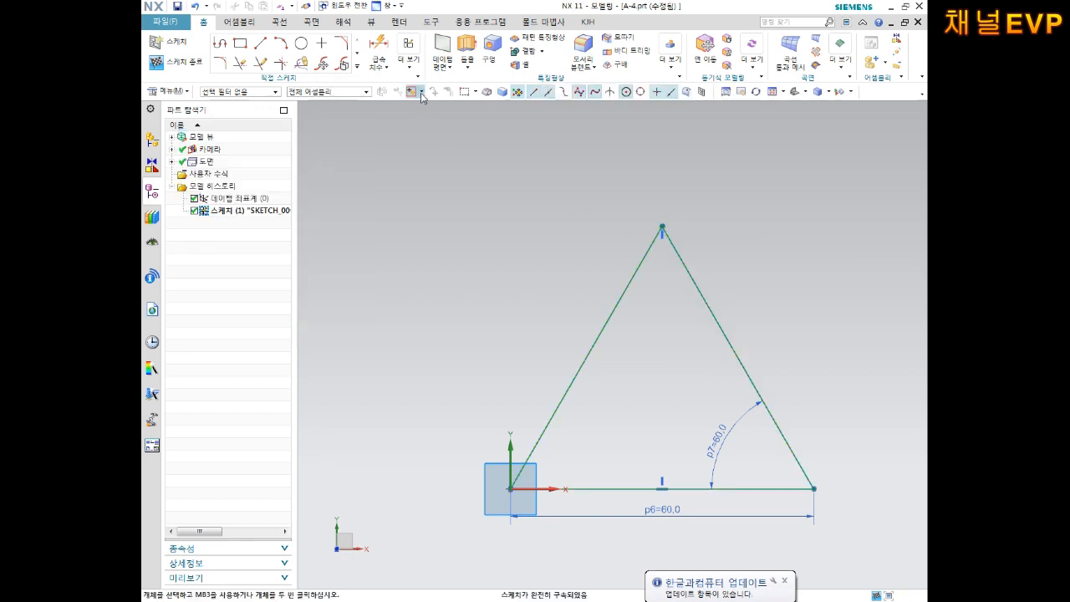
{"action": "left_click", "coordinate": [301, 44]}
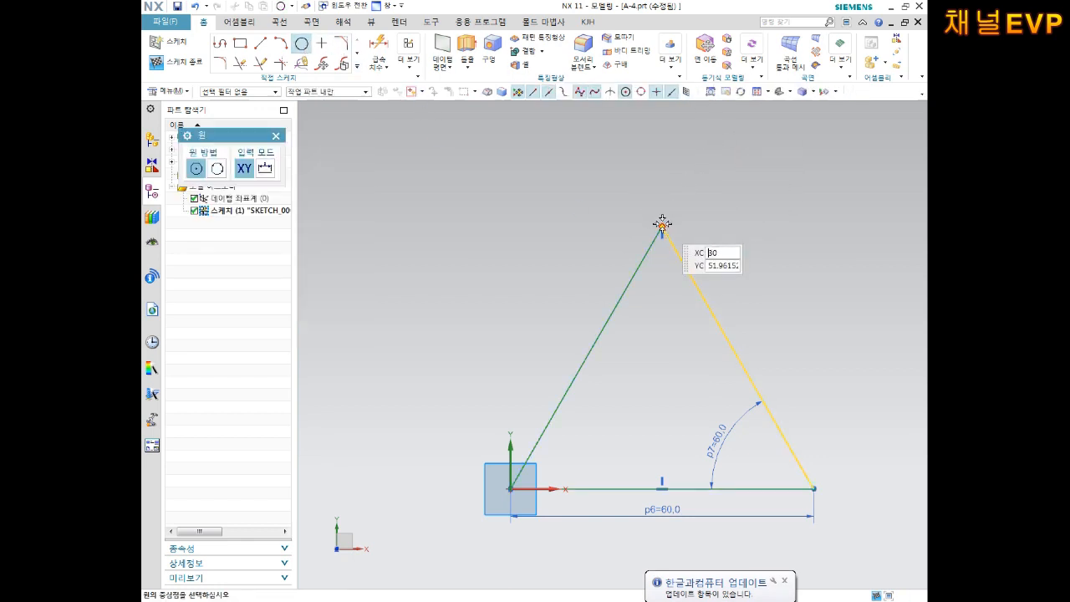
{"action": "left_click", "coordinate": [671, 189]}
{"action": "left_click", "coordinate": [511, 489]}
{"action": "left_click", "coordinate": [511, 416]}
{"action": "left_click", "coordinate": [814, 489]}
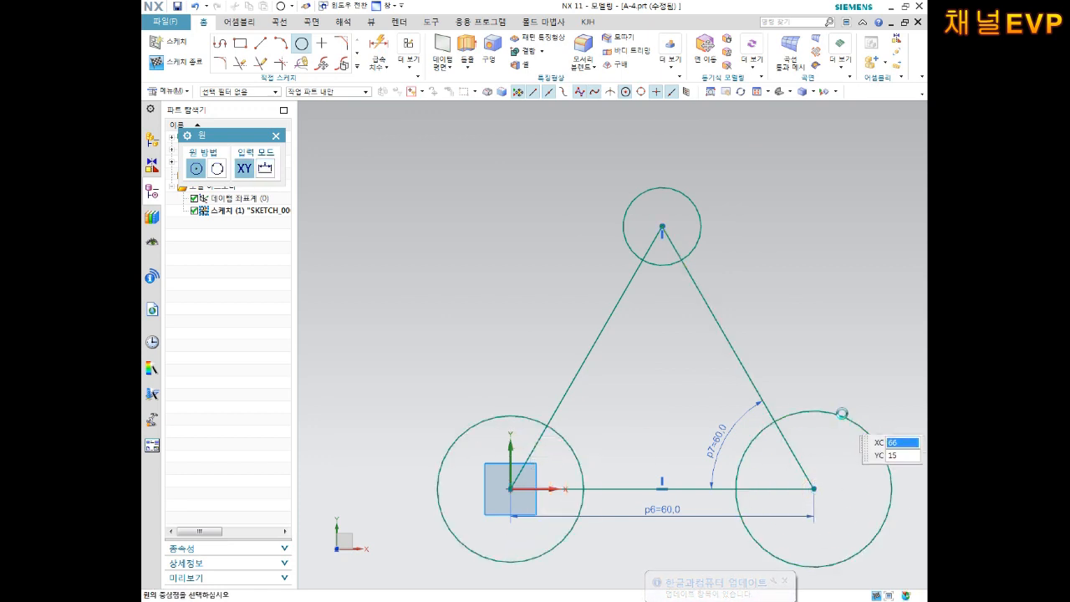
{"action": "left_click", "coordinate": [842, 412]}
{"action": "key", "text": "Escape"}
Dimension the apex circle's diameter at 20 mm.
{"action": "key", "text": "d"}
{"action": "left_click", "coordinate": [691, 209]}
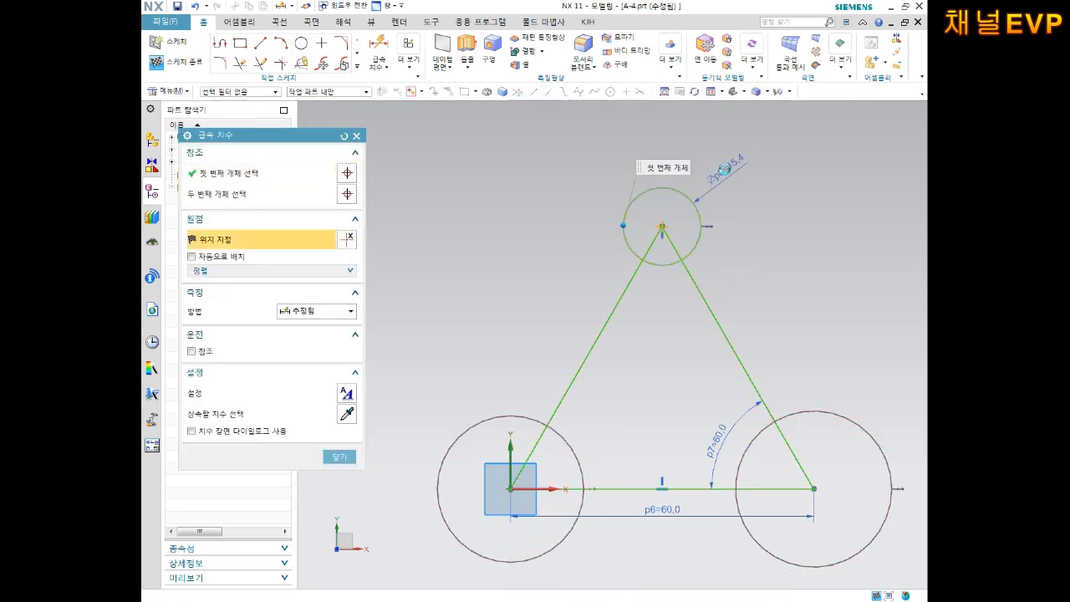
{"action": "left_click", "coordinate": [725, 168]}
{"action": "key", "text": "Return"}
{"action": "key", "text": "Escape"}
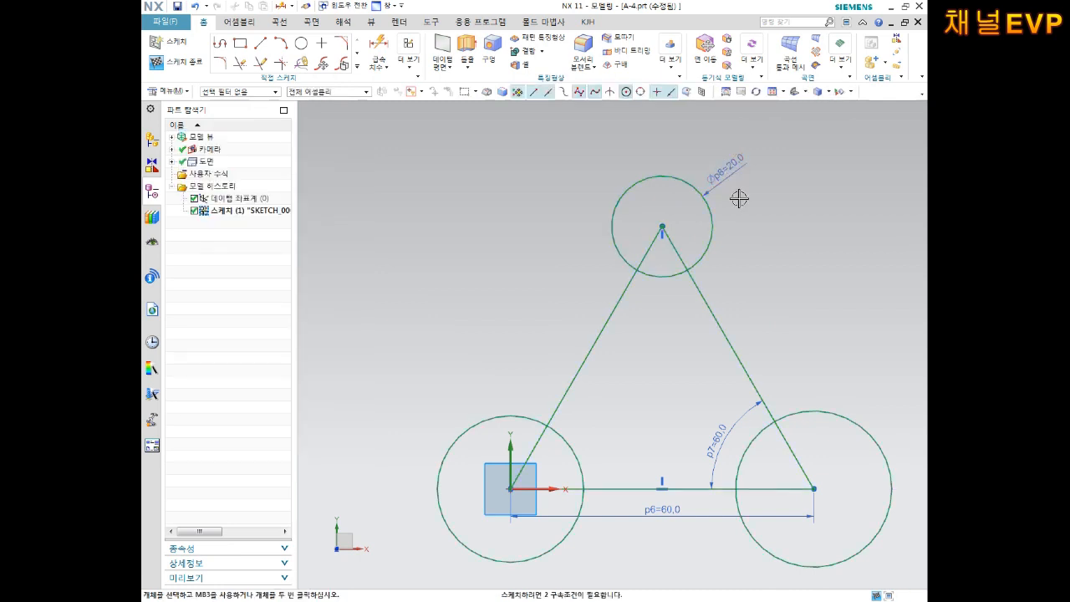
Apply an equal radius constraint to the three circles centred on the triangle's vertices.
{"action": "scroll", "coordinate": [741, 209], "scroll_direction": "down", "scroll_amount": 1}
{"action": "middle_click_drag", "start_coordinate": [745, 219], "coordinate": [659, 206], "text": "shift"}
{"action": "left_click", "coordinate": [626, 219]}
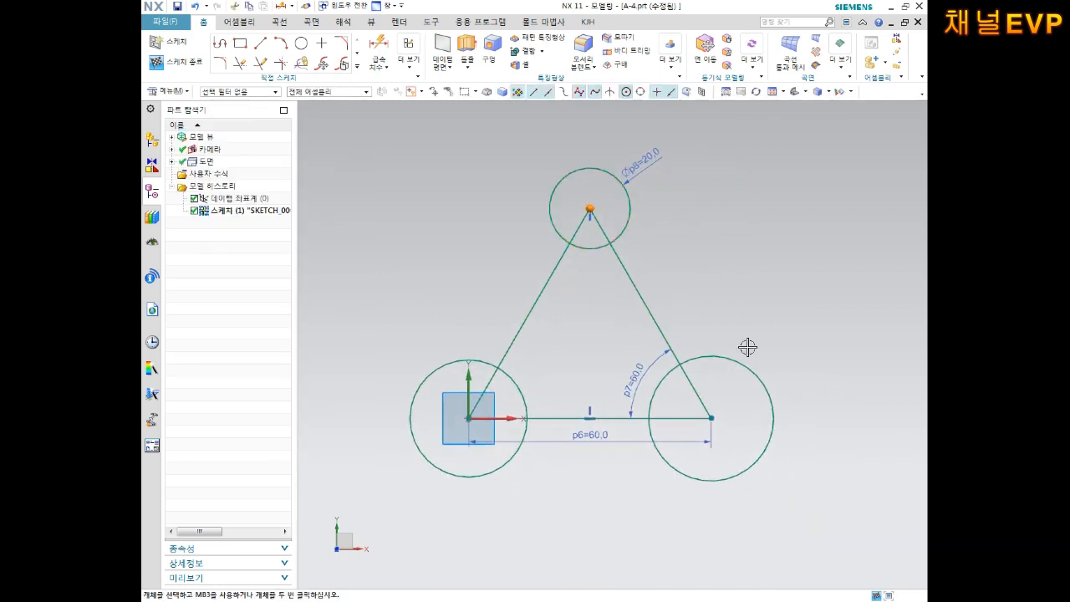
{"action": "left_click", "coordinate": [631, 213]}
{"action": "left_click", "coordinate": [742, 357]}
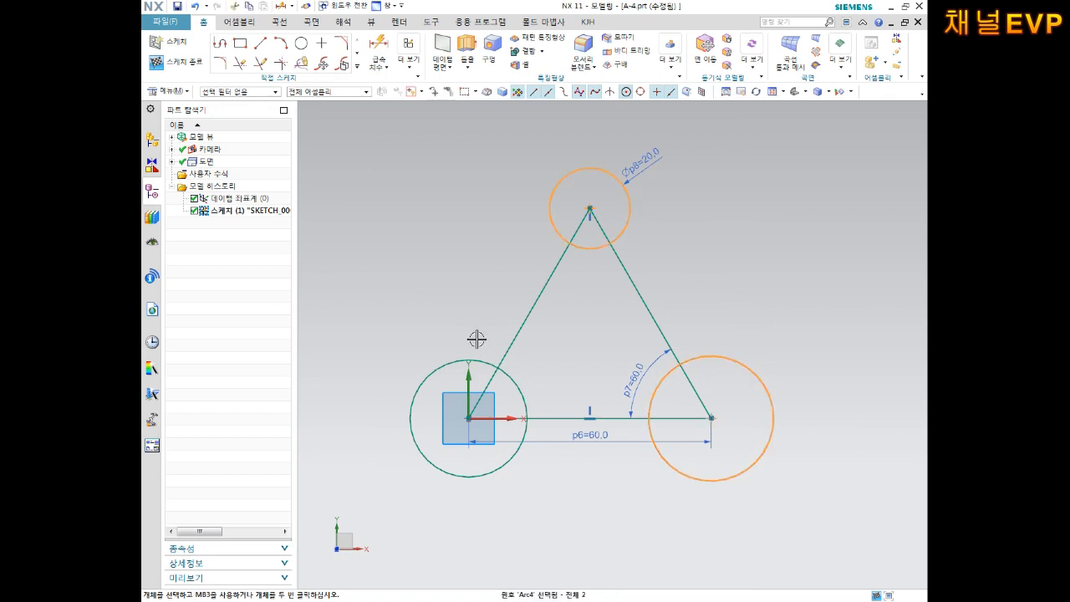
{"action": "left_click", "coordinate": [427, 377]}
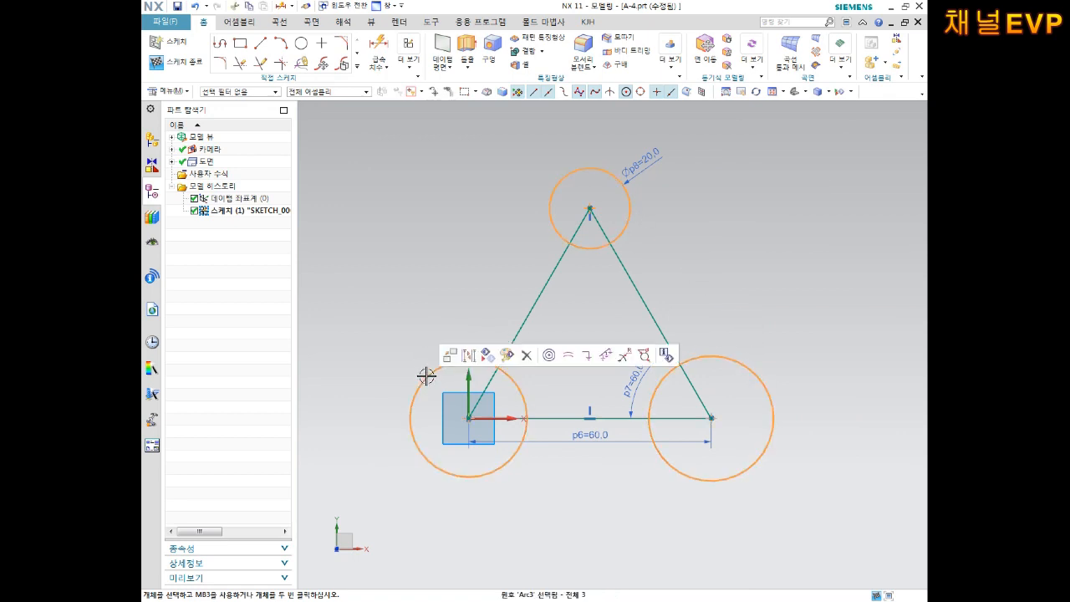
{"action": "left_click", "coordinate": [568, 357]}
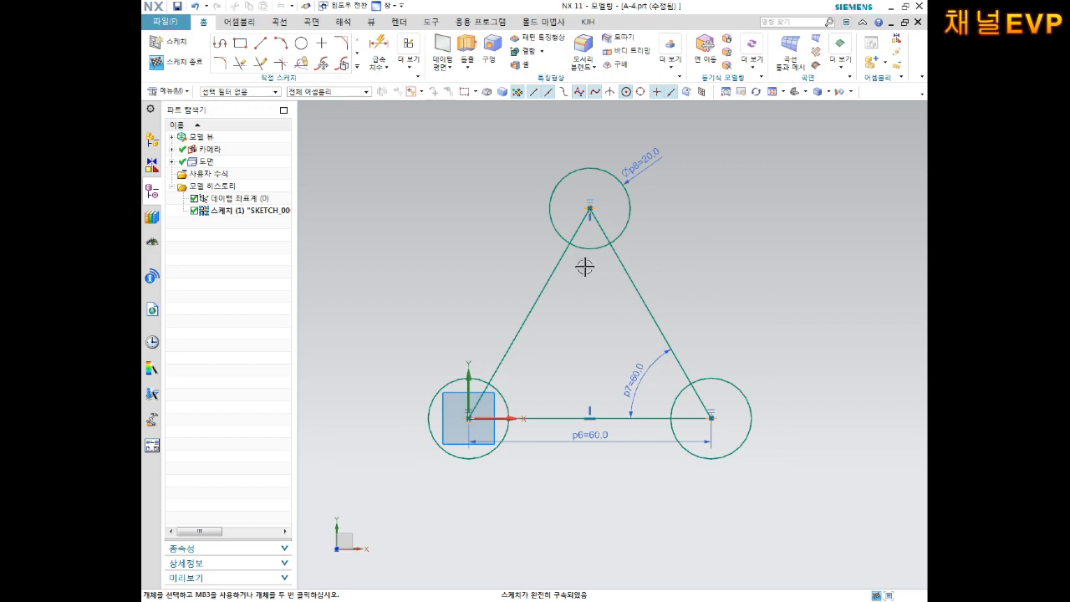
Draw two concentric circles outside the triangle's left side, the inner one about 17.6 mm in diameter.
{"action": "scroll", "coordinate": [584, 266], "scroll_direction": "up", "scroll_amount": 1}
{"action": "left_click", "coordinate": [300, 44]}
{"action": "left_click", "coordinate": [389, 278]}
{"action": "left_click", "coordinate": [422, 203]}
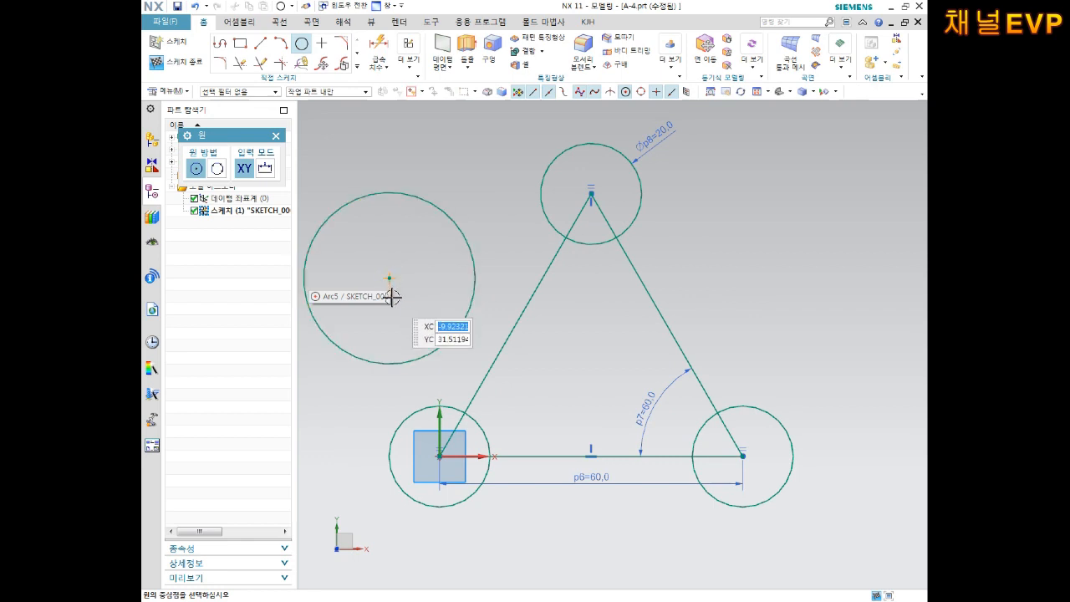
{"action": "left_click", "coordinate": [390, 276]}
{"action": "left_click", "coordinate": [399, 234]}
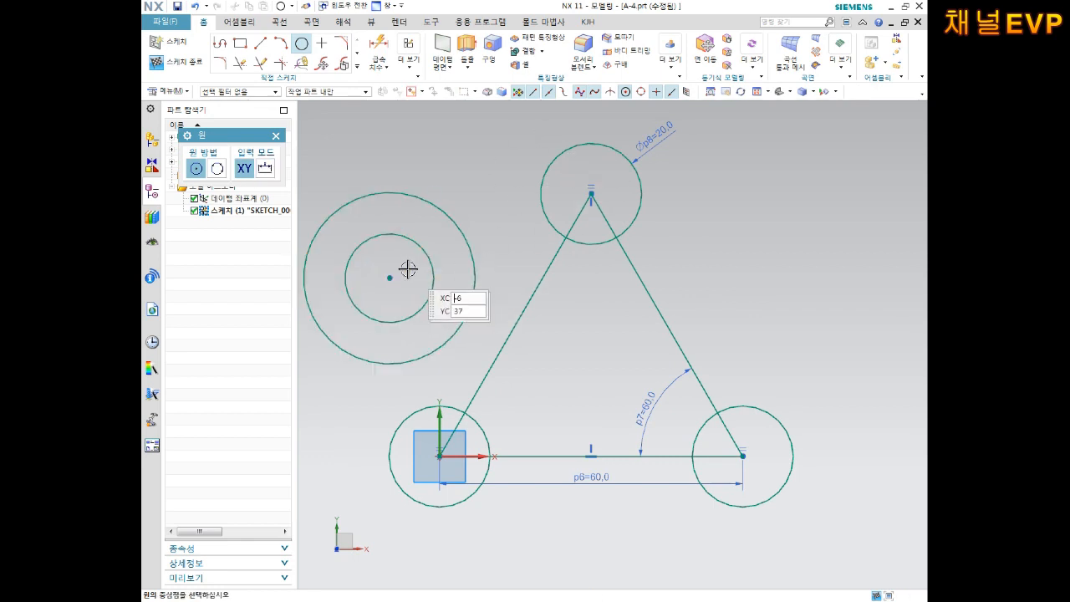
{"action": "key", "text": "Escape"}
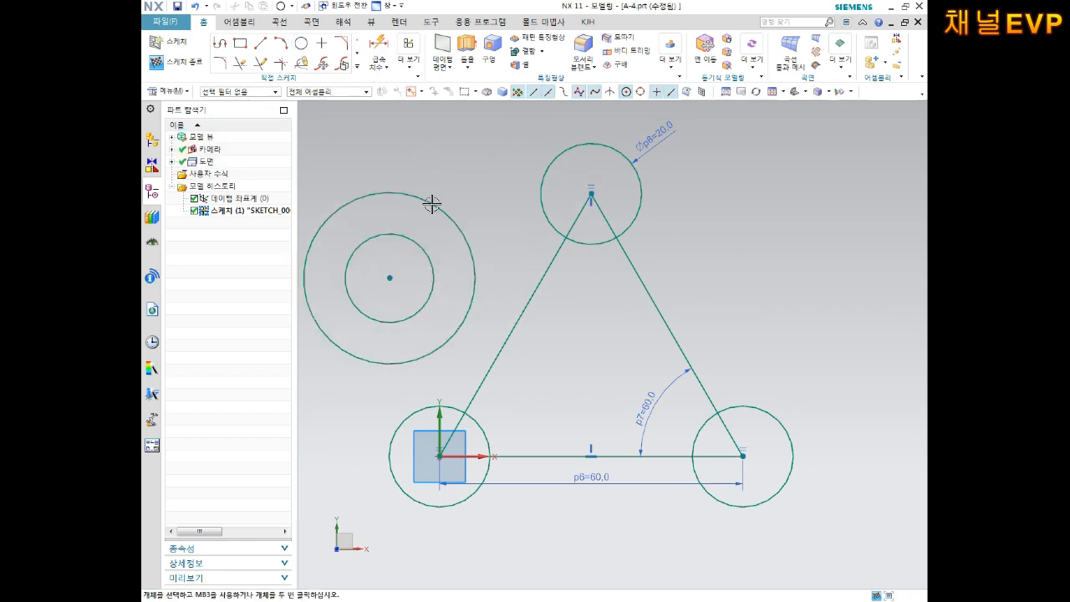
Dimension the left concentric circles with diameters of 40 mm for the outer and 20 mm for the inner.
{"action": "key", "text": "d"}
{"action": "left_click", "coordinate": [411, 196]}
{"action": "left_click", "coordinate": [434, 151]}
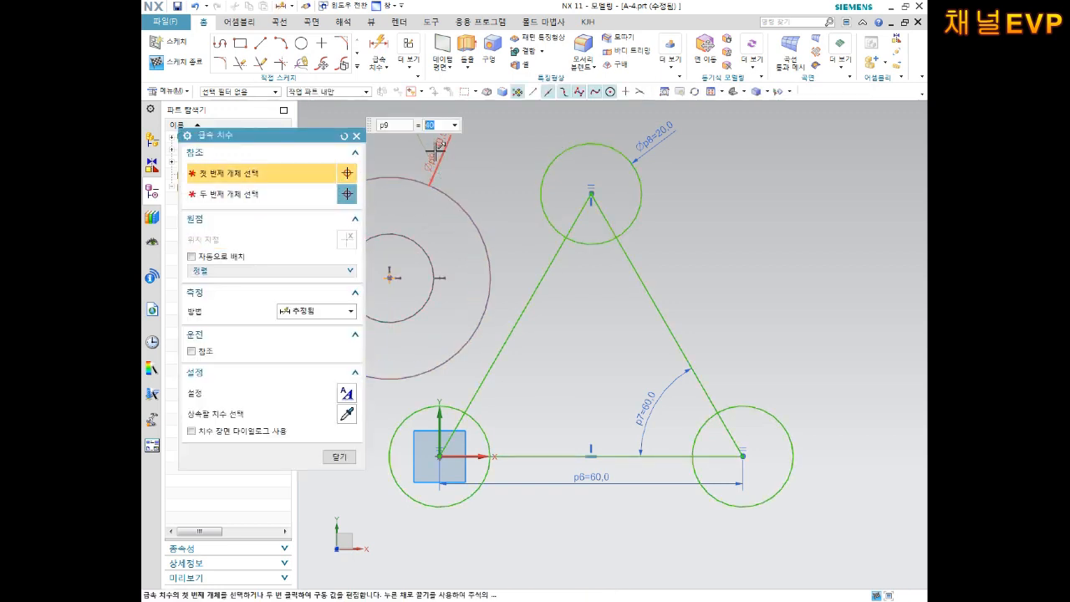
{"action": "left_click", "coordinate": [425, 307]}
{"action": "left_click", "coordinate": [435, 311]}
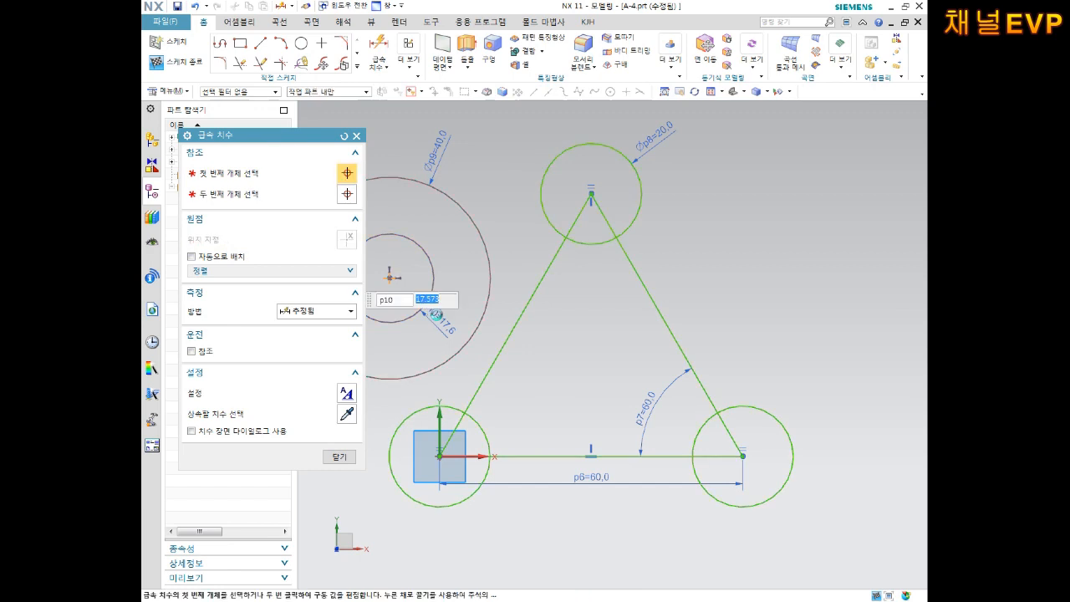
{"action": "key", "text": "Escape"}
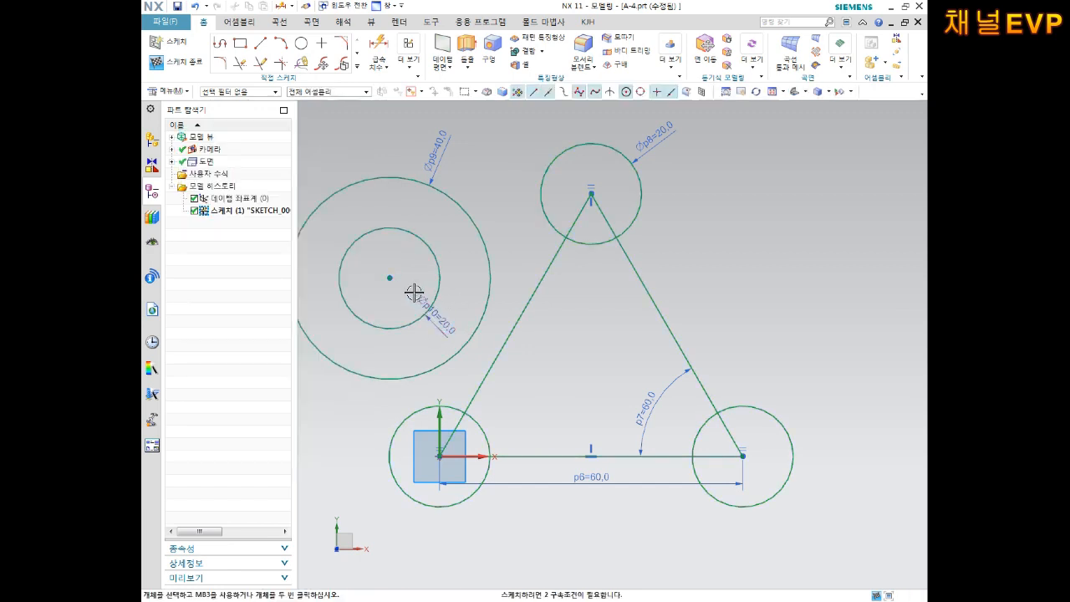
Constrain the left concentric circles' centre onto the triangle's left side, and make their outer circle tangent to the apex circle.
{"action": "left_click_drag", "start_coordinate": [391, 278], "coordinate": [490, 292]}
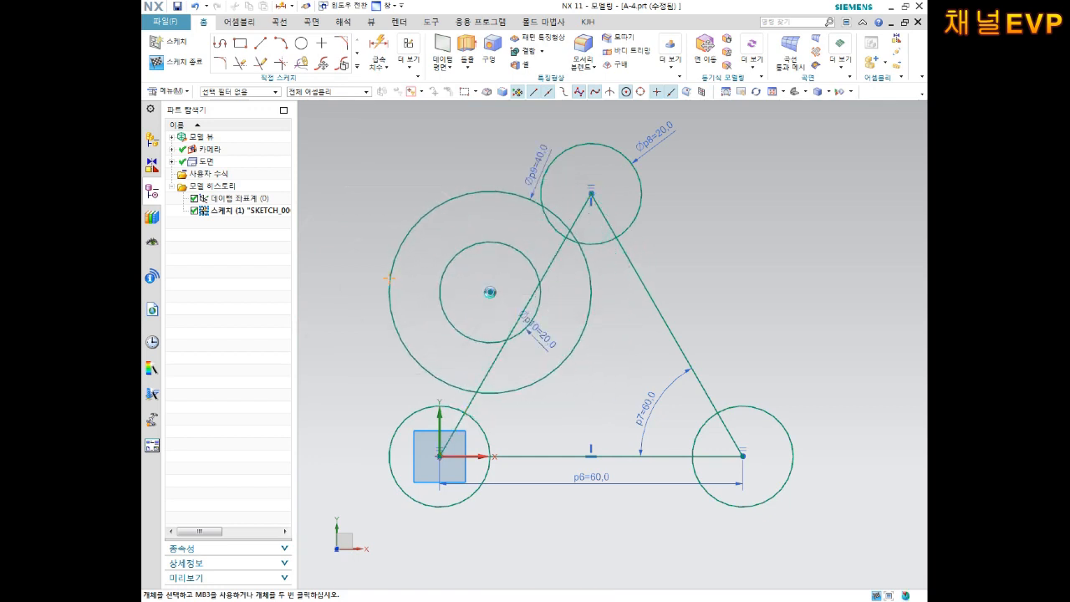
{"action": "left_click", "coordinate": [490, 291]}
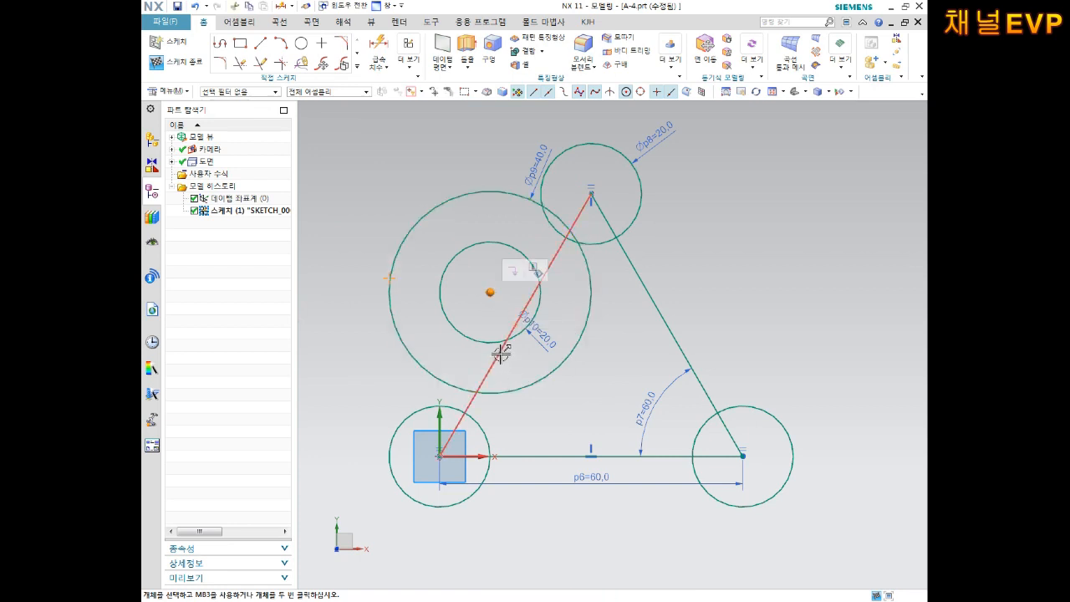
{"action": "left_click", "coordinate": [500, 355]}
{"action": "left_click", "coordinate": [526, 331]}
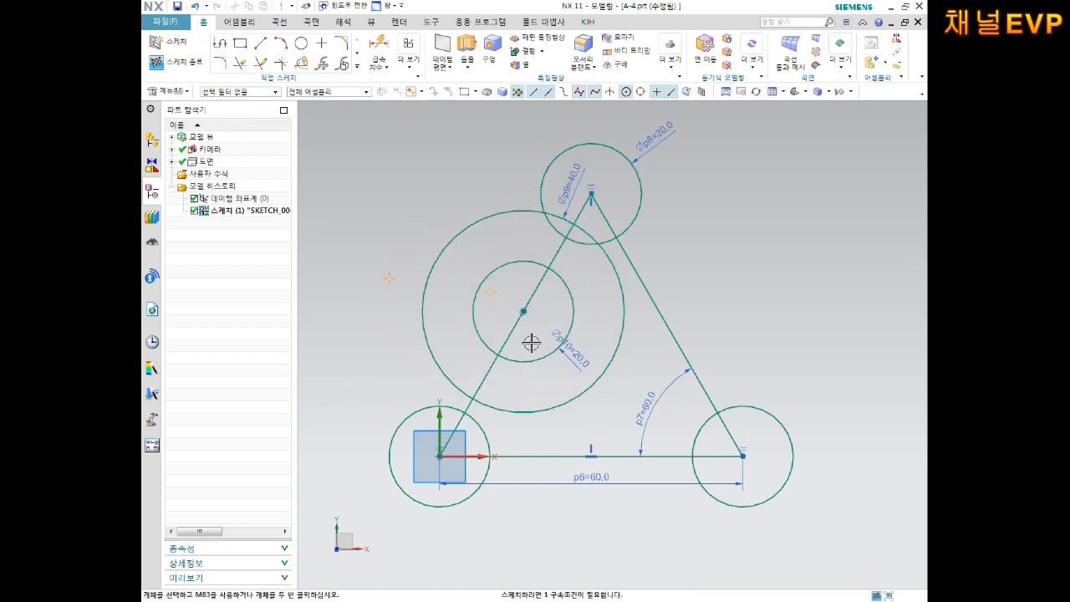
{"action": "left_click", "coordinate": [541, 184]}
{"action": "left_click", "coordinate": [522, 207]}
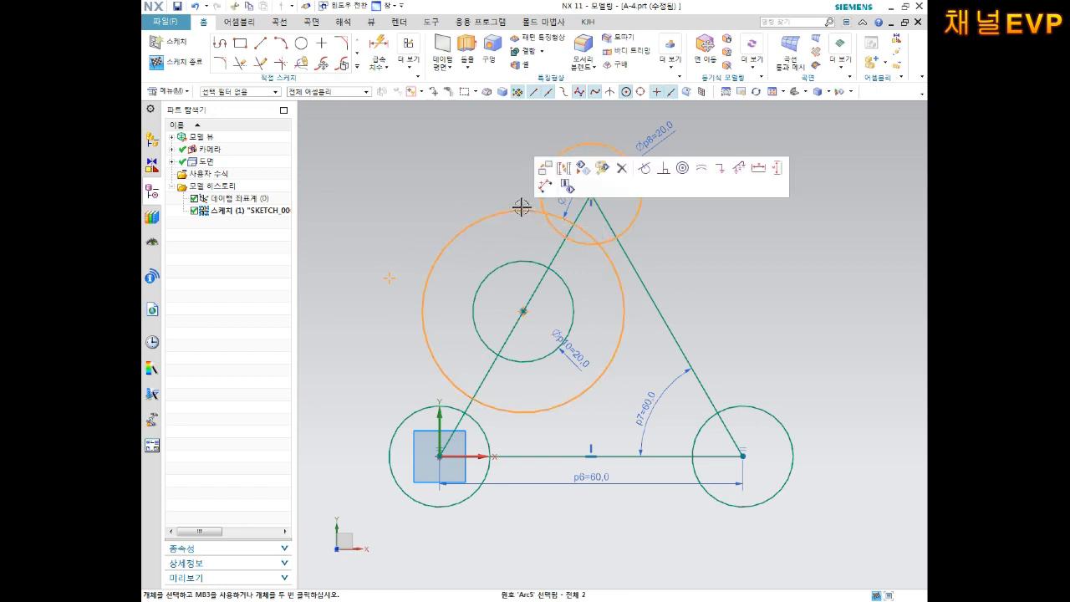
{"action": "left_click", "coordinate": [658, 175]}
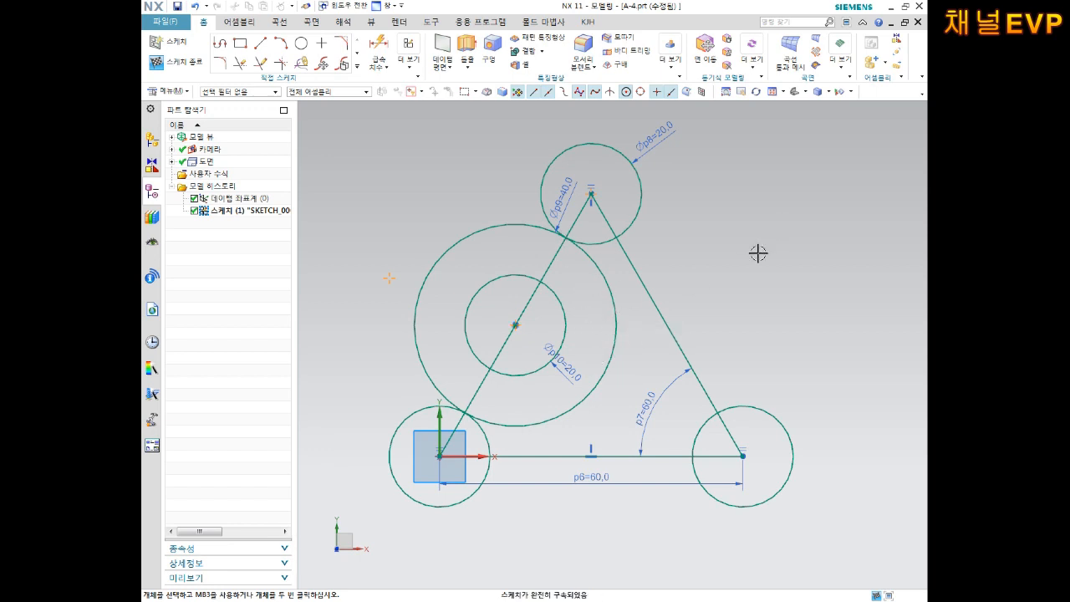
Draw two concentric circles outside the triangle's right side.
{"action": "key", "text": "o"}
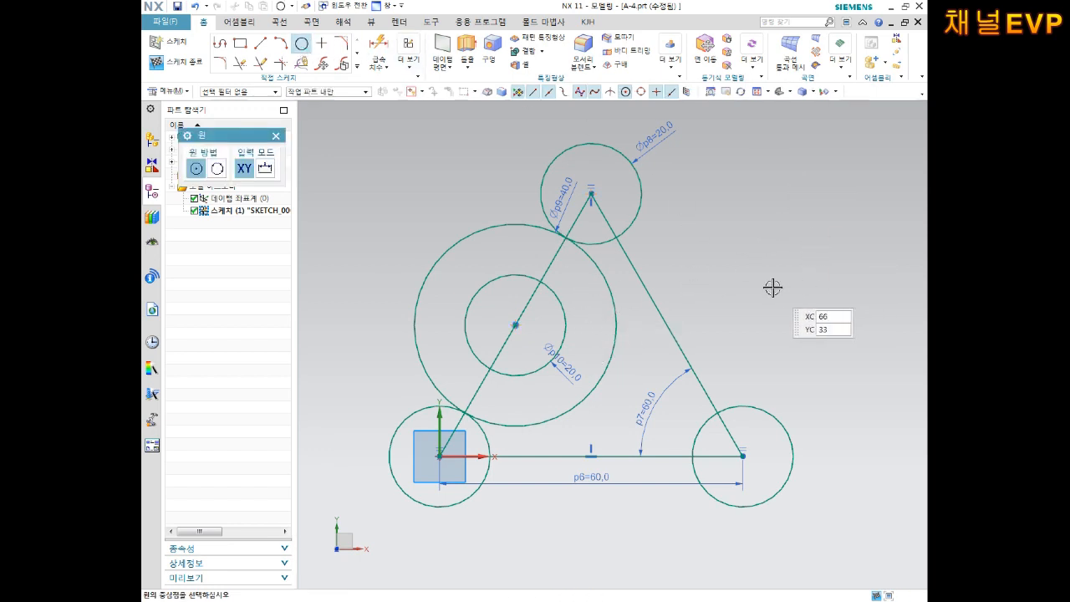
{"action": "left_click", "coordinate": [781, 202]}
{"action": "left_click", "coordinate": [775, 286]}
{"action": "left_click", "coordinate": [788, 234]}
Dimension the right concentric circles with diameters of 40 mm for the outer and 20 mm for the inner.
{"action": "key", "text": "d"}
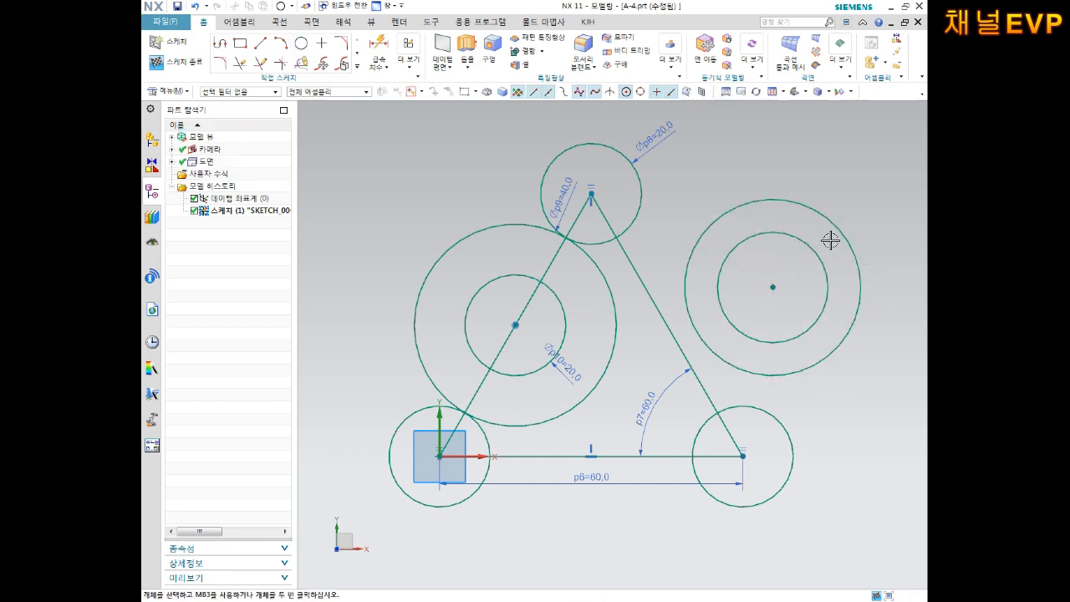
{"action": "left_click", "coordinate": [805, 206]}
{"action": "left_click", "coordinate": [787, 171]}
{"action": "type", "text": "40"}
{"action": "key", "text": "Return"}
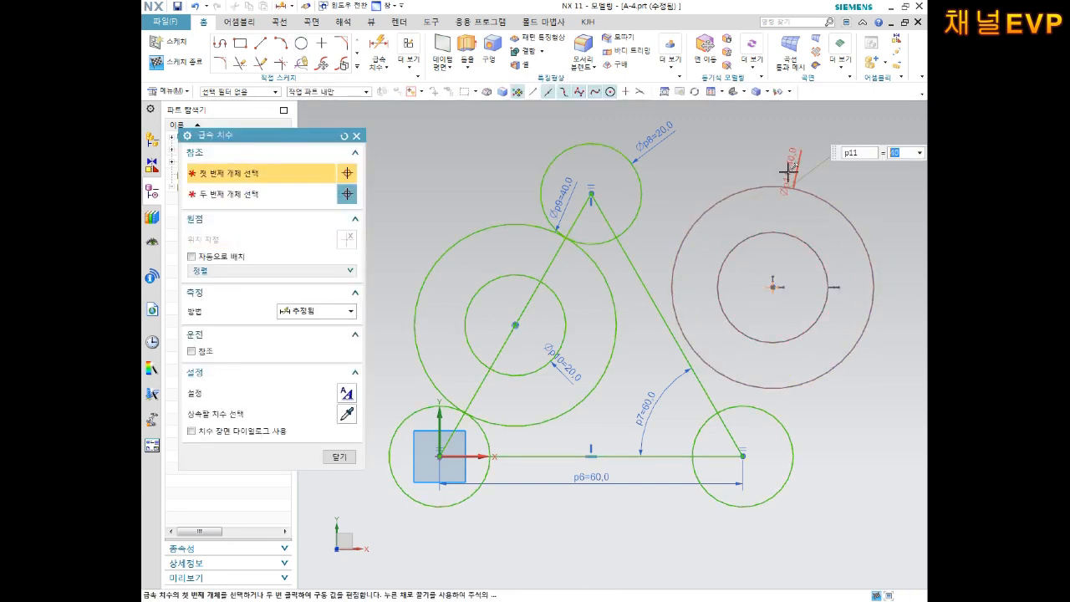
{"action": "left_click", "coordinate": [766, 234]}
{"action": "left_click", "coordinate": [719, 175]}
{"action": "type", "text": "20"}
{"action": "key", "text": "Return"}
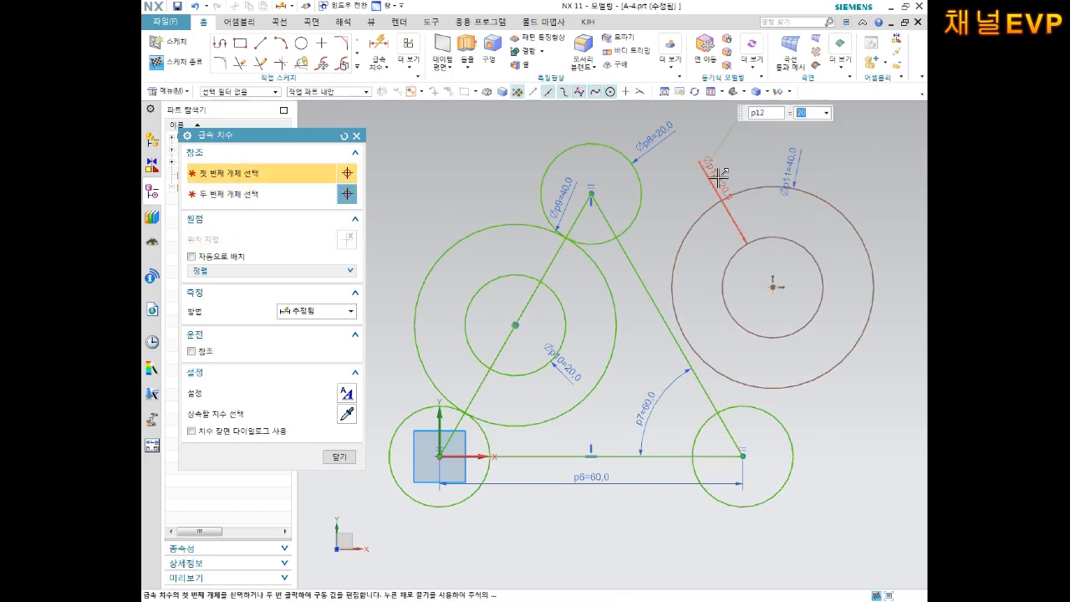
{"action": "key", "text": "Escape"}
Constrain the right concentric circles' centre onto the triangle's right side, and make their outer circle tangent to the apex circle.
{"action": "left_click", "coordinate": [774, 286]}
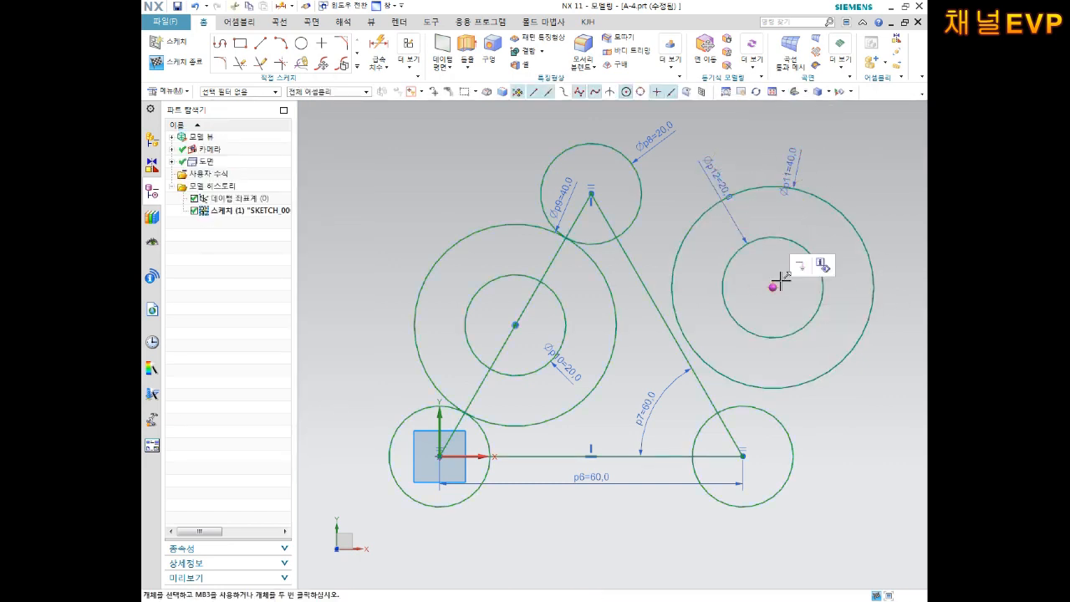
{"action": "left_click", "coordinate": [636, 269]}
{"action": "left_click", "coordinate": [660, 249]}
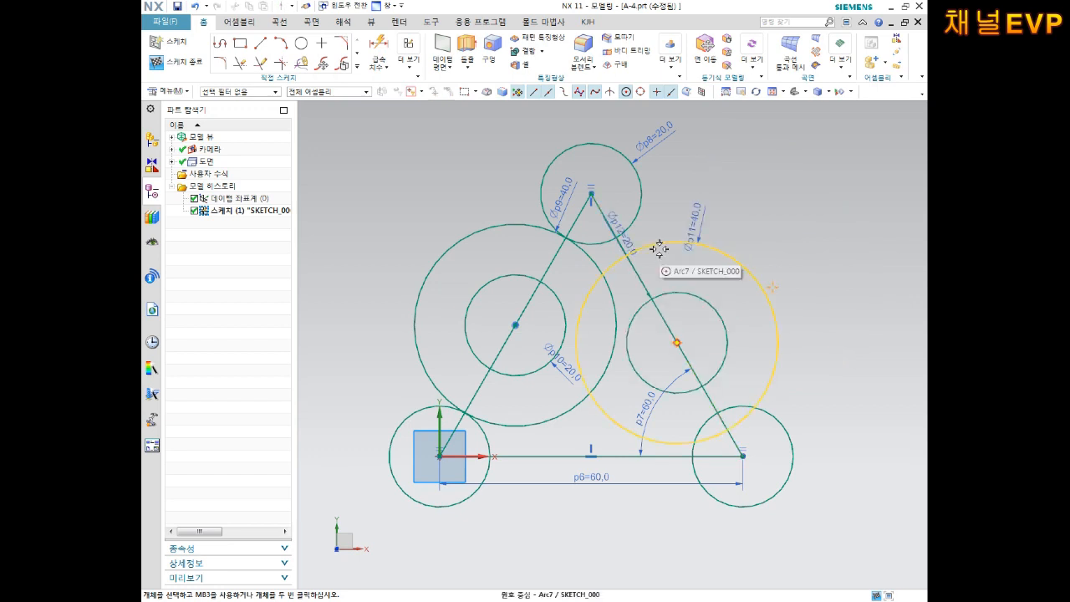
{"action": "left_click", "coordinate": [657, 242]}
{"action": "left_click", "coordinate": [640, 216]}
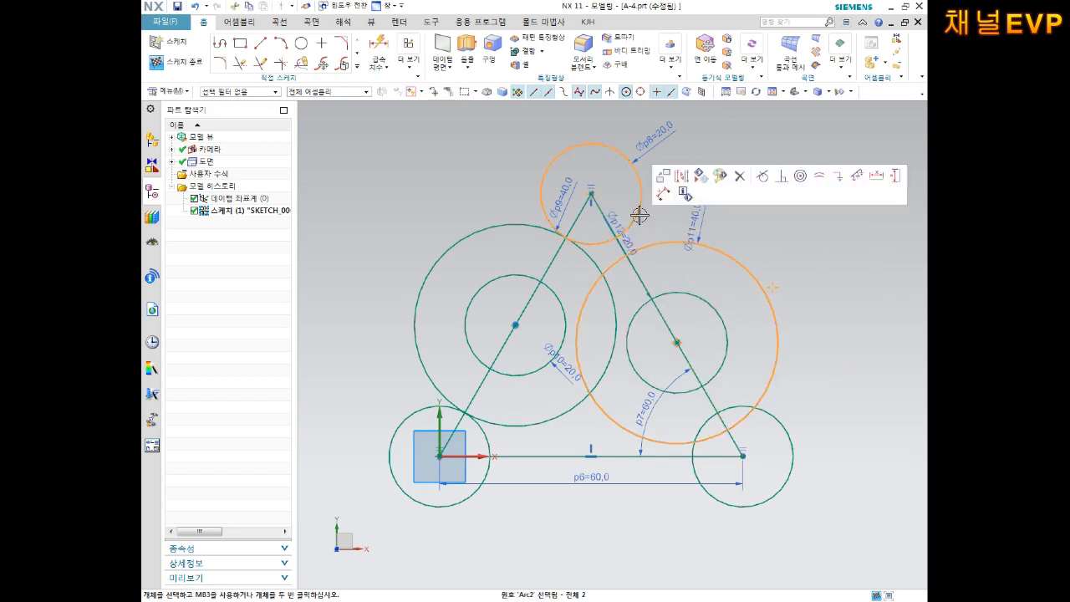
{"action": "left_click", "coordinate": [764, 177]}
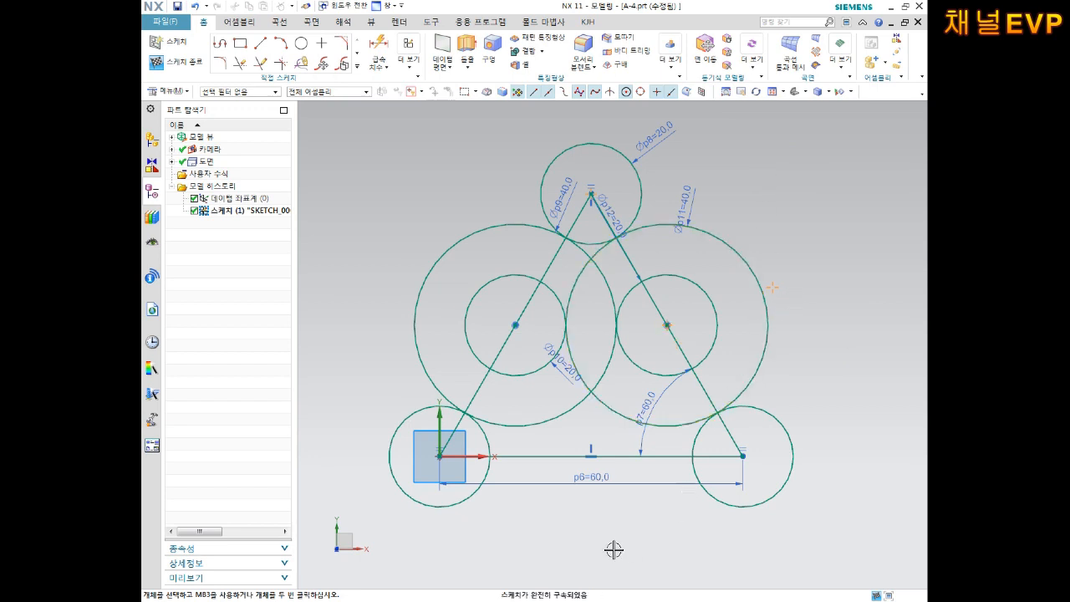
Draw two concentric circles below the triangle's base, the outer one about 19.2 mm in diameter.
{"action": "left_click", "coordinate": [299, 42]}
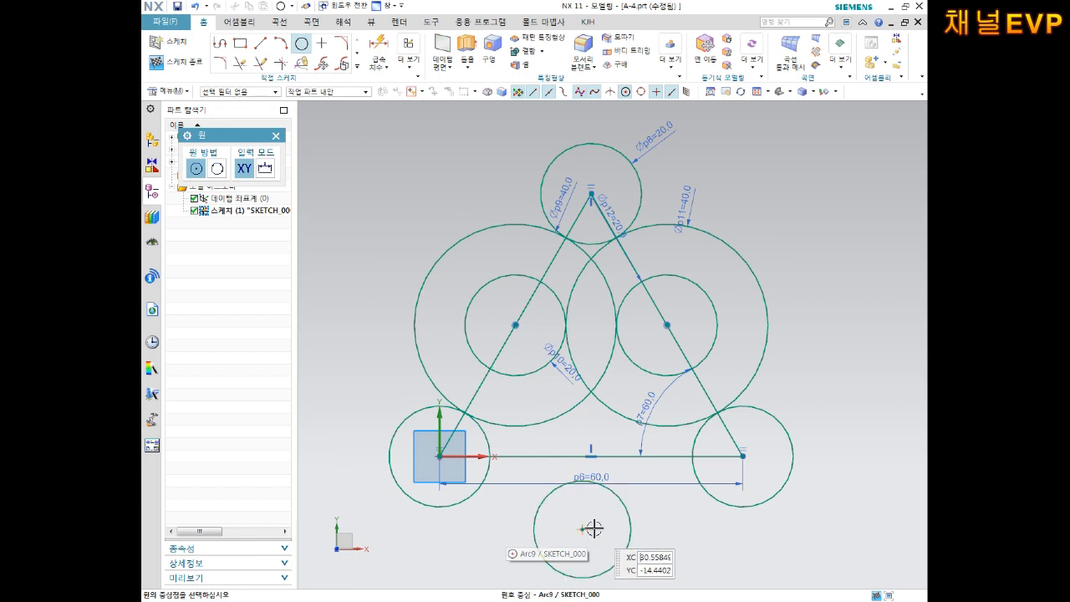
{"action": "left_click", "coordinate": [583, 529]}
{"action": "left_click", "coordinate": [603, 503]}
Dimension the lower concentric circles with diameters of 40 mm for the outer and 20 mm for the inner.
{"action": "key", "text": "d"}
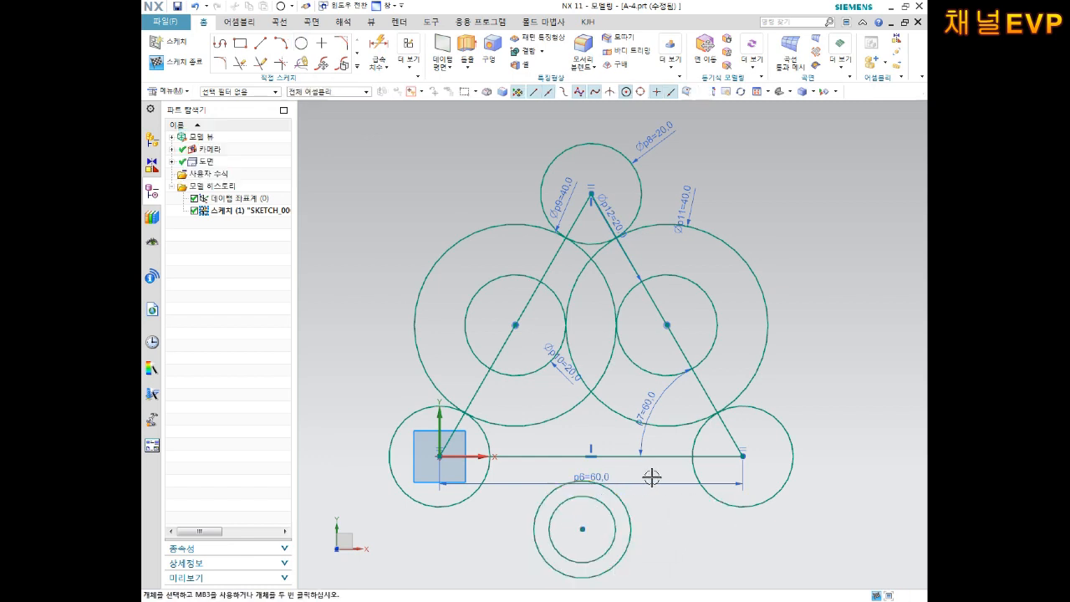
{"action": "left_click", "coordinate": [637, 535]}
{"action": "left_click", "coordinate": [681, 539]}
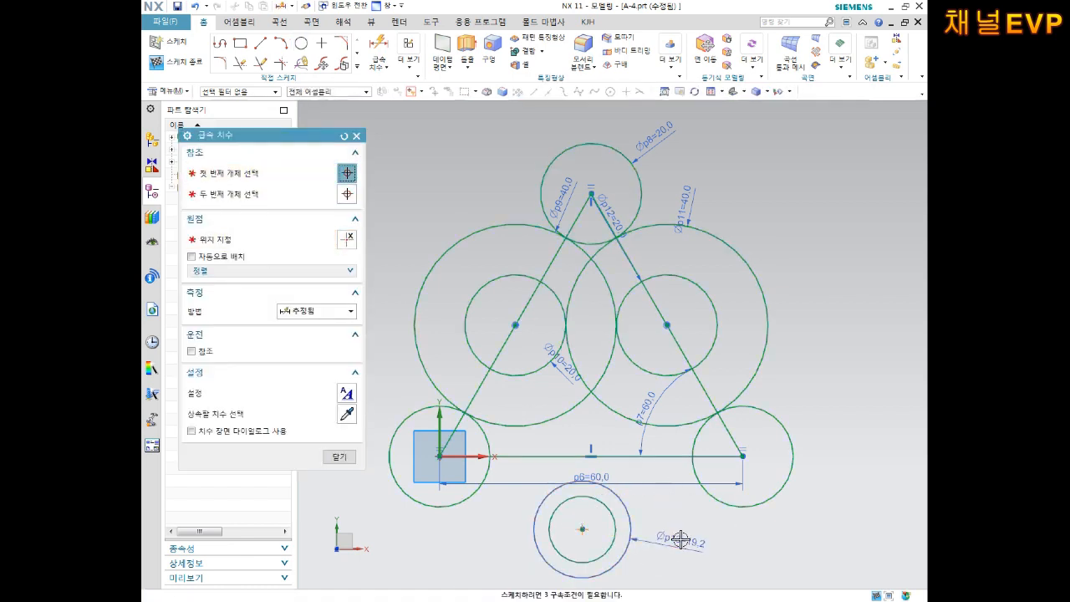
{"action": "type", "text": "40"}
{"action": "key", "text": "Return"}
{"action": "left_click", "coordinate": [584, 562]}
{"action": "left_click", "coordinate": [441, 534]}
{"action": "type", "text": "20"}
{"action": "key", "text": "Return"}
{"action": "key", "text": "Escape"}
Constrain the lower concentric circles' centre onto the triangle's base, and make their outer circle tangent to the right vertex circle.
{"action": "left_click", "coordinate": [583, 528]}
{"action": "left_click", "coordinate": [669, 456]}
{"action": "left_click", "coordinate": [700, 432]}
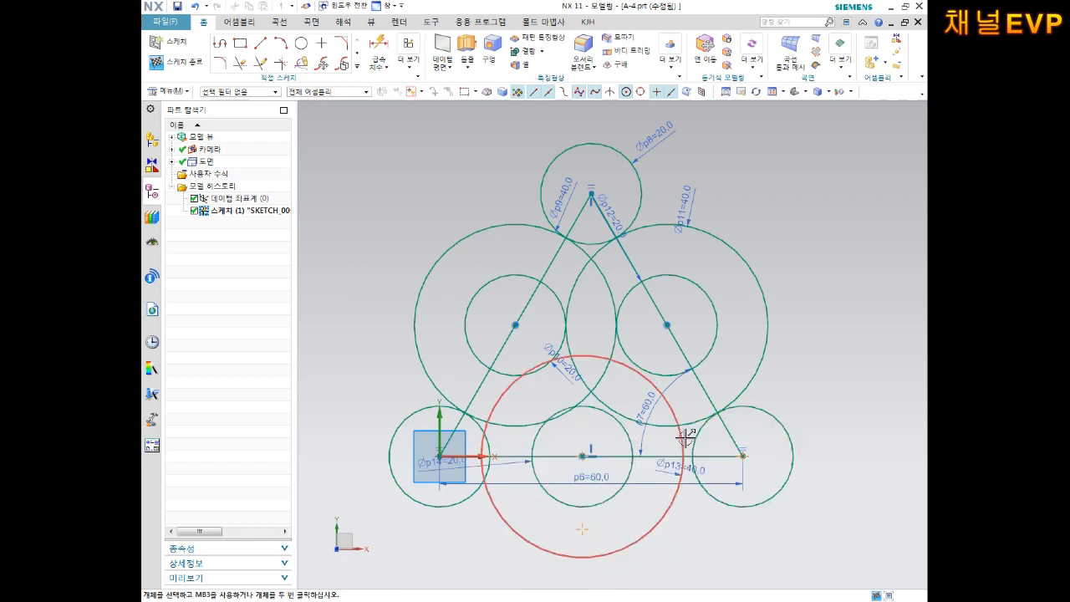
{"action": "left_click", "coordinate": [674, 504]}
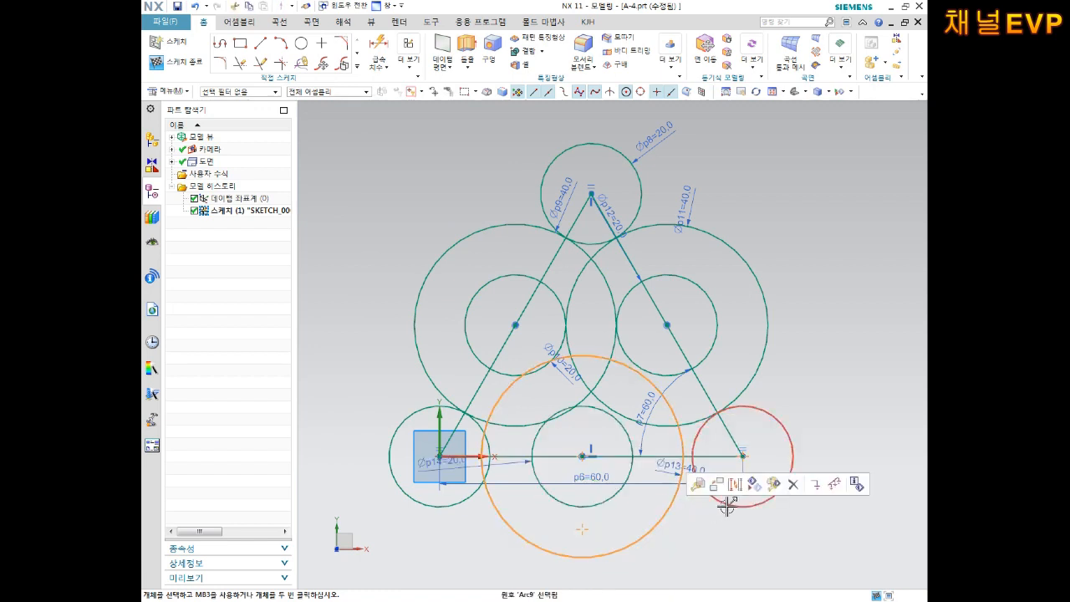
{"action": "left_click", "coordinate": [728, 505]}
{"action": "left_click", "coordinate": [781, 468]}
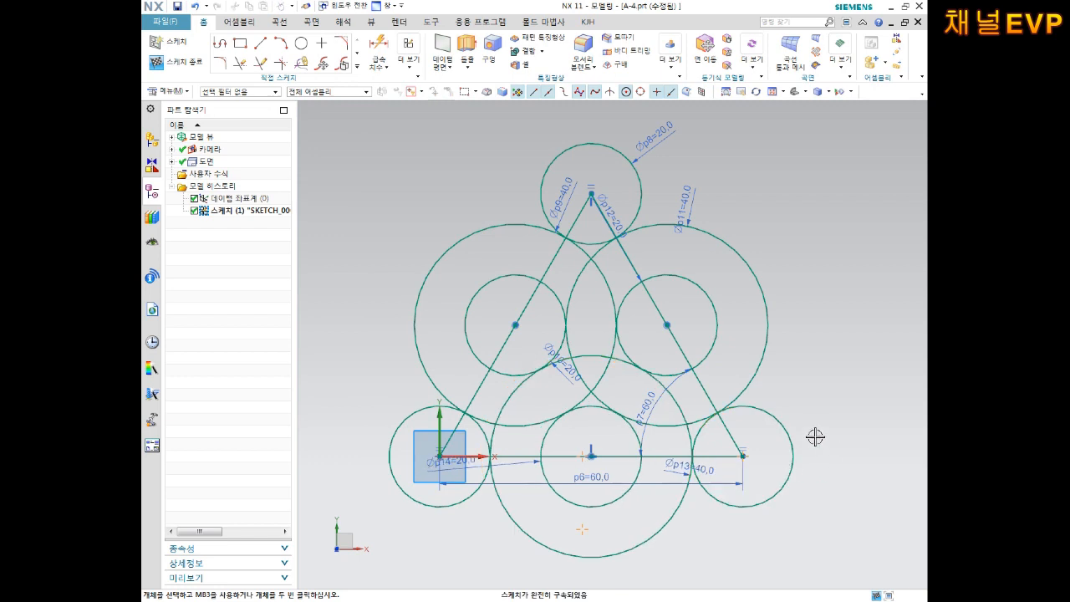
Trim the apex circle's outer arc, the side lines inside that circle, and the large circles' crossing arcs above the central lens shape.
{"action": "scroll", "coordinate": [805, 411], "scroll_direction": "down", "scroll_amount": 1}
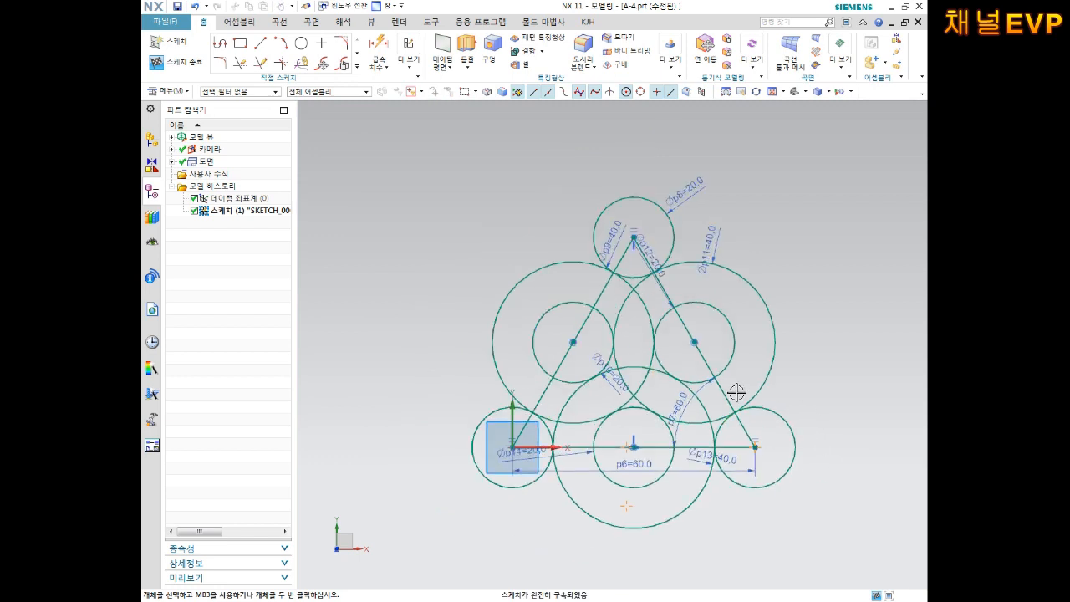
{"action": "scroll", "coordinate": [660, 464], "scroll_direction": "up", "scroll_amount": 1}
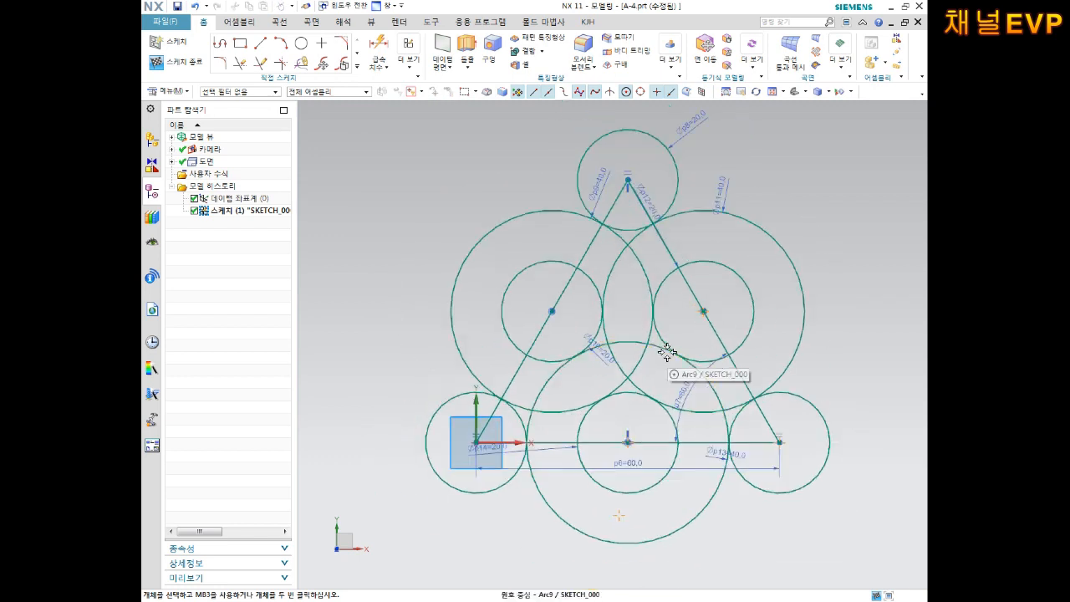
{"action": "key", "text": "t"}
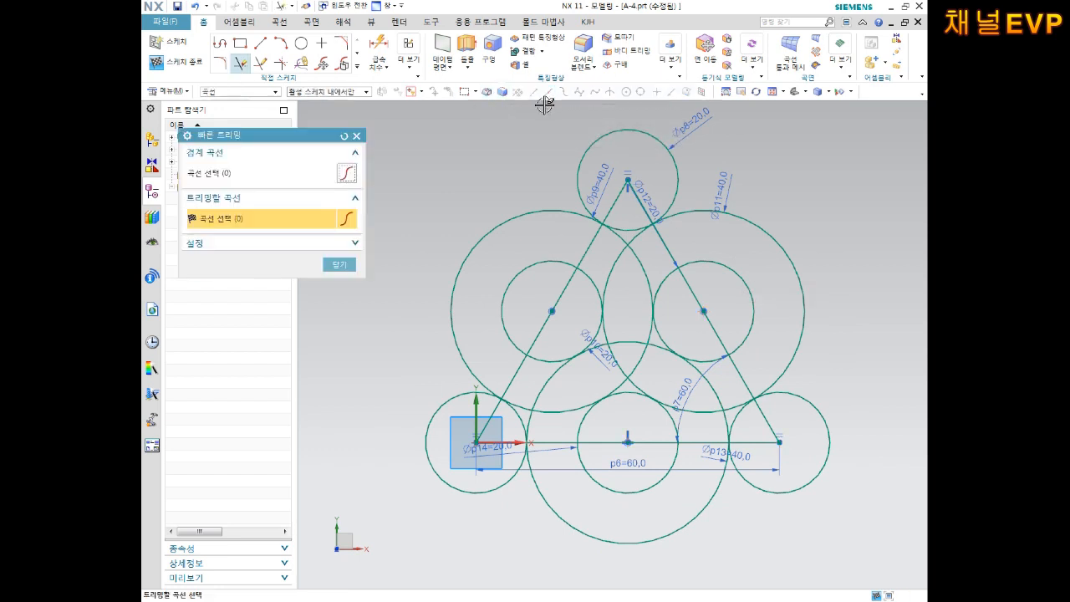
{"action": "left_click", "coordinate": [613, 127]}
{"action": "left_click", "coordinate": [617, 199]}
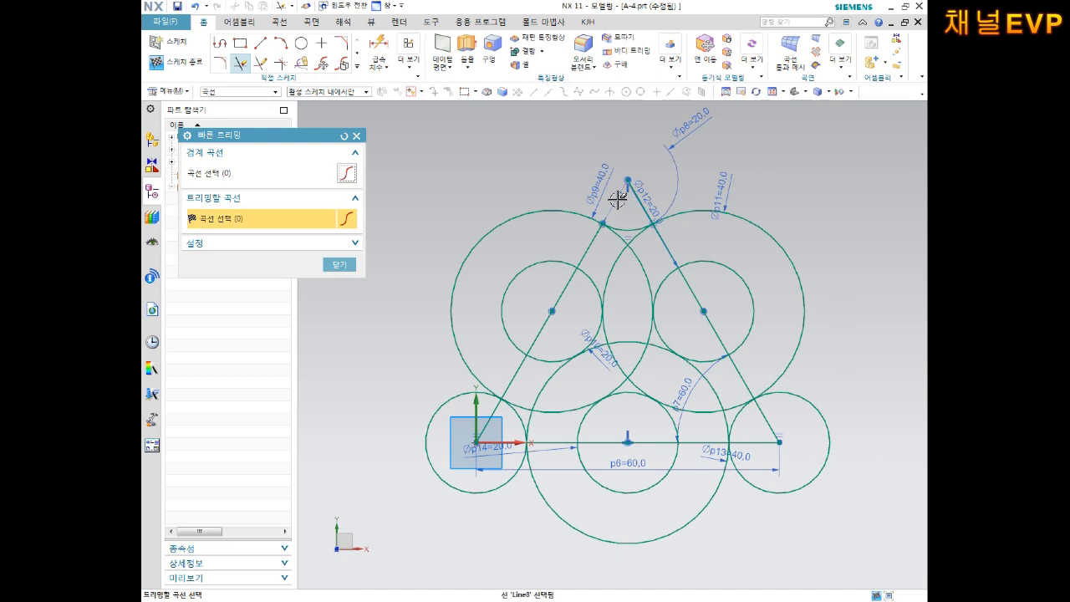
{"action": "left_click", "coordinate": [641, 201]}
{"action": "scroll", "coordinate": [637, 255], "scroll_direction": "up", "scroll_amount": 1}
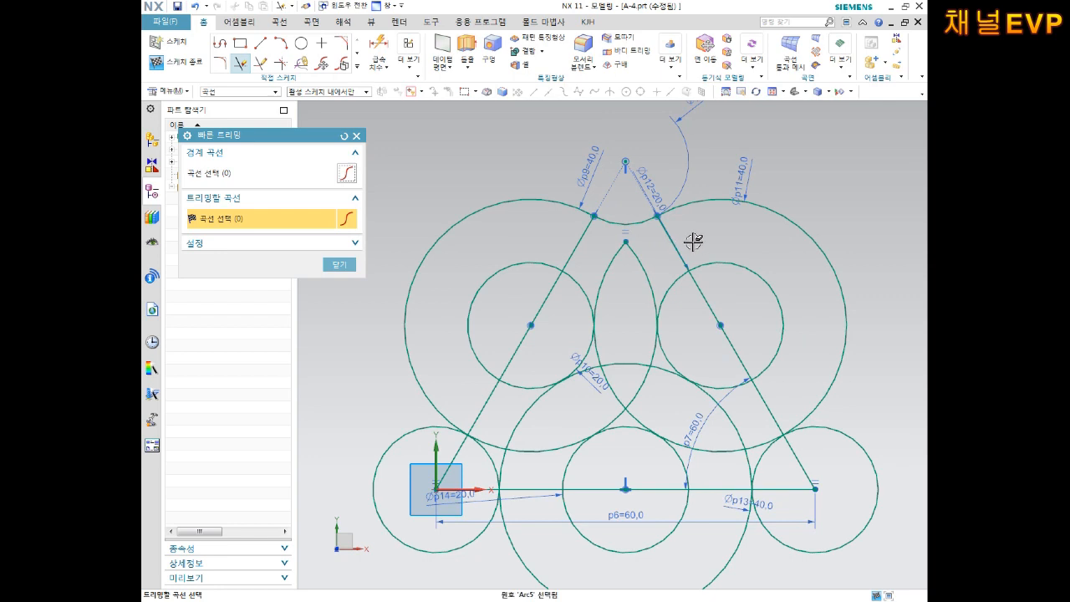
Trim the outer halves of both side 20 mm circles and the triangle side segments running through them.
{"action": "left_click", "coordinate": [527, 264]}
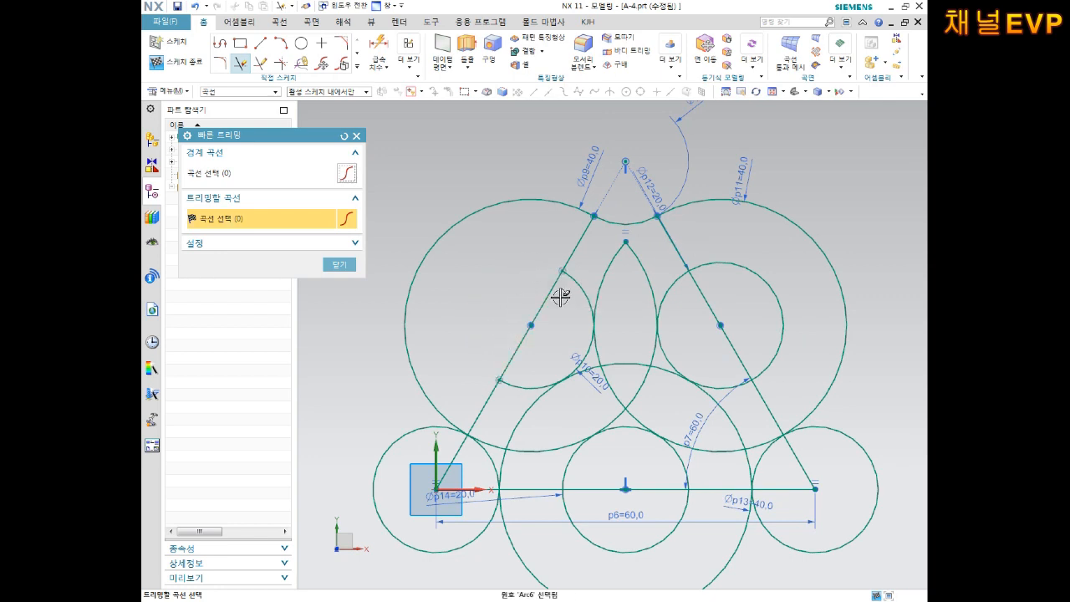
{"action": "left_click", "coordinate": [552, 293]}
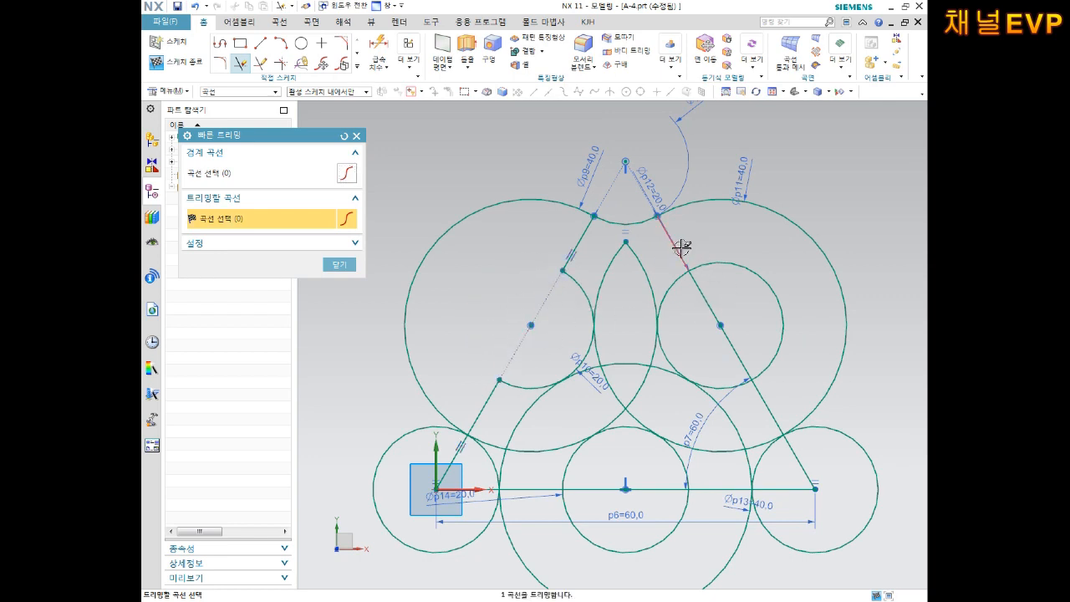
{"action": "left_click", "coordinate": [729, 338]}
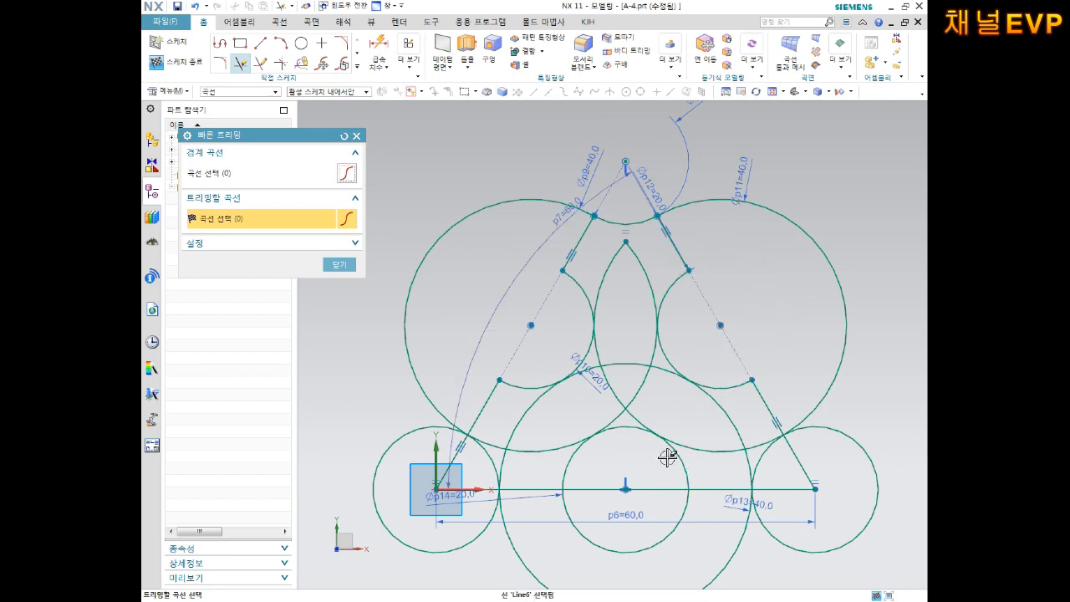
Trim the large side circles' arcs directly below the lens, plus the base 20 mm circle's lower half and the base segment inside it.
{"action": "left_click", "coordinate": [617, 418]}
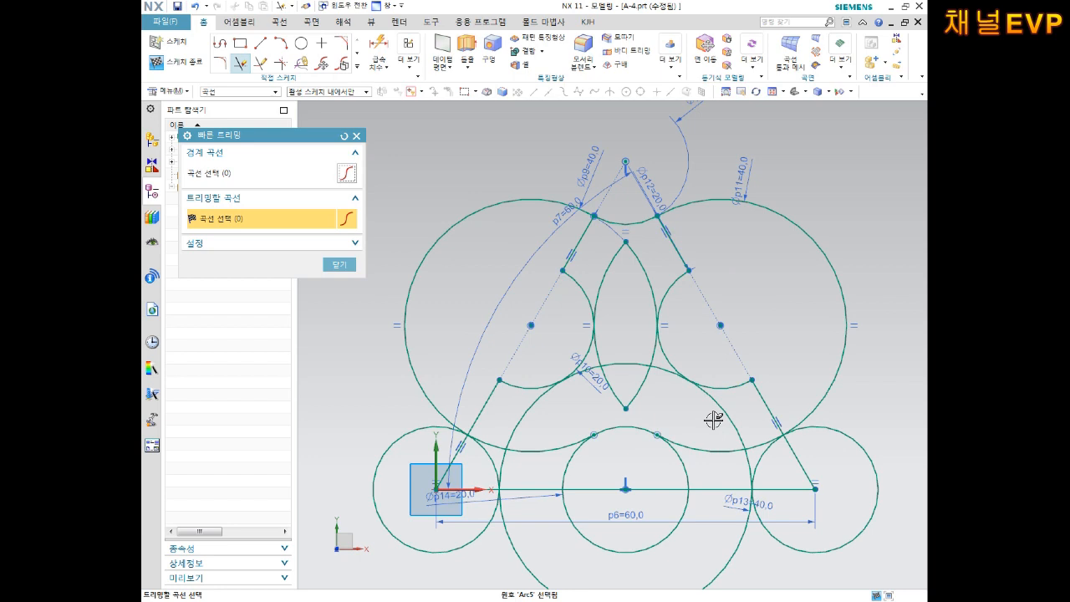
{"action": "scroll", "coordinate": [706, 475], "scroll_direction": "down", "scroll_amount": 2}
{"action": "left_click", "coordinate": [675, 525]}
{"action": "left_click", "coordinate": [671, 488]}
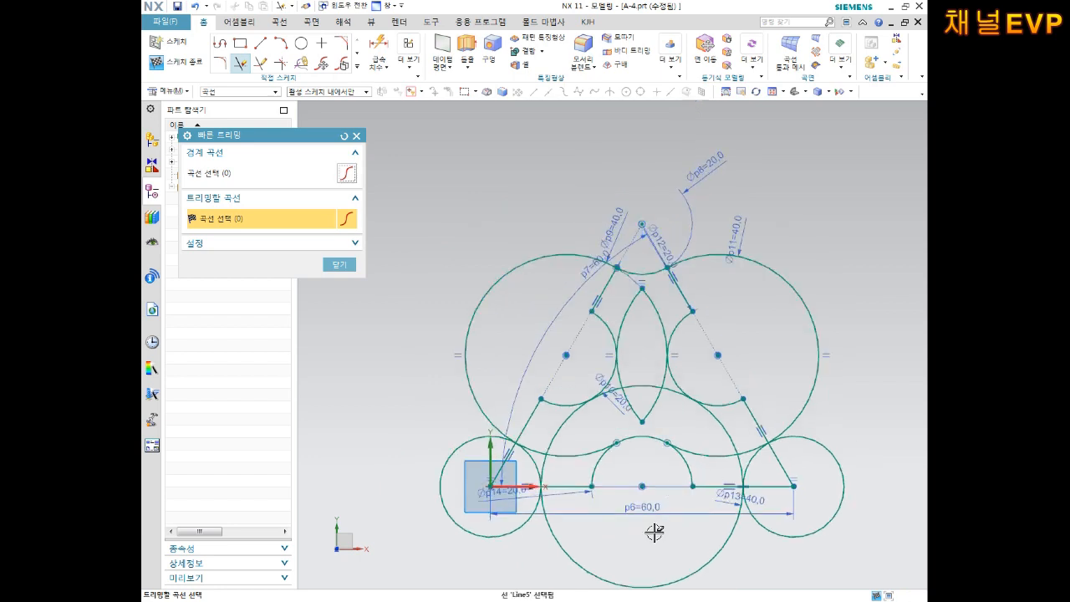
Trim the arcs between the large circles and the lower vertex circles, and the triangle's line ends inside both vertex circles.
{"action": "scroll", "coordinate": [524, 512], "scroll_direction": "up", "scroll_amount": 1}
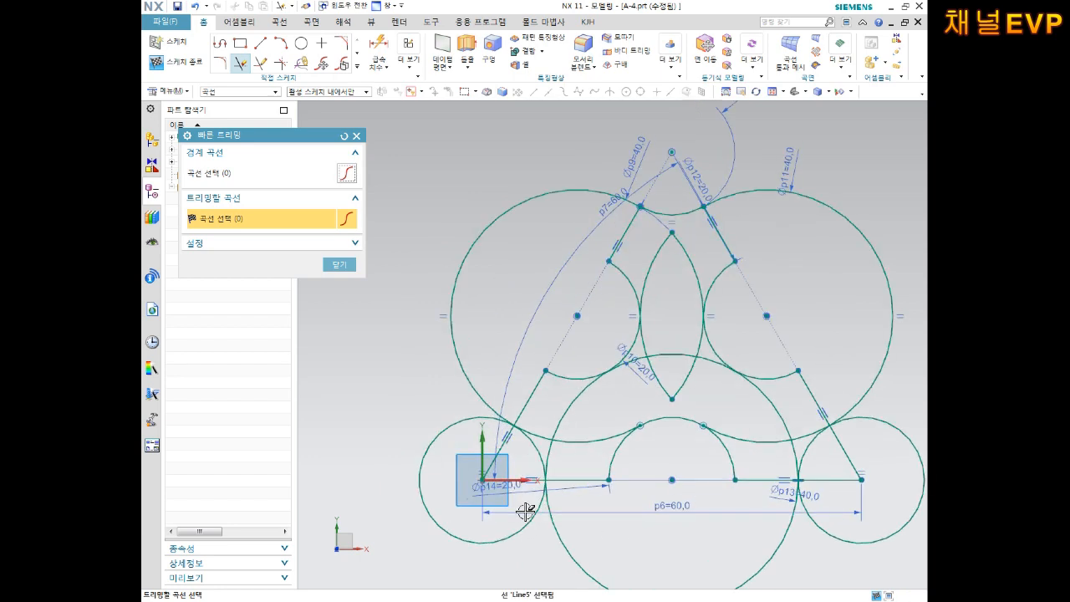
{"action": "left_click", "coordinate": [553, 436]}
{"action": "left_click", "coordinate": [528, 440]}
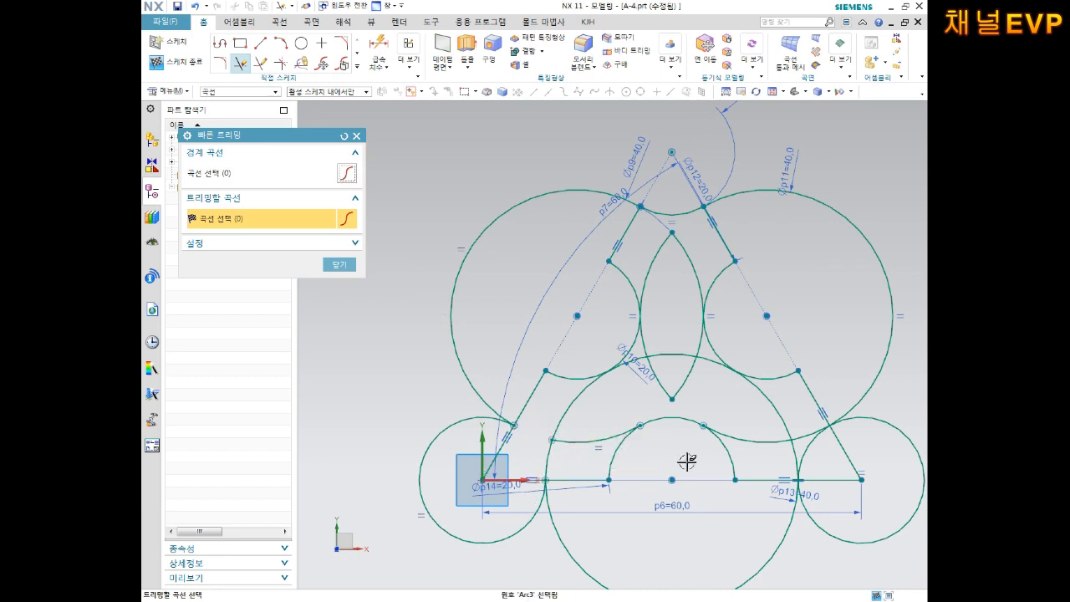
{"action": "left_click", "coordinate": [809, 430]}
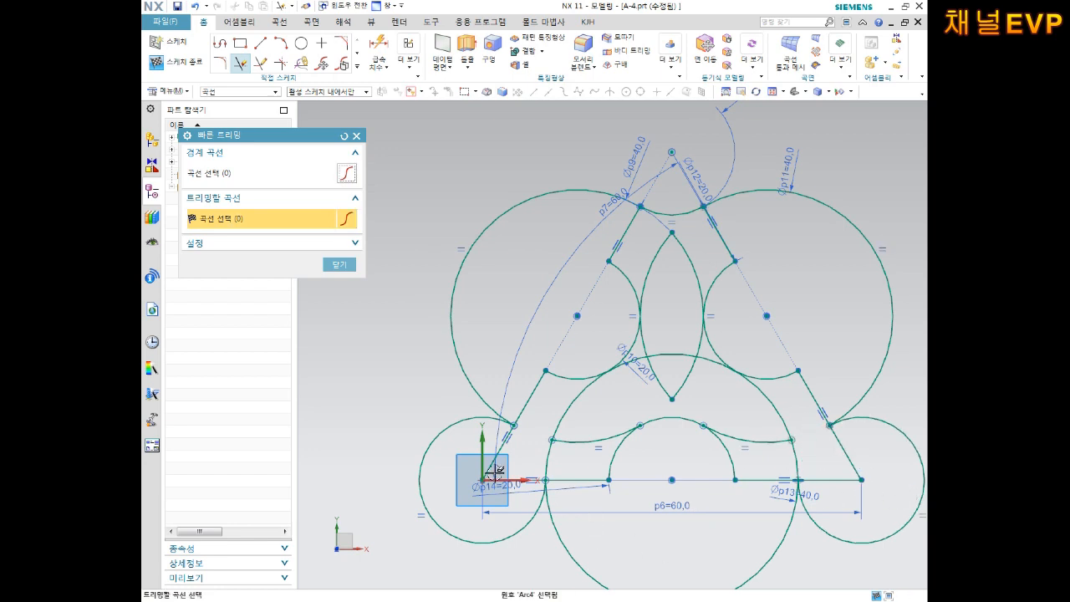
{"action": "left_click", "coordinate": [842, 480]}
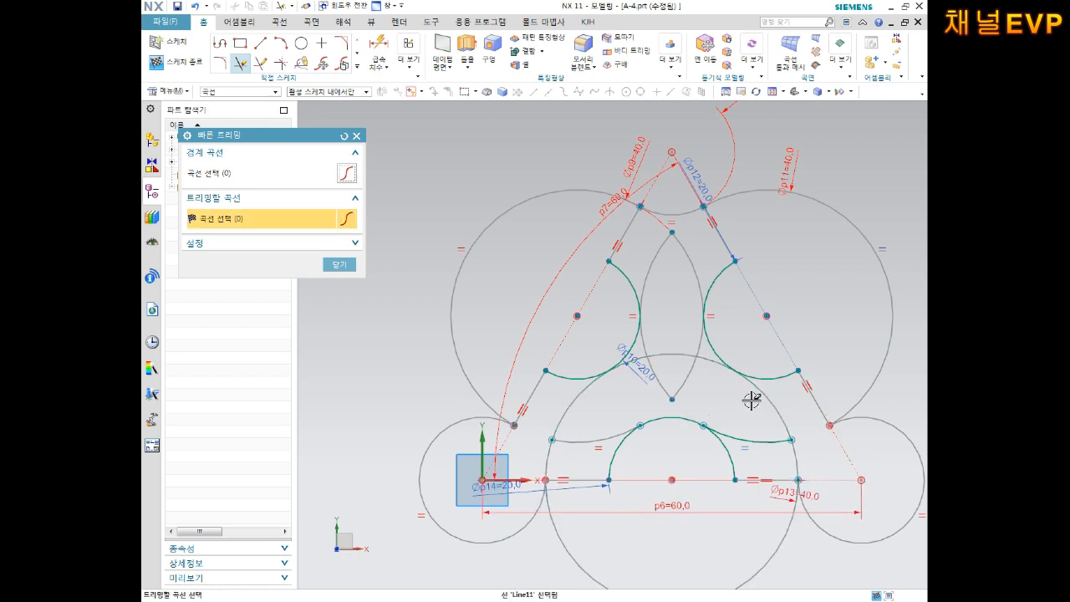
Exit trimming and delete the over-constraining collinear constraint on the triangle's lower left side segment.
{"action": "scroll", "coordinate": [753, 402], "scroll_direction": "down", "scroll_amount": 1}
{"action": "scroll", "coordinate": [769, 370], "scroll_direction": "up", "scroll_amount": 1}
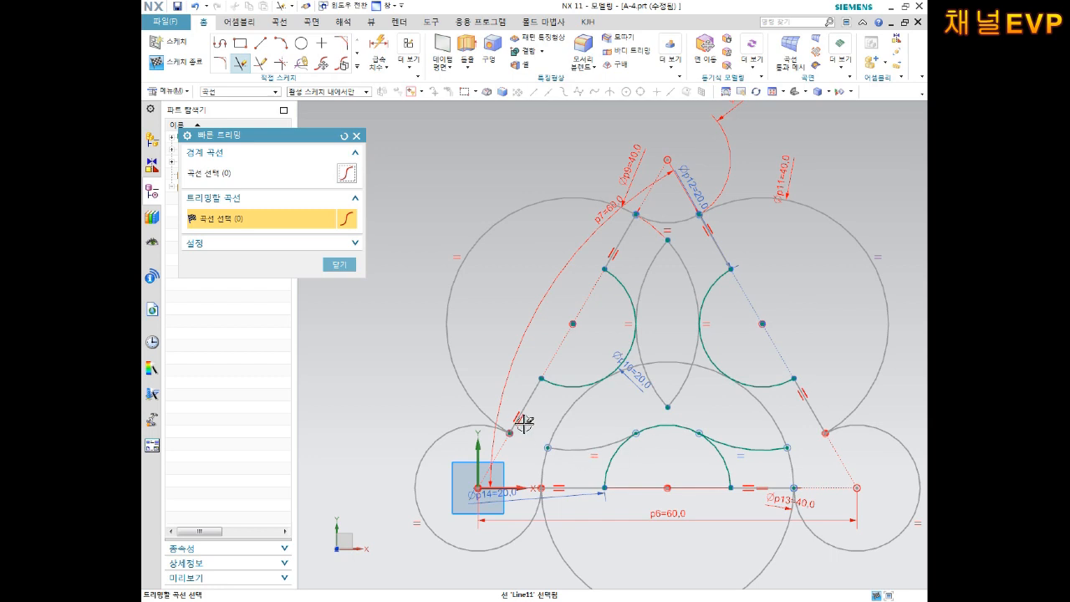
{"action": "key", "text": "Escape"}
{"action": "scroll", "coordinate": [528, 423], "scroll_direction": "up", "scroll_amount": 5}
{"action": "left_click", "coordinate": [511, 384]}
{"action": "left_click", "coordinate": [541, 366]}
Delete the over-constraining collinear constraint on the right part of the triangle's base.
{"action": "scroll", "coordinate": [743, 410], "scroll_direction": "down", "scroll_amount": 5}
{"action": "scroll", "coordinate": [722, 401], "scroll_direction": "up", "scroll_amount": 2}
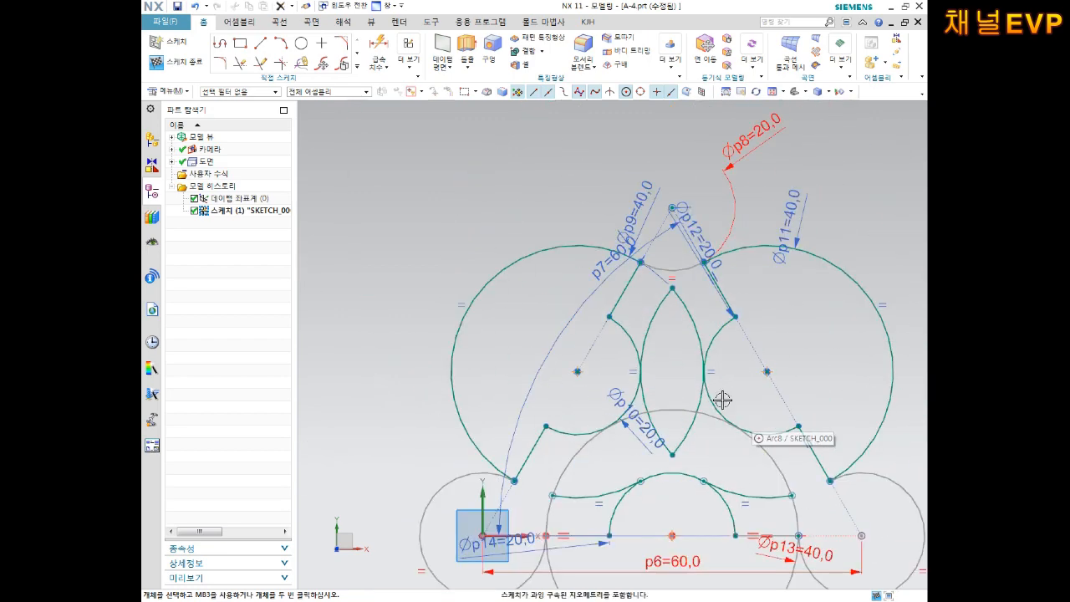
{"action": "scroll", "coordinate": [819, 435], "scroll_direction": "down", "scroll_amount": 2}
{"action": "scroll", "coordinate": [836, 501], "scroll_direction": "up", "scroll_amount": 1}
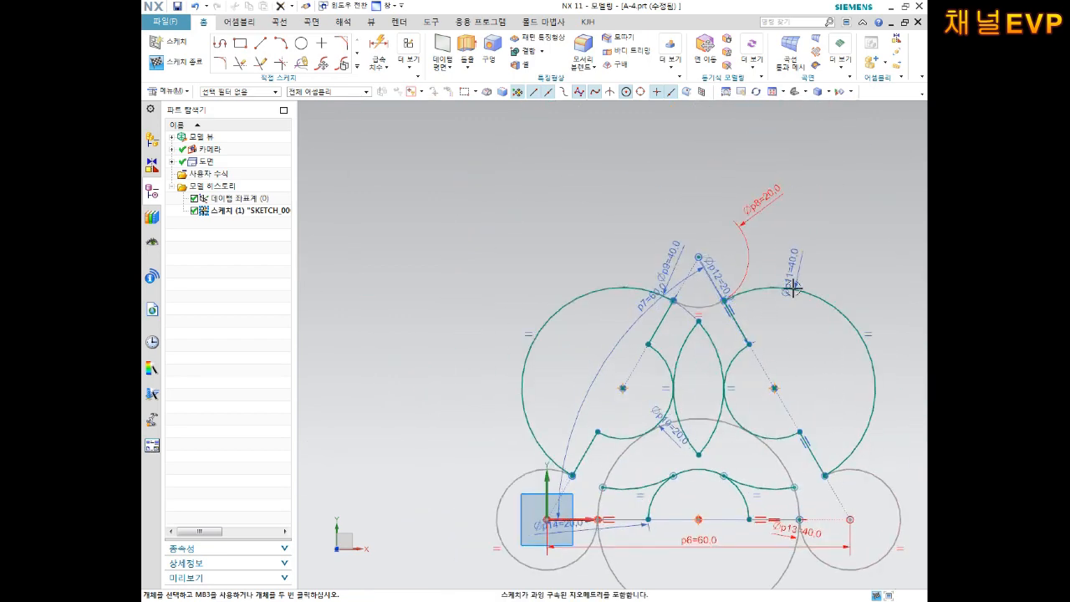
{"action": "scroll", "coordinate": [790, 518], "scroll_direction": "up", "scroll_amount": 2}
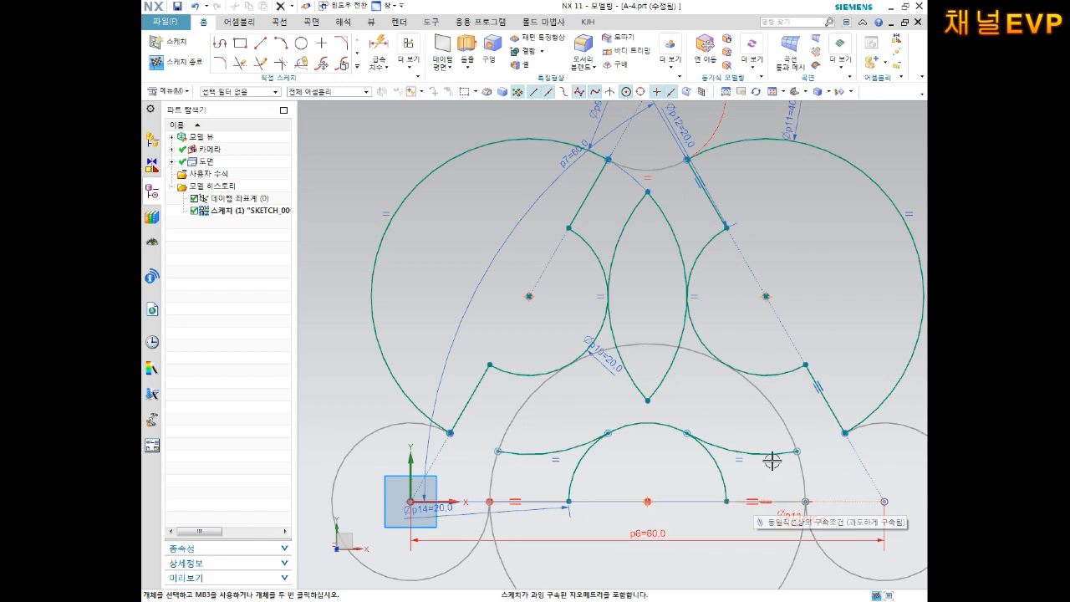
{"action": "left_click", "coordinate": [753, 492]}
{"action": "left_click", "coordinate": [776, 470]}
Trim the two leftover arcs on either side of the base half-circle, inside the 40 mm base circle.
{"action": "scroll", "coordinate": [776, 471], "scroll_direction": "down", "scroll_amount": 2}
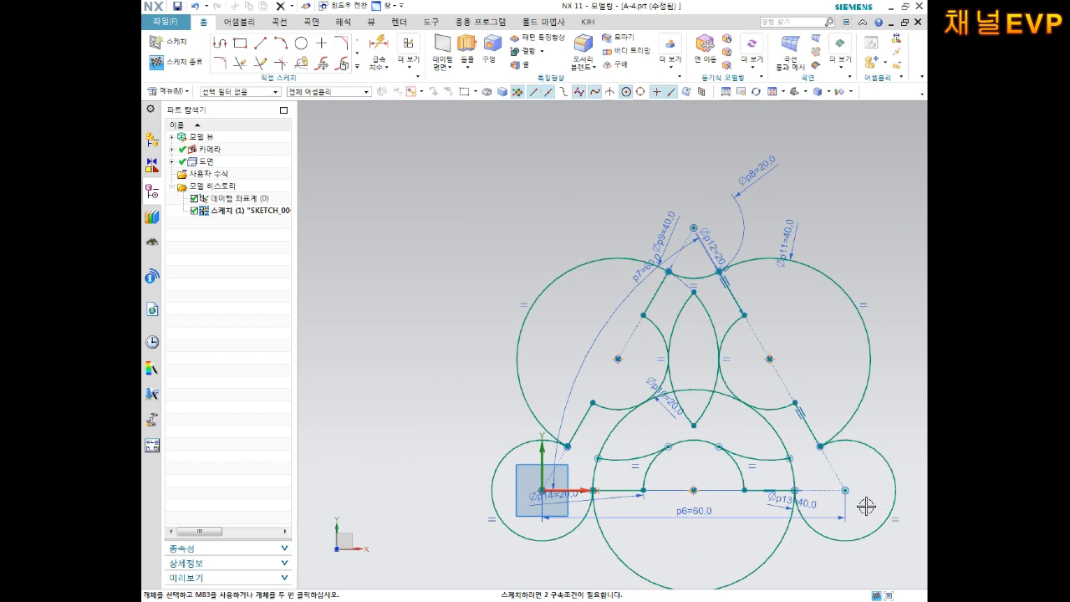
{"action": "scroll", "coordinate": [836, 503], "scroll_direction": "up", "scroll_amount": 1}
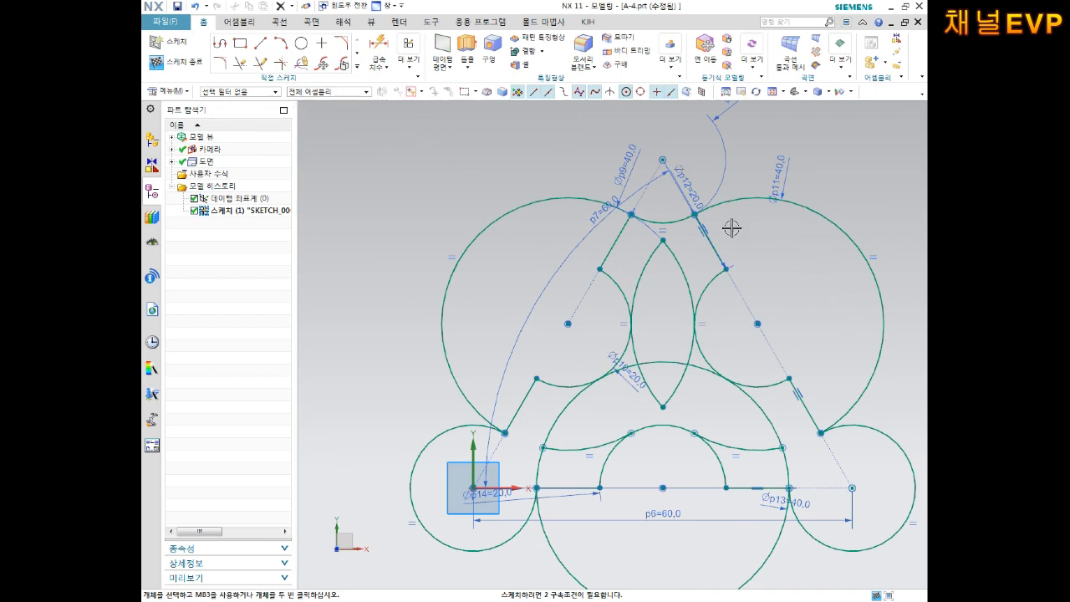
{"action": "scroll", "coordinate": [716, 215], "scroll_direction": "down", "scroll_amount": 1}
{"action": "scroll", "coordinate": [742, 404], "scroll_direction": "up", "scroll_amount": 1}
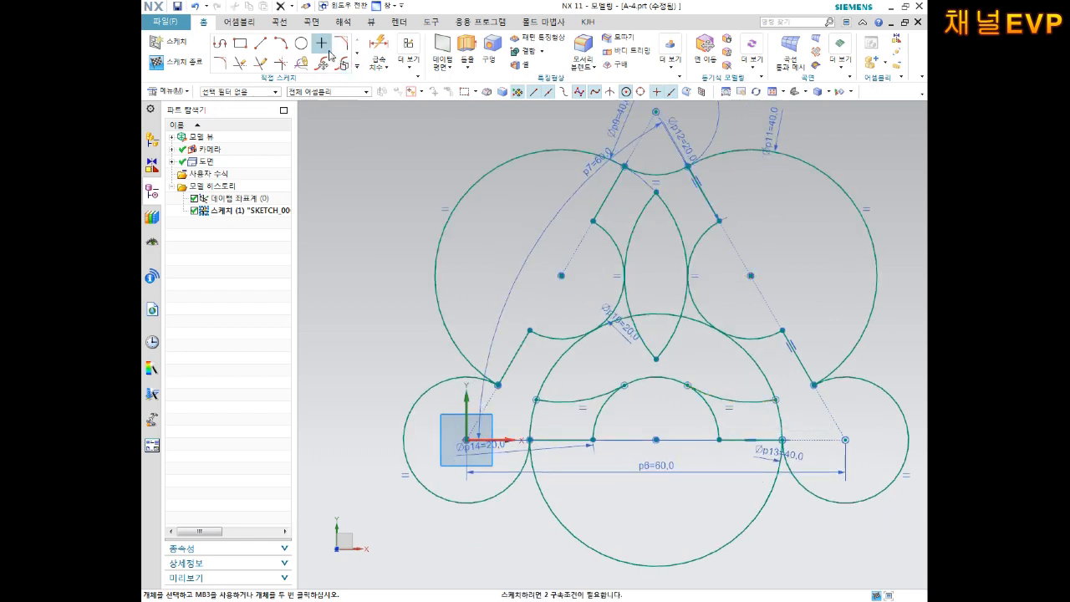
{"action": "key", "text": "t"}
{"action": "left_click", "coordinate": [729, 398]}
{"action": "left_click", "coordinate": [573, 399]}
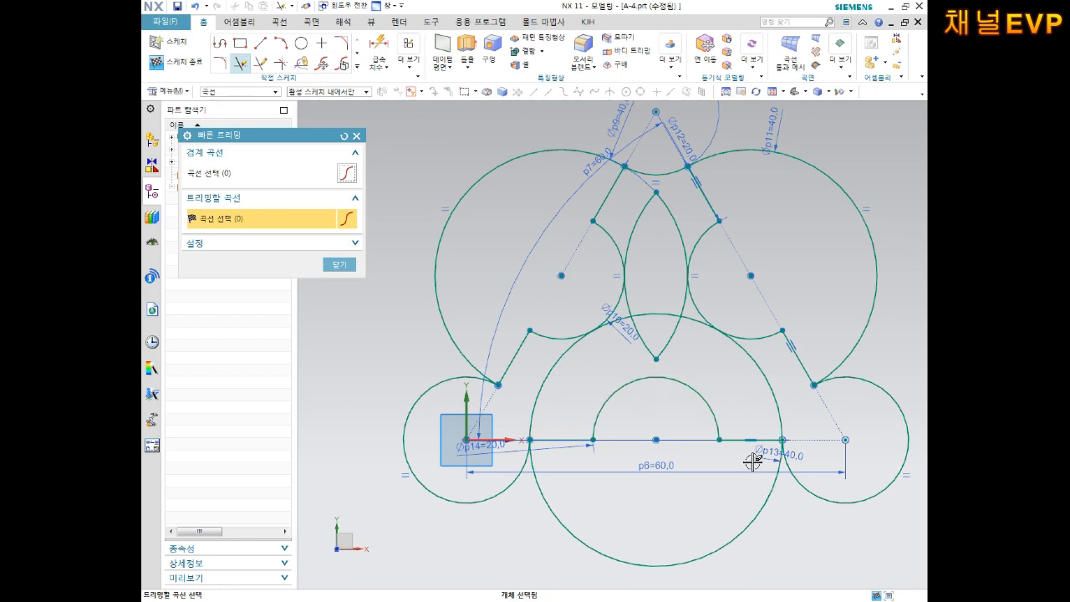
{"action": "left_click", "coordinate": [836, 372]}
{"action": "scroll", "coordinate": [836, 375], "scroll_direction": "down", "scroll_amount": 1}
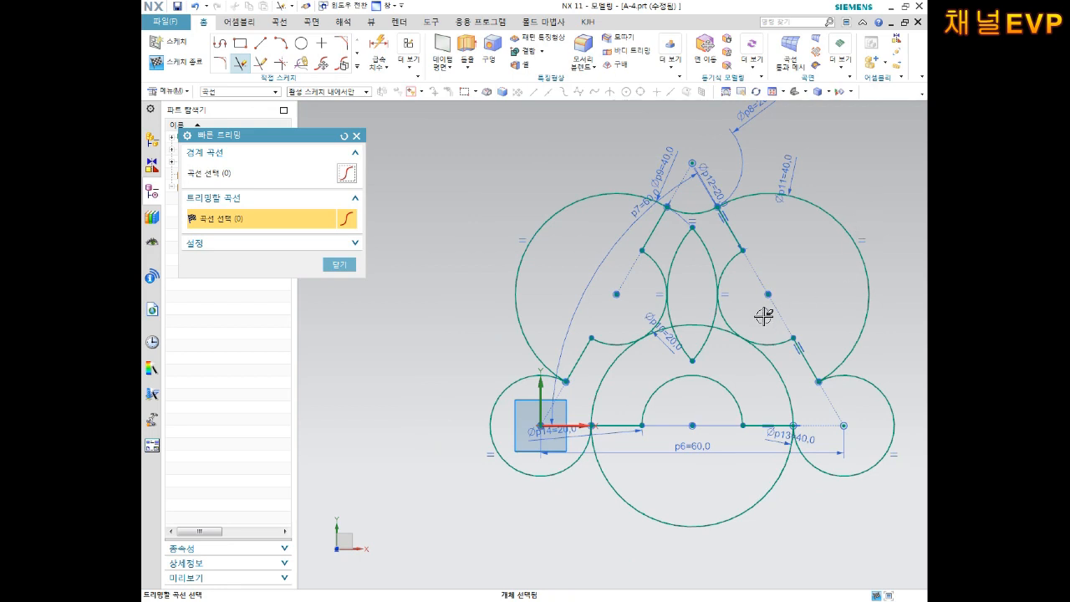
{"action": "scroll", "coordinate": [759, 319], "scroll_direction": "down", "scroll_amount": 2}
{"action": "scroll", "coordinate": [859, 289], "scroll_direction": "up", "scroll_amount": 1}
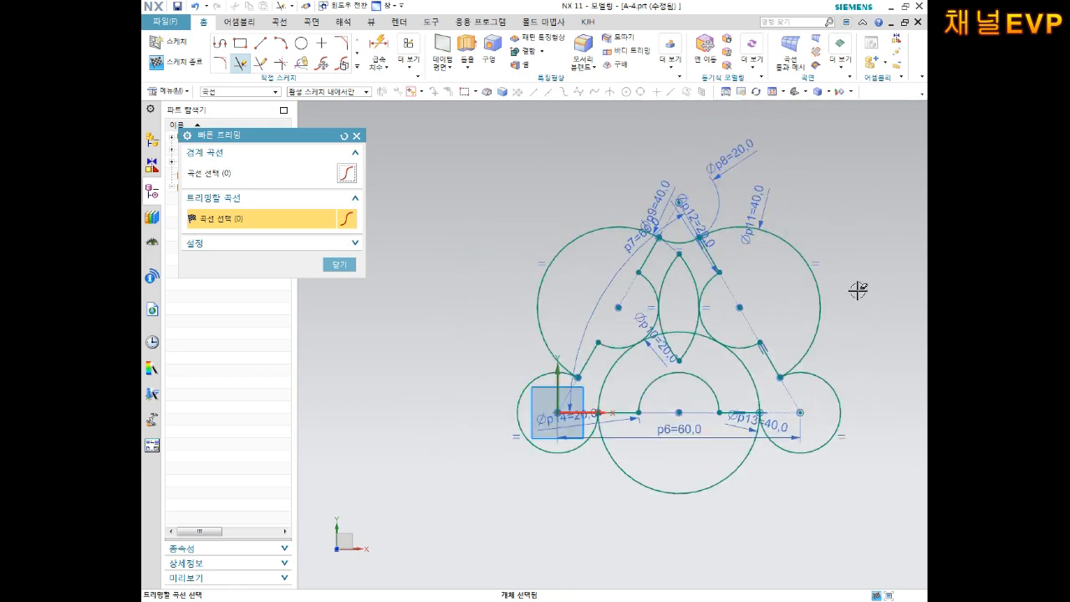
{"action": "left_click", "coordinate": [338, 264]}
Finish the sketch, and save and close A-4.prt.
{"action": "key", "text": "ctrl+q"}
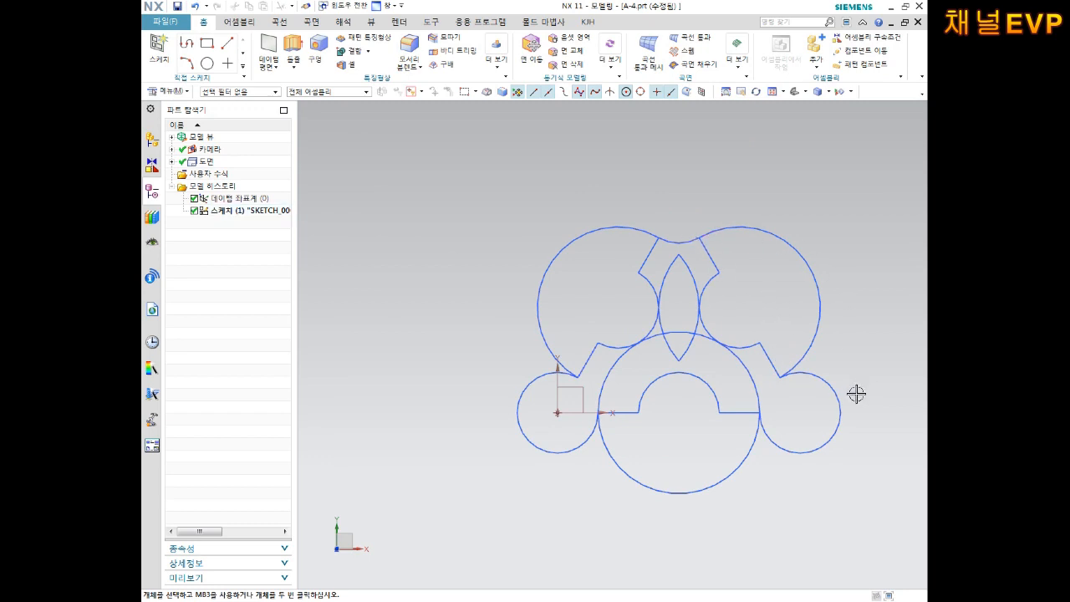
{"action": "scroll", "coordinate": [786, 335], "scroll_direction": "up", "scroll_amount": 3}
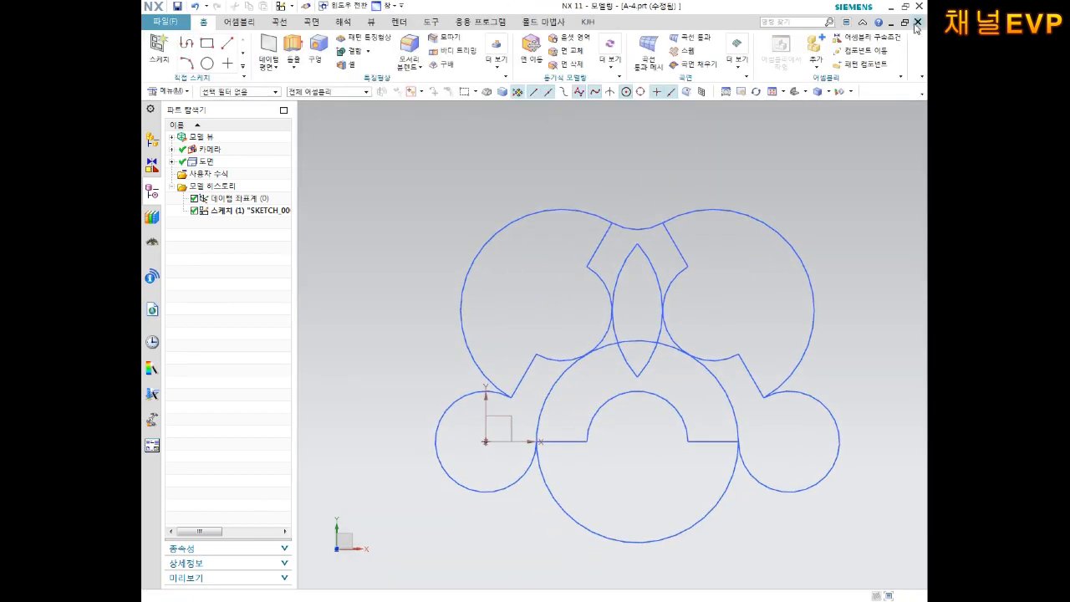
{"action": "left_click", "coordinate": [917, 23]}
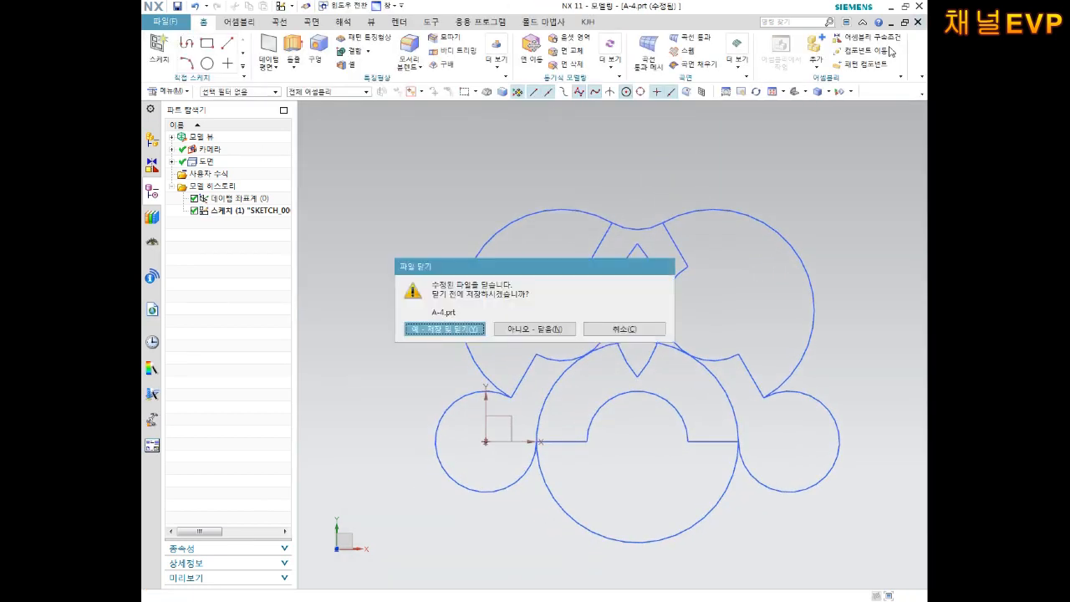
{"action": "left_click", "coordinate": [440, 328]}
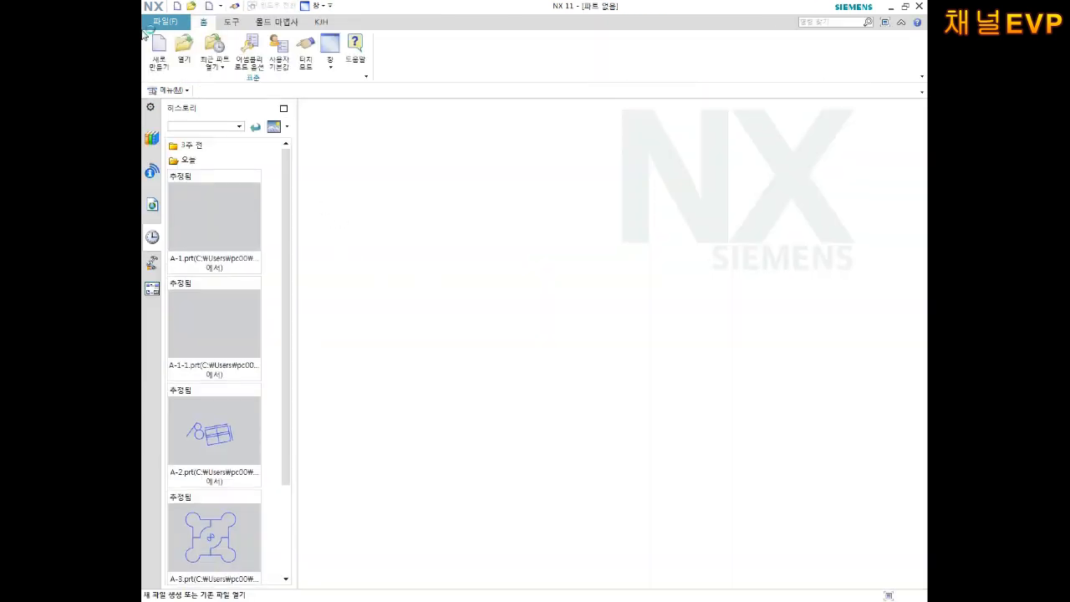
Create a new part file named A-5.
{"action": "left_click", "coordinate": [158, 51]}
{"action": "type", "text": "A-5"}
{"action": "key", "text": "Return"}
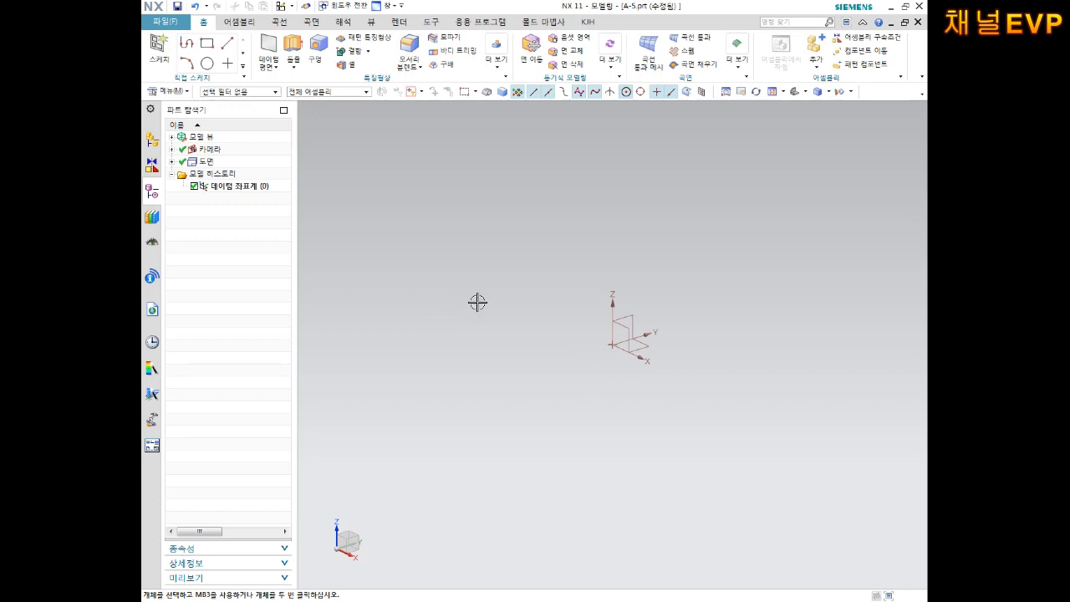
Start a sketch on the default XY plane and draw a large circle to the left of the origin.
{"action": "left_click", "coordinate": [159, 51]}
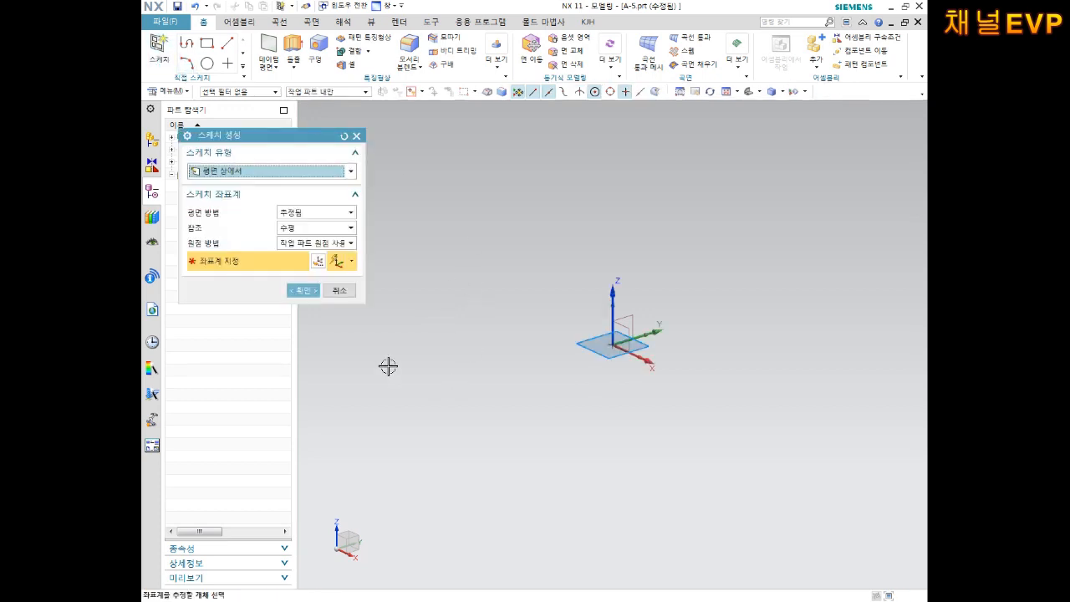
{"action": "left_click", "coordinate": [302, 290]}
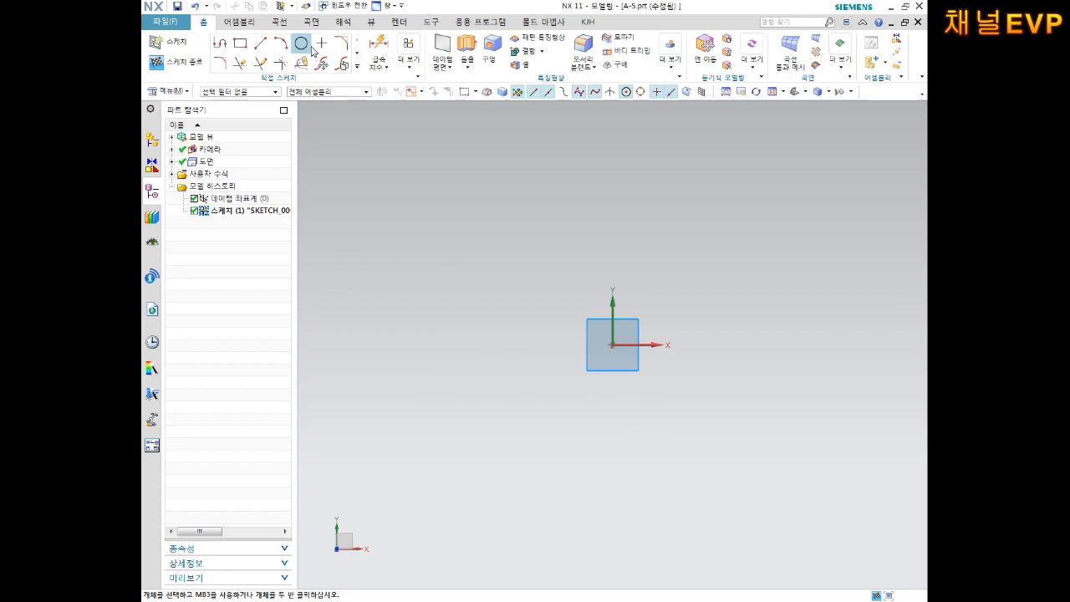
{"action": "left_click", "coordinate": [301, 43]}
{"action": "left_click", "coordinate": [410, 325]}
{"action": "left_click", "coordinate": [452, 250]}
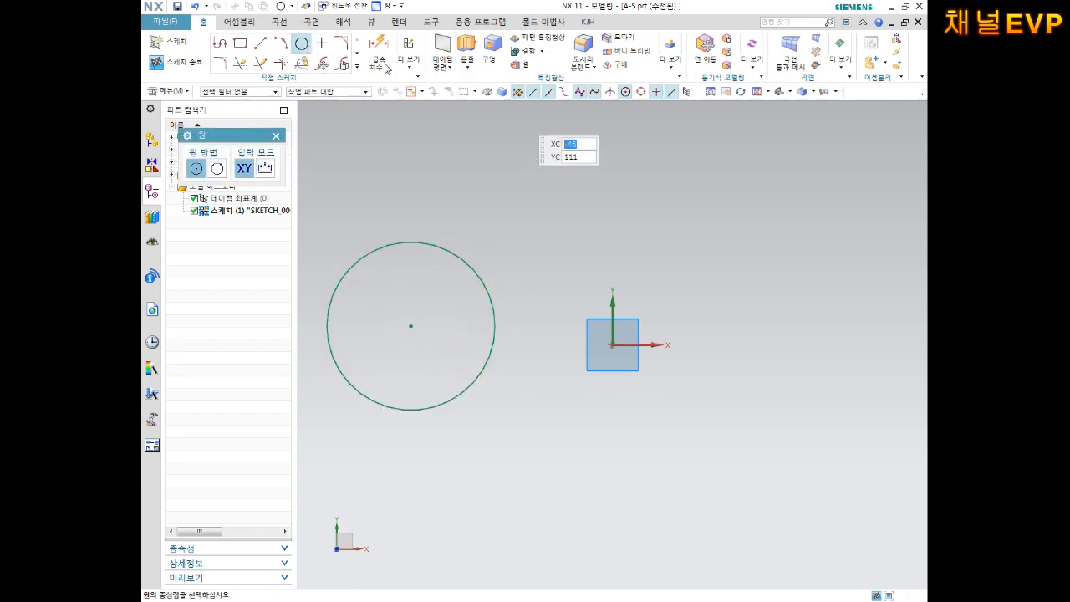
Draw a vertical line straight up from the sketch origin.
{"action": "left_click", "coordinate": [266, 46]}
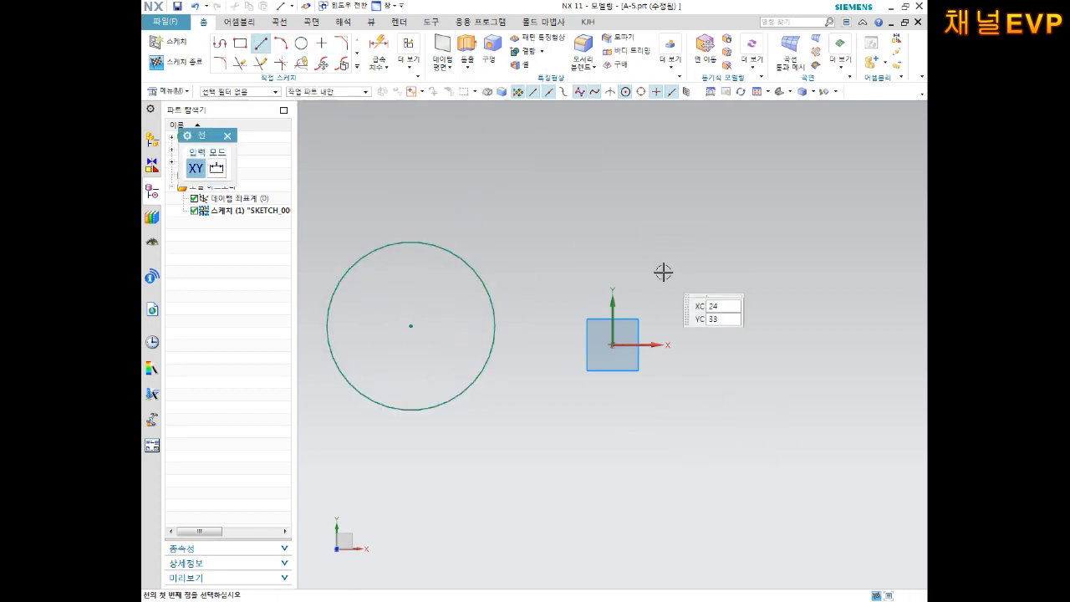
{"action": "left_click", "coordinate": [612, 344]}
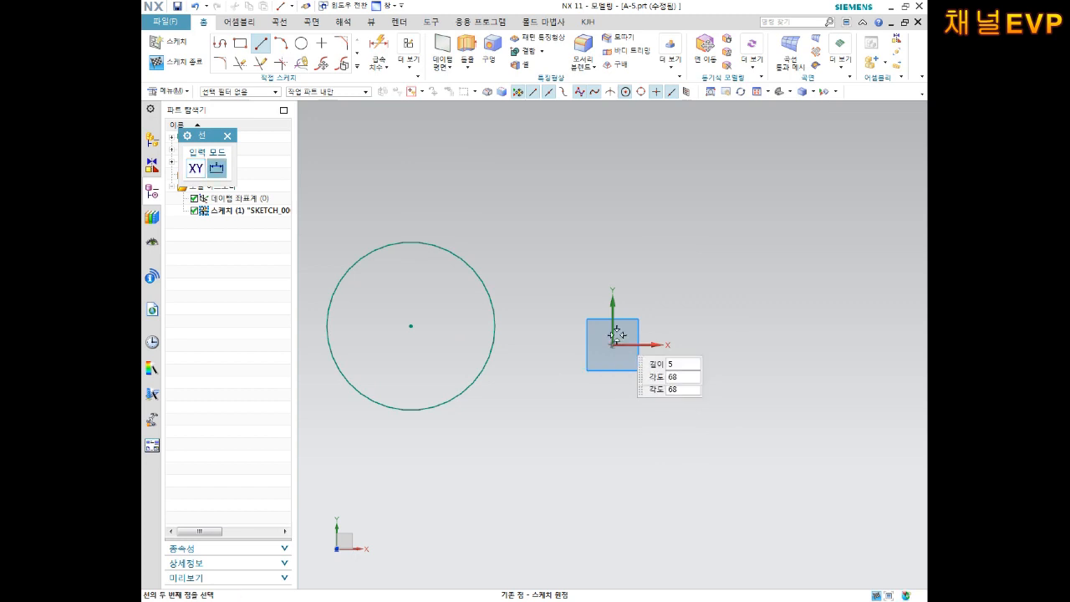
{"action": "left_click", "coordinate": [612, 158]}
{"action": "key", "text": "Escape"}
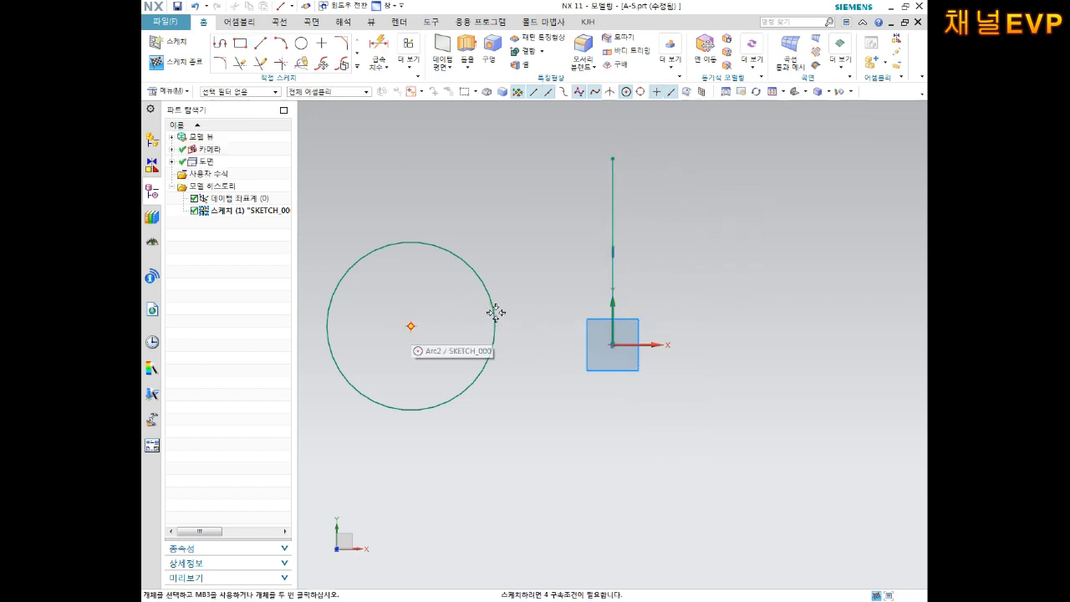
Move the circle by its centre up and toward the vertical line, keeping it left of the line.
{"action": "scroll", "coordinate": [494, 311], "scroll_direction": "down", "scroll_amount": 3}
{"action": "scroll", "coordinate": [490, 305], "scroll_direction": "up", "scroll_amount": 2}
{"action": "left_click_drag", "start_coordinate": [433, 328], "coordinate": [475, 292]}
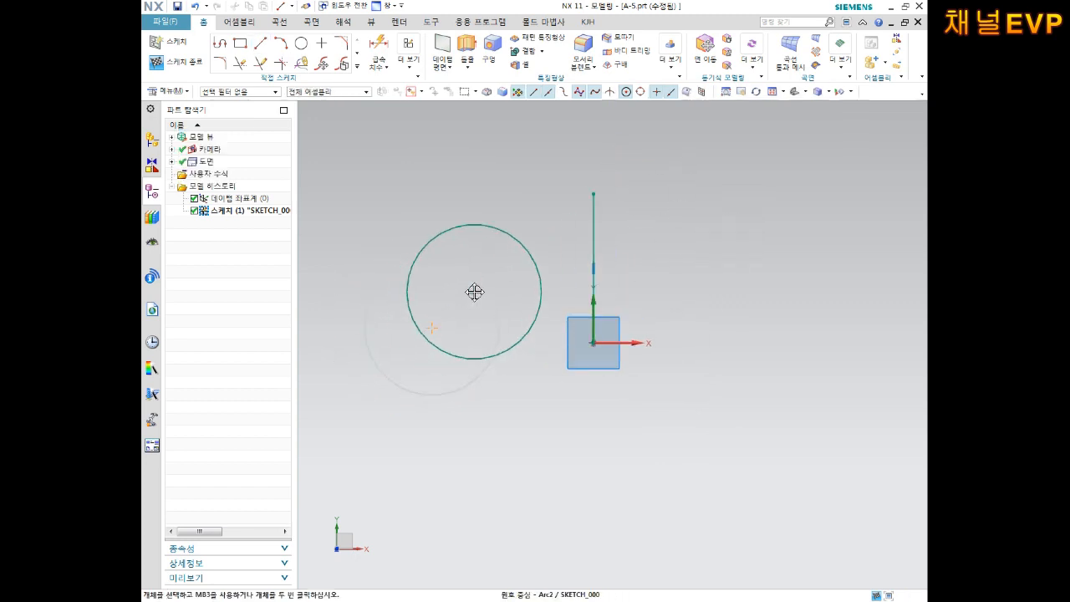
Draw a wide, flat horizontal rectangle above the circle using the two-corner-point method.
{"action": "left_click", "coordinate": [240, 43]}
{"action": "left_click", "coordinate": [303, 129]}
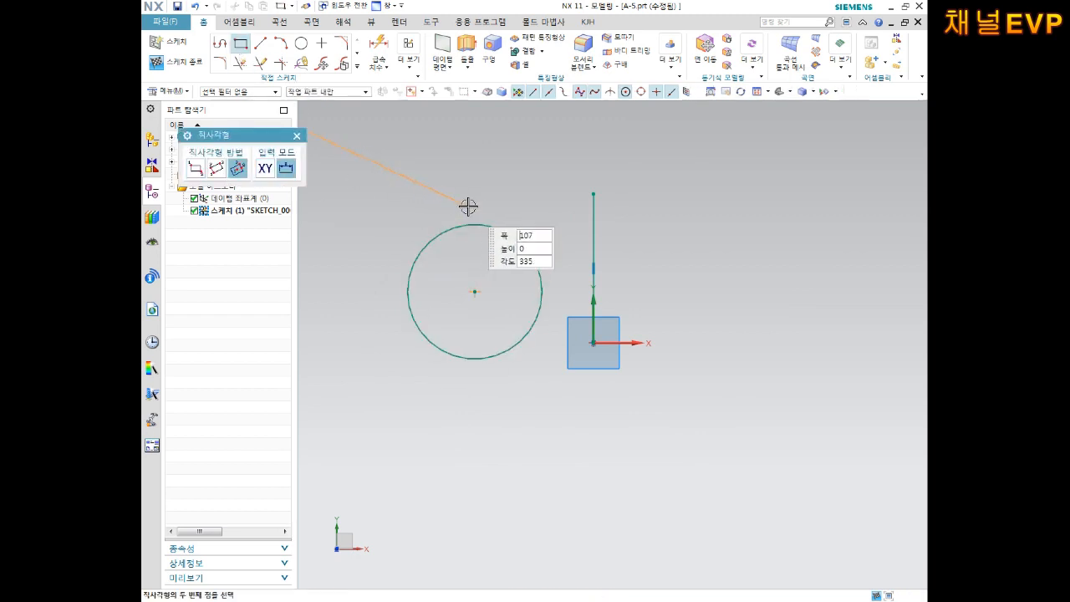
{"action": "left_click", "coordinate": [195, 167]}
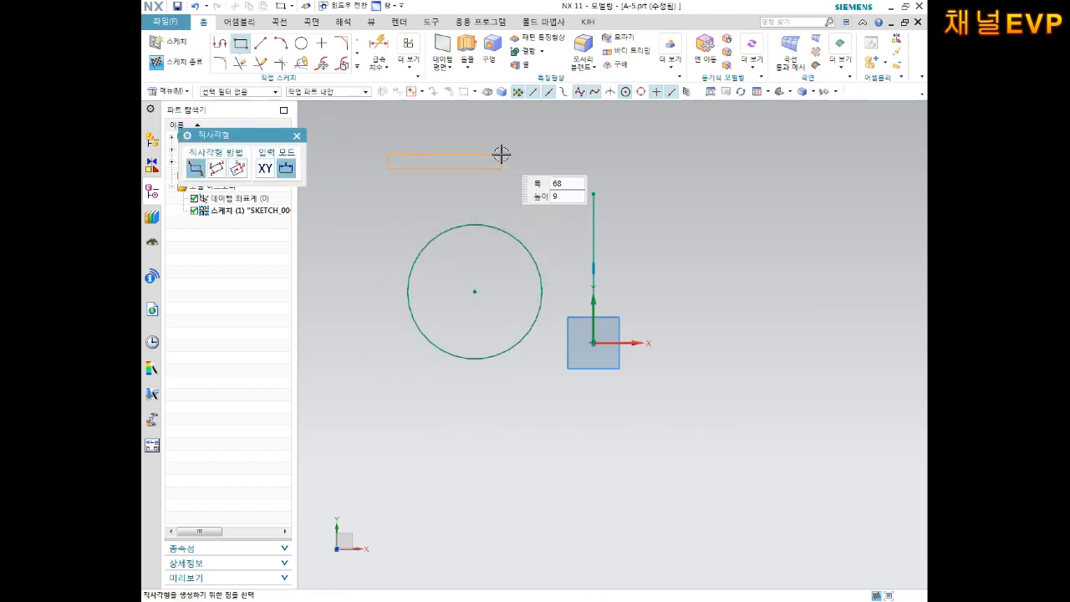
{"action": "left_click", "coordinate": [531, 134]}
{"action": "key", "text": "Escape"}
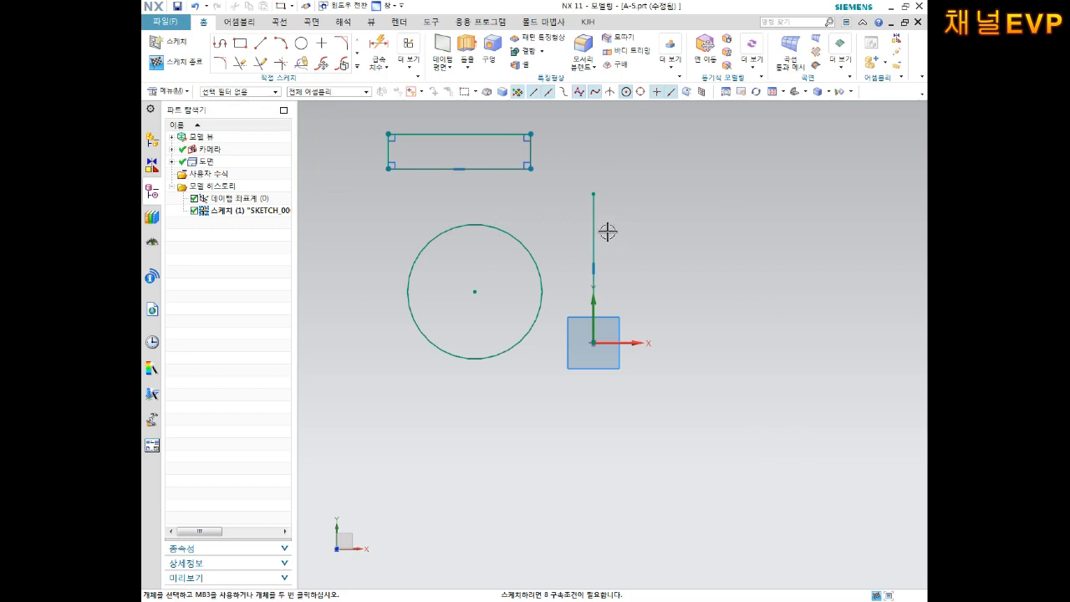
Try converting the vertical line into a reference line, and undo the conversion.
{"action": "scroll", "coordinate": [607, 232], "scroll_direction": "up", "scroll_amount": 2}
{"action": "left_click", "coordinate": [602, 210]}
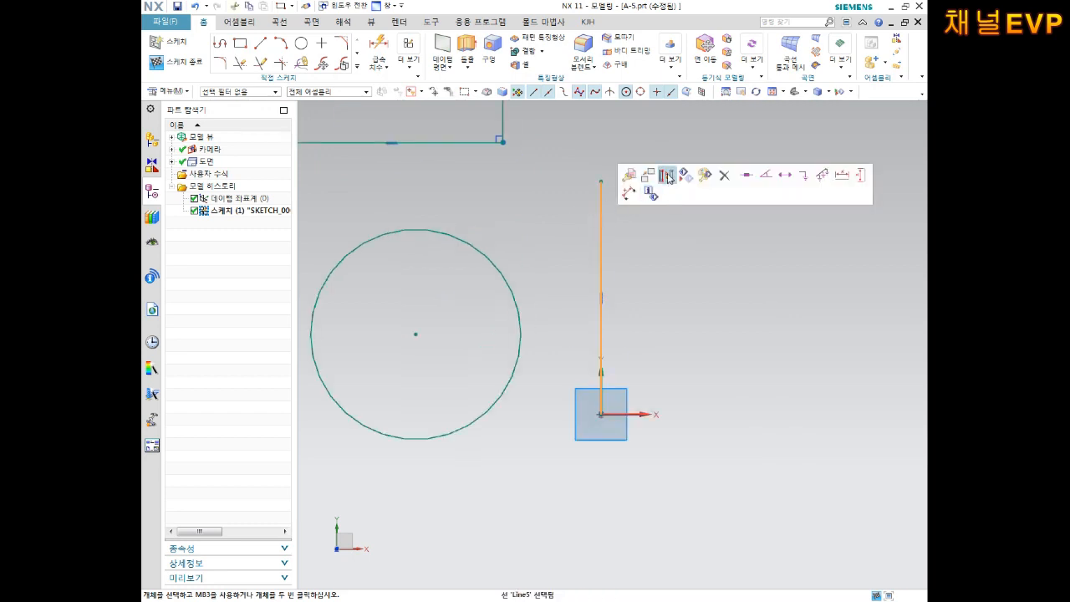
{"action": "left_click", "coordinate": [667, 175]}
{"action": "key", "text": "ctrl+z"}
{"action": "scroll", "coordinate": [664, 249], "scroll_direction": "down", "scroll_amount": 2}
{"action": "scroll", "coordinate": [647, 236], "scroll_direction": "up", "scroll_amount": 2}
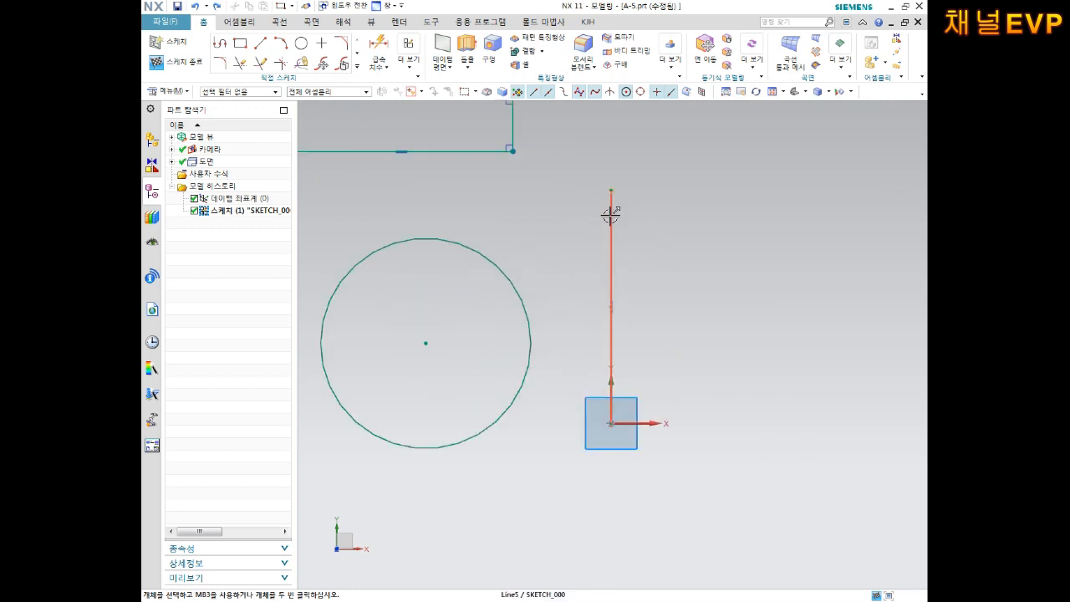
{"action": "scroll", "coordinate": [595, 245], "scroll_direction": "down", "scroll_amount": 2}
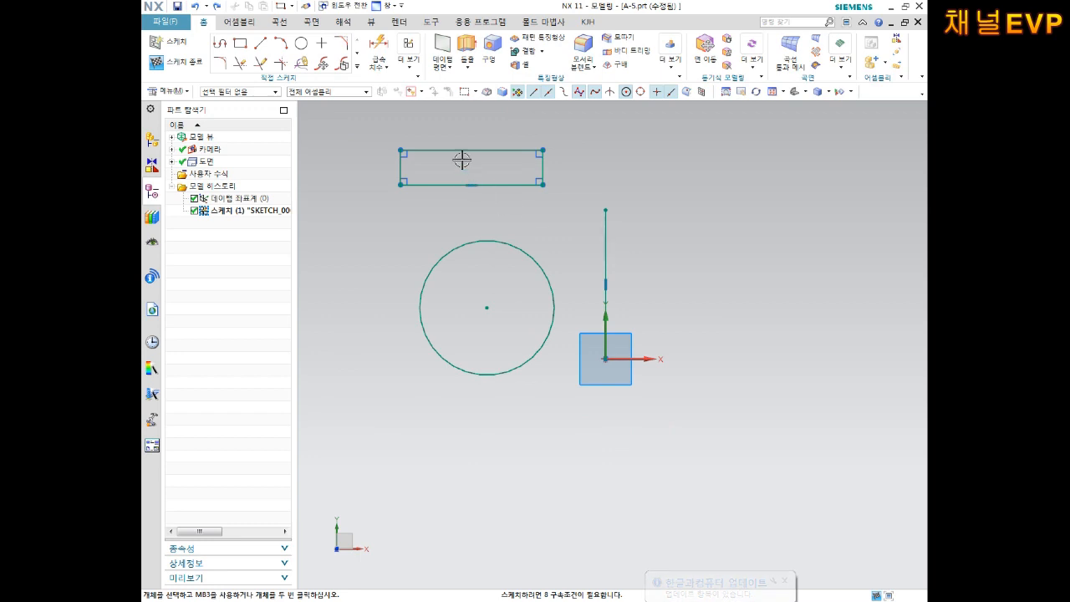
Start the Mirror Curve command and bring up the curve rule choices for selecting the curves to mirror.
{"action": "left_click", "coordinate": [360, 69]}
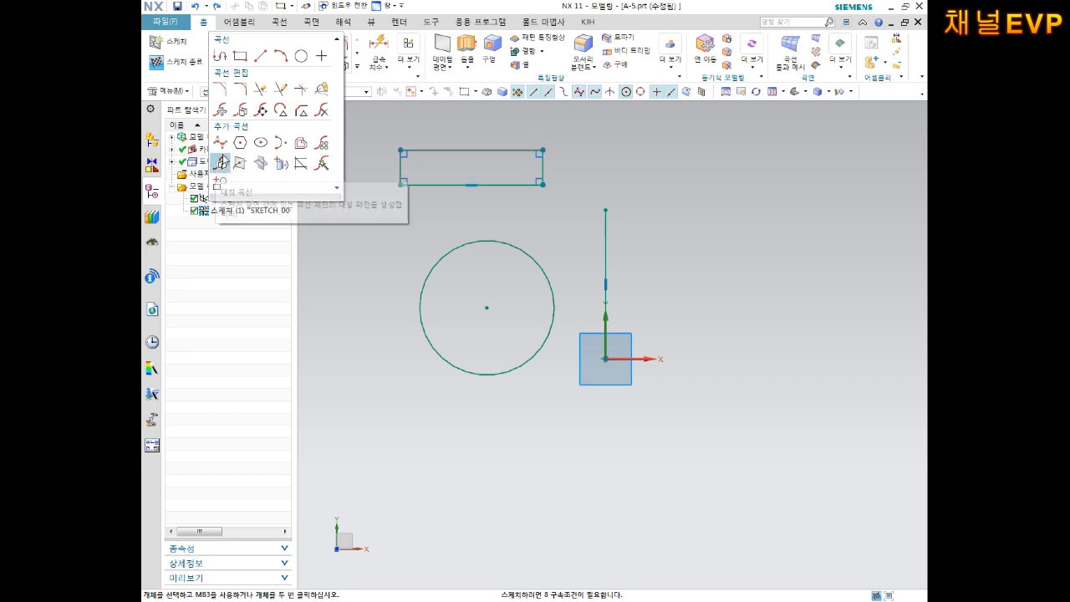
{"action": "left_click", "coordinate": [223, 168]}
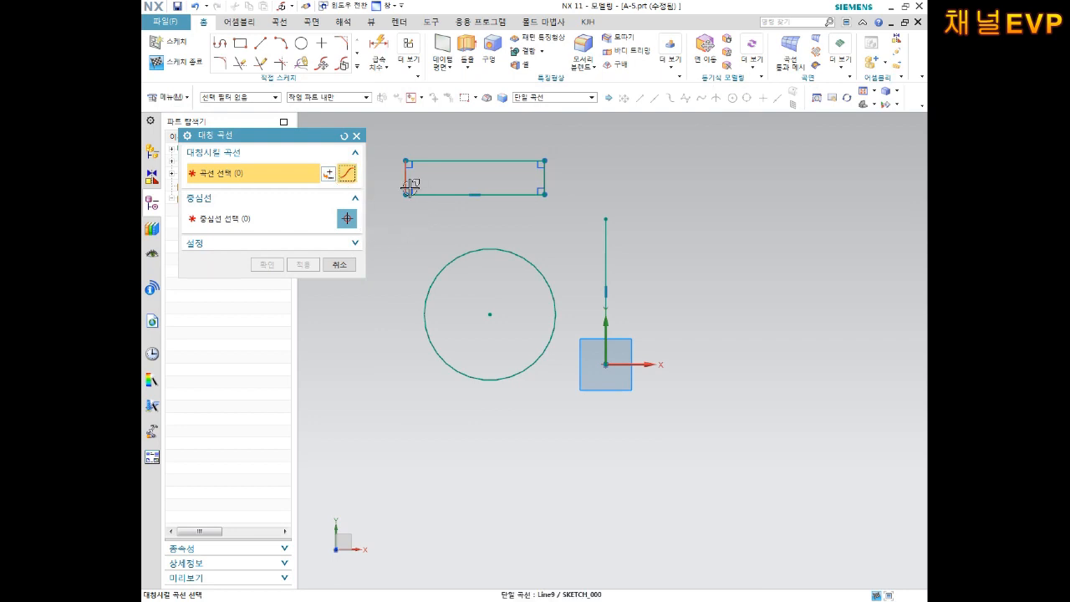
{"action": "left_click", "coordinate": [538, 98]}
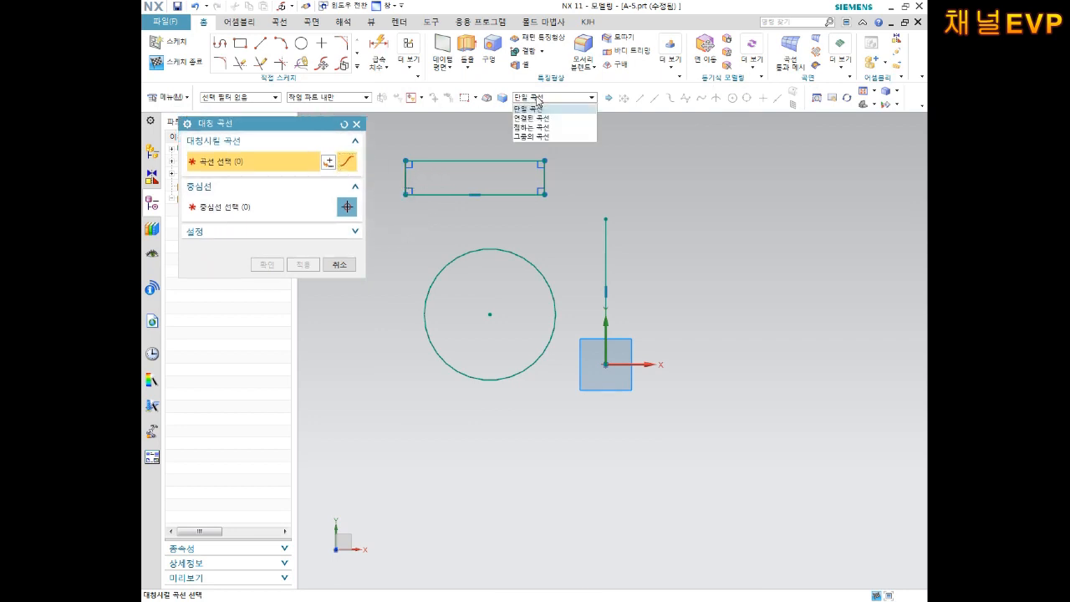
{"action": "left_click", "coordinate": [538, 98]}
{"action": "left_click", "coordinate": [541, 98]}
{"action": "left_click", "coordinate": [553, 98]}
{"action": "left_click", "coordinate": [552, 99]}
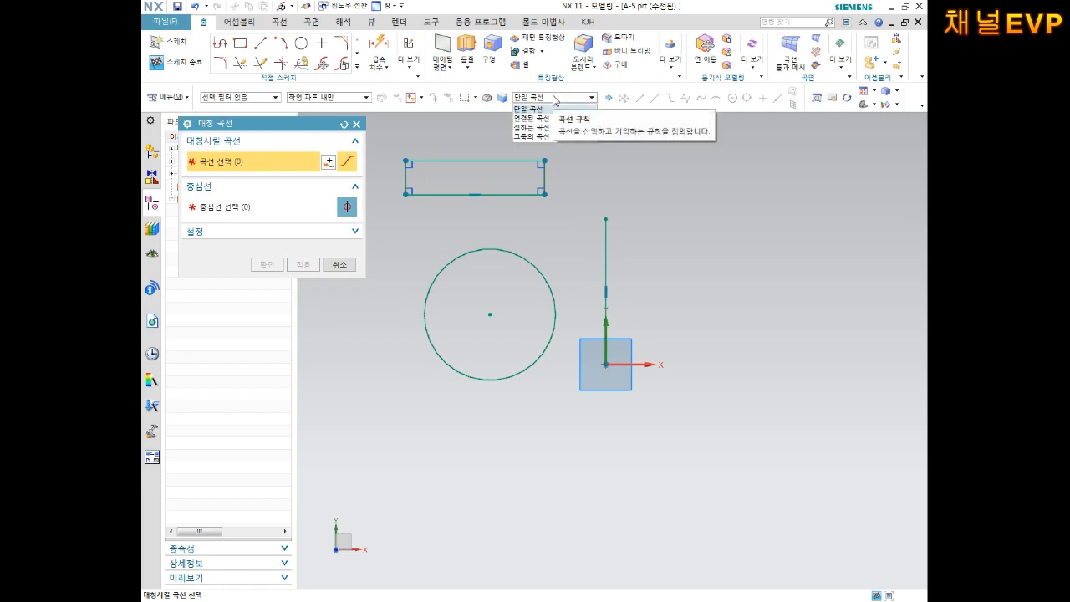
Switch the curve rule to Connected Curves and return it to Single Curve.
{"action": "left_click", "coordinate": [544, 118]}
{"action": "left_click", "coordinate": [547, 98]}
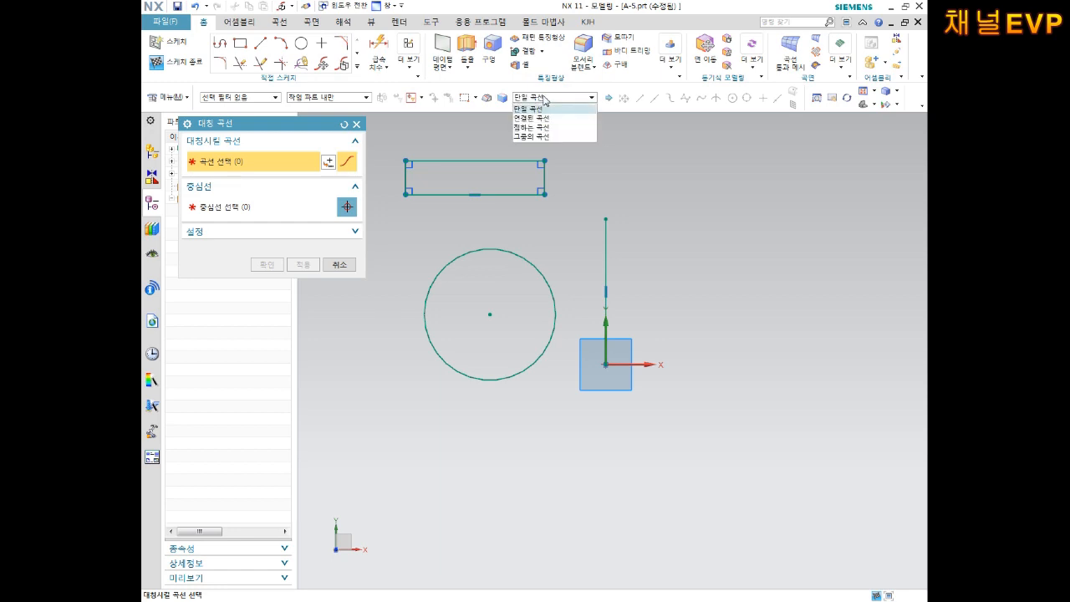
{"action": "left_click", "coordinate": [542, 116]}
{"action": "left_click", "coordinate": [542, 99]}
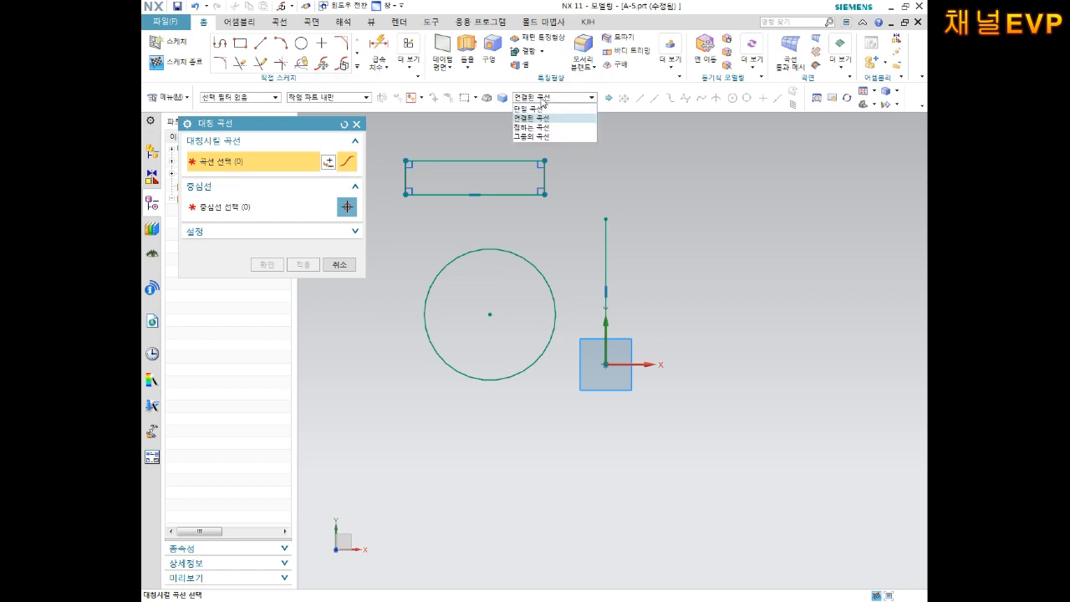
{"action": "left_click", "coordinate": [539, 118]}
{"action": "left_click", "coordinate": [540, 99]}
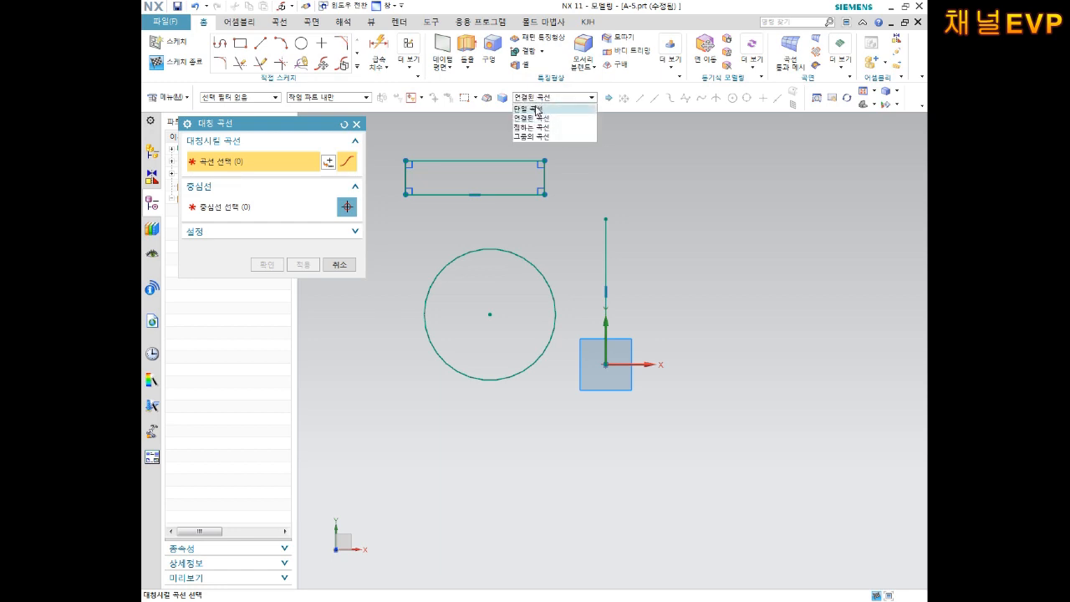
{"action": "left_click", "coordinate": [539, 109]}
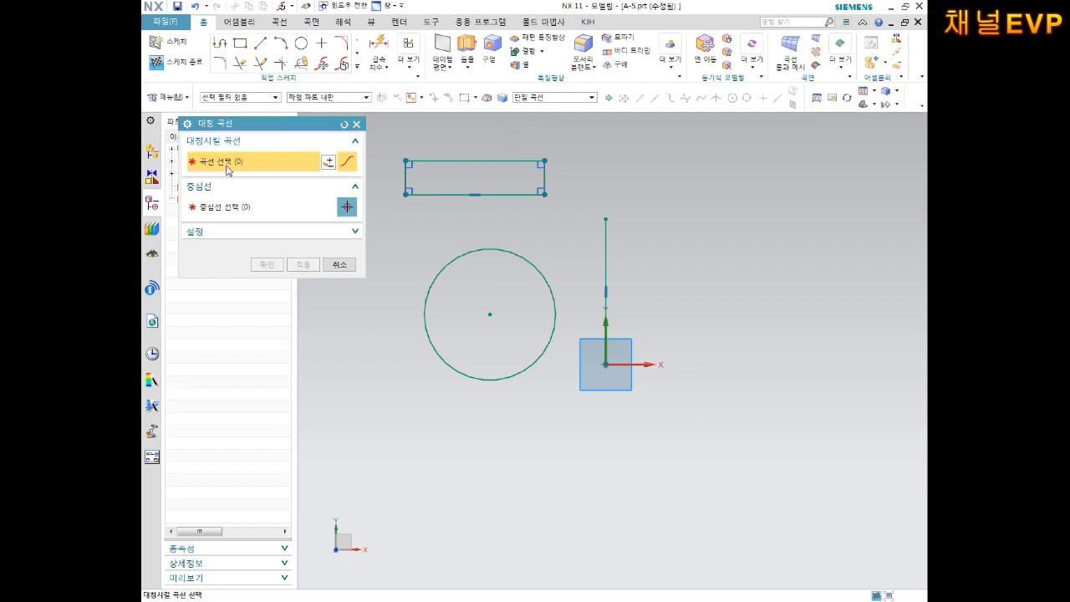